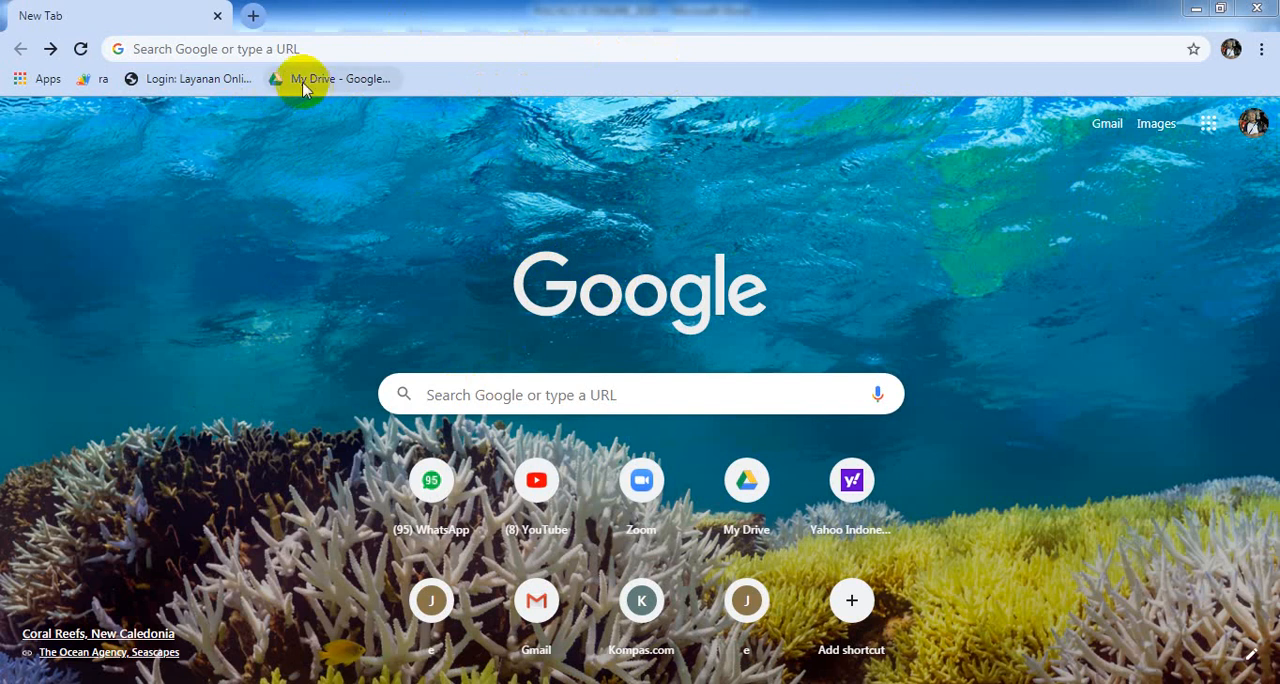
- Search the web for google forms, open the Google Forms sign-in page and start a blank form
click(310, 47)
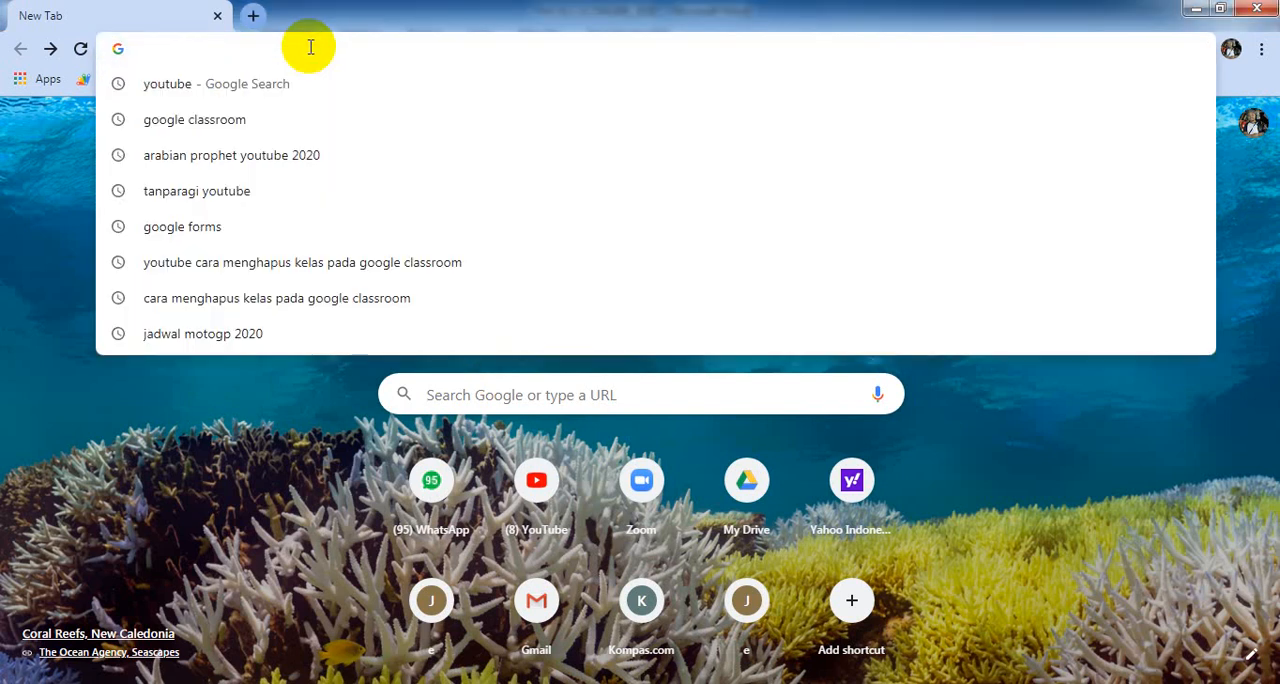
text(g)
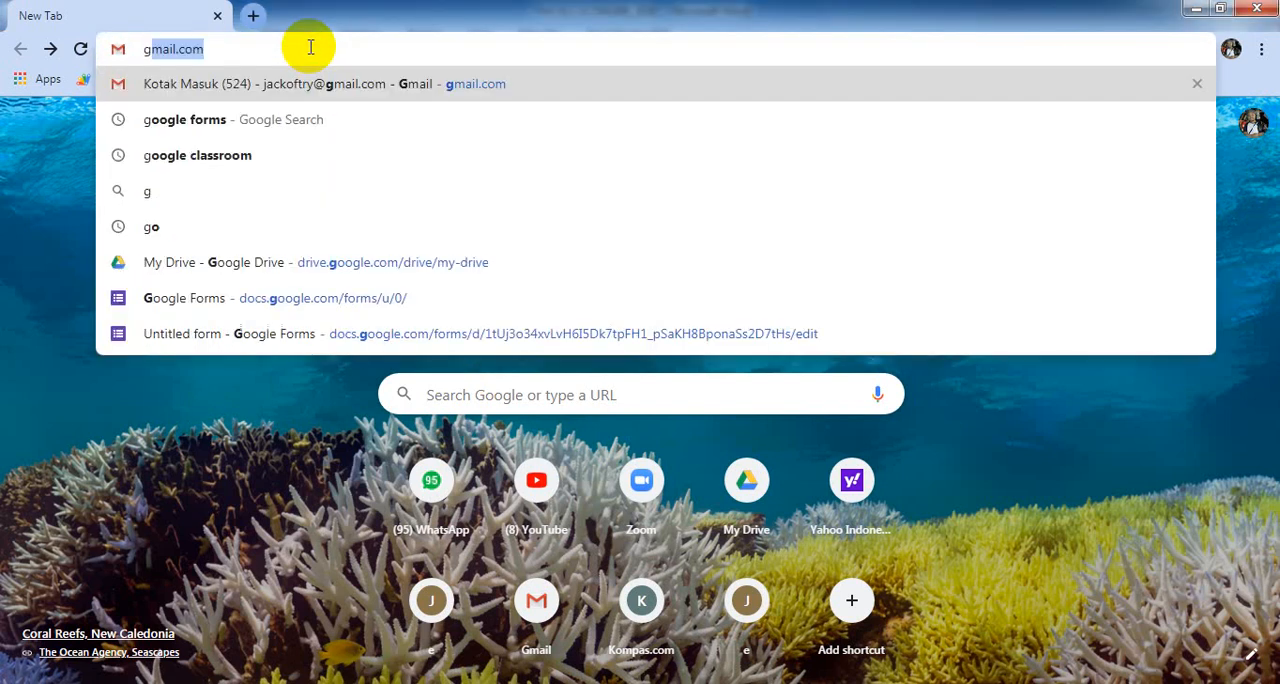
click(286, 120)
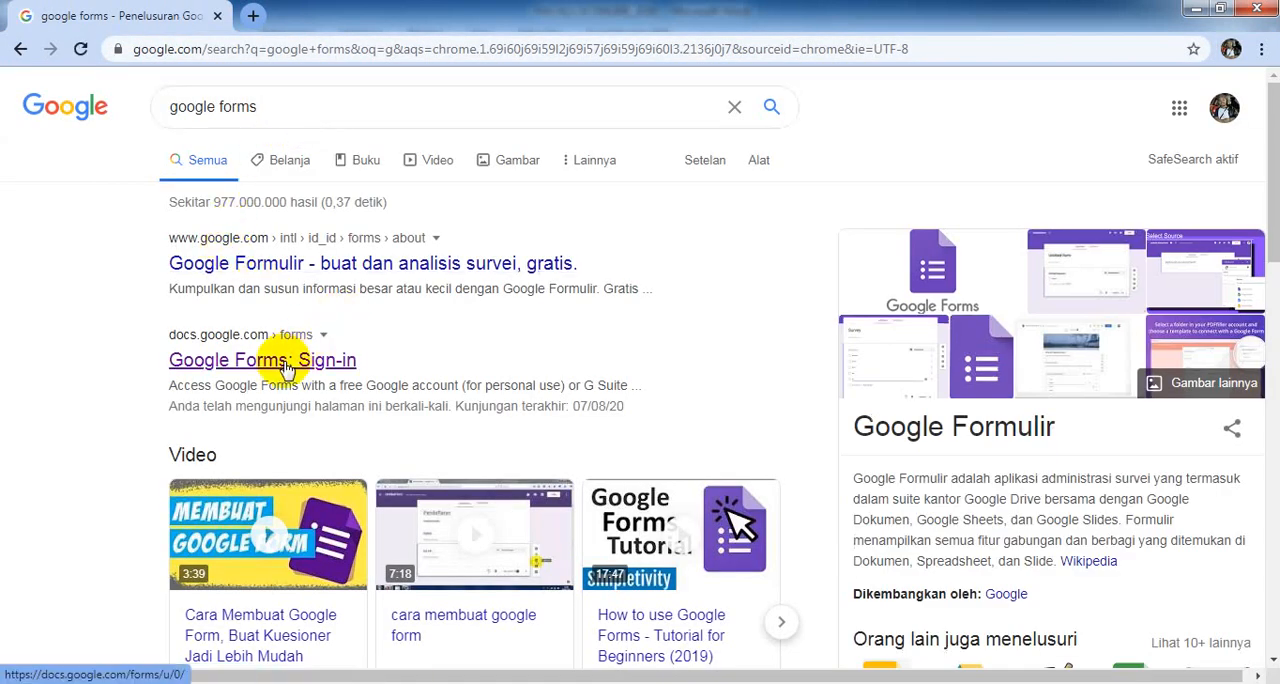
click(205, 368)
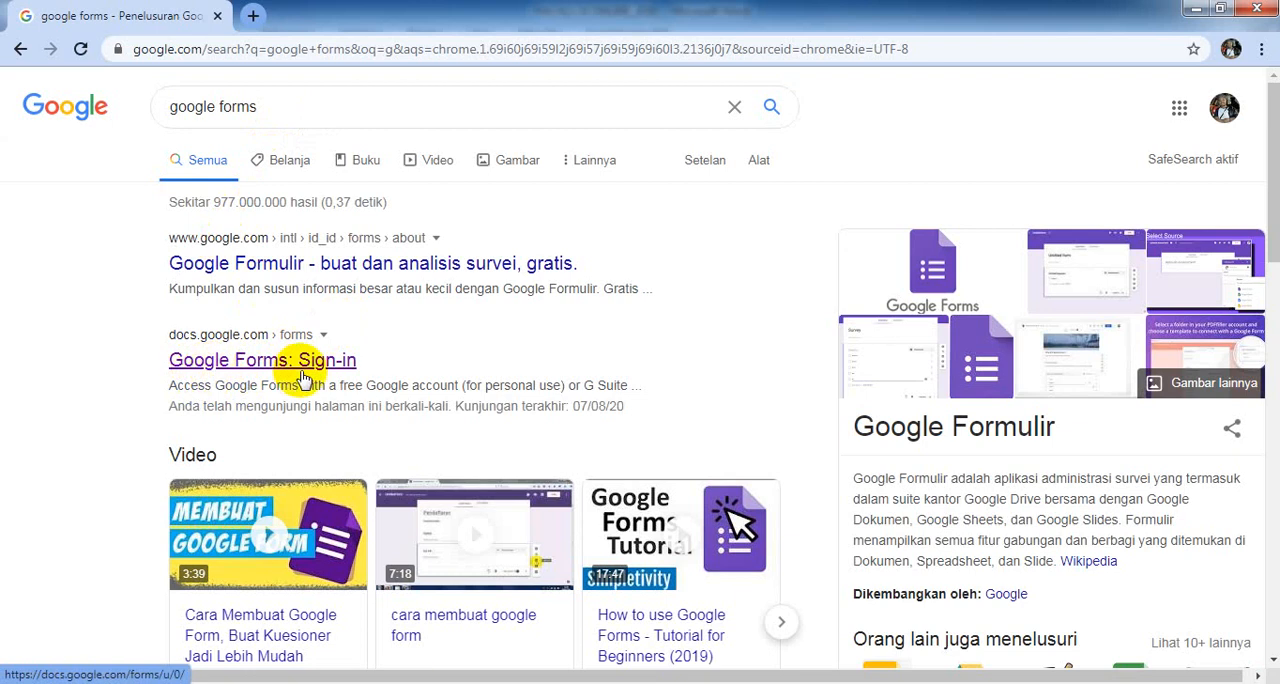
click(280, 366)
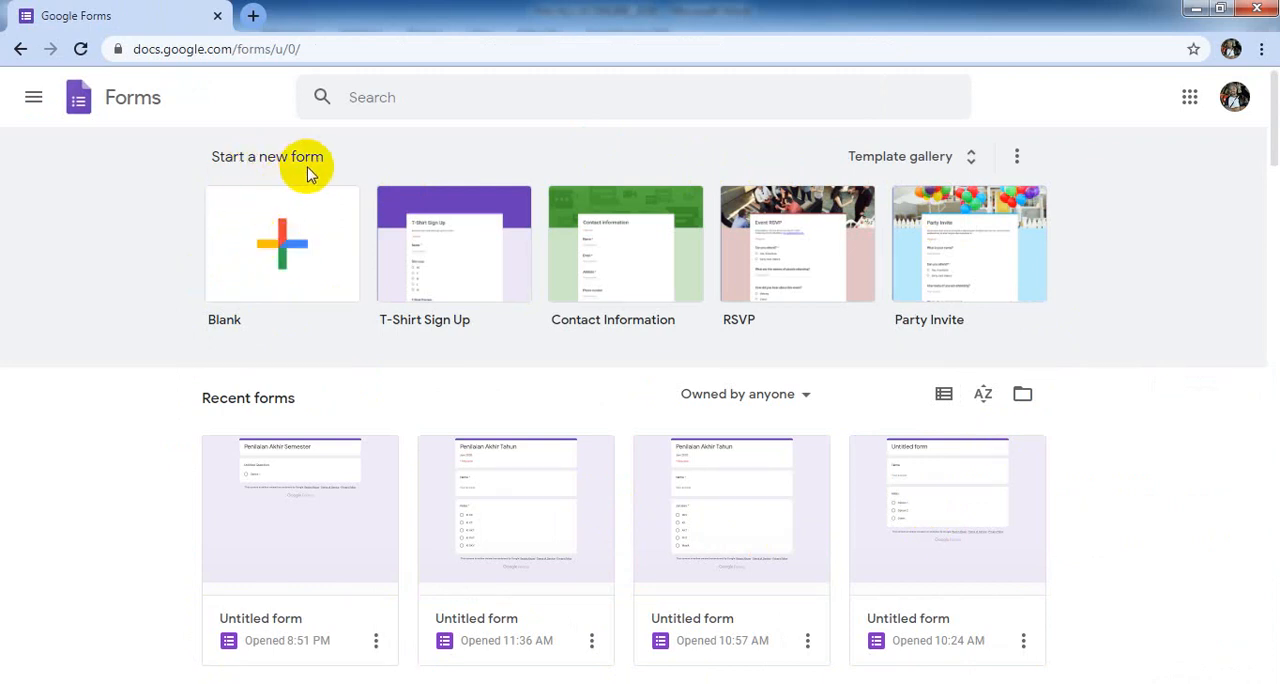
click(282, 248)
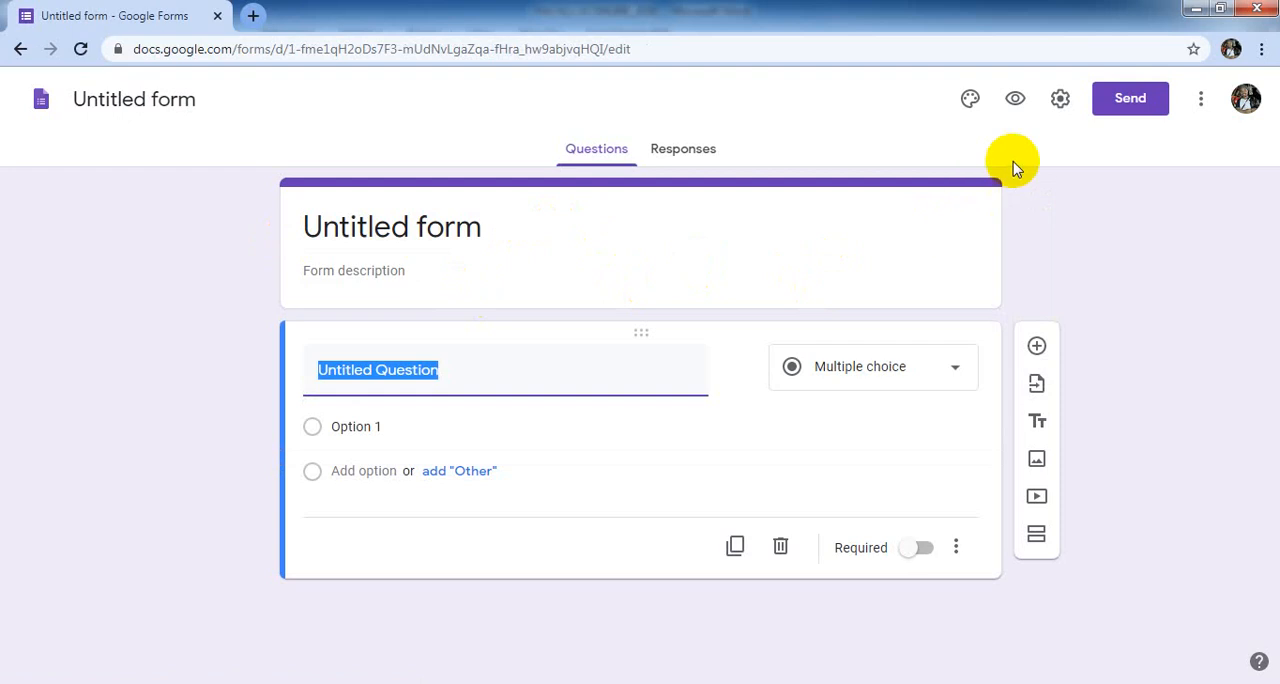
- In the form settings, enable Limit to 1 response, See summary charts and text responses, and Show progress bar
click(1061, 104)
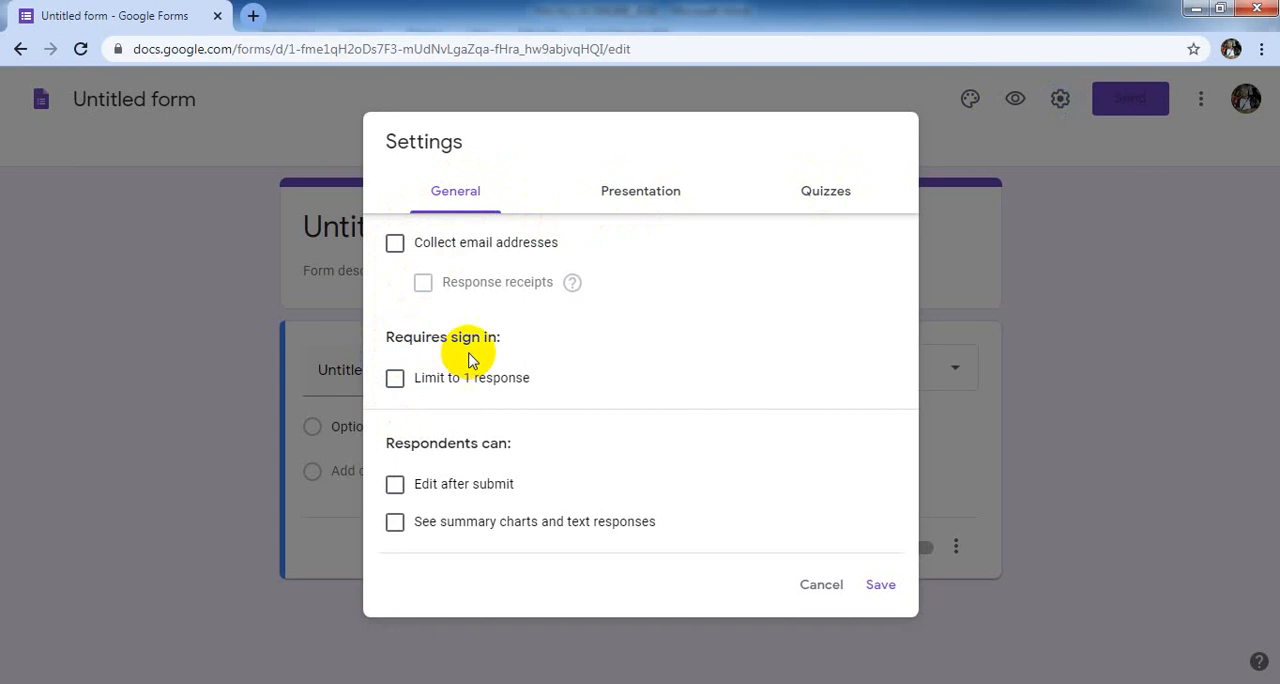
click(396, 380)
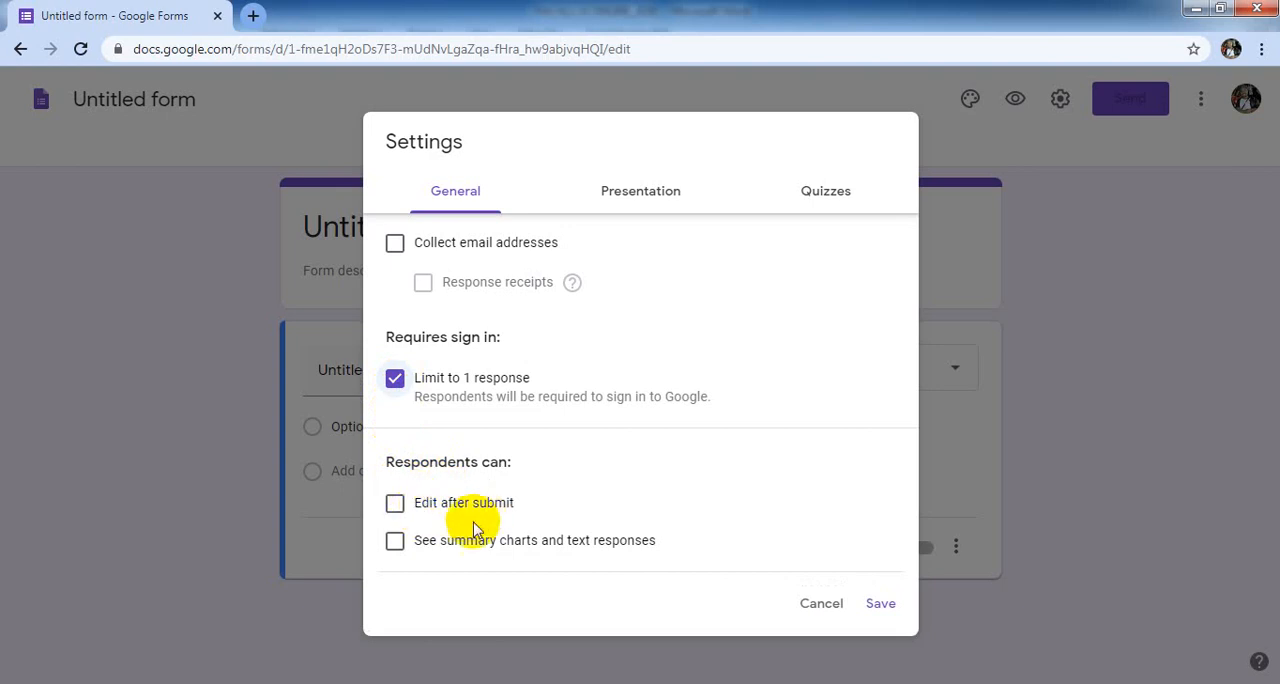
click(396, 542)
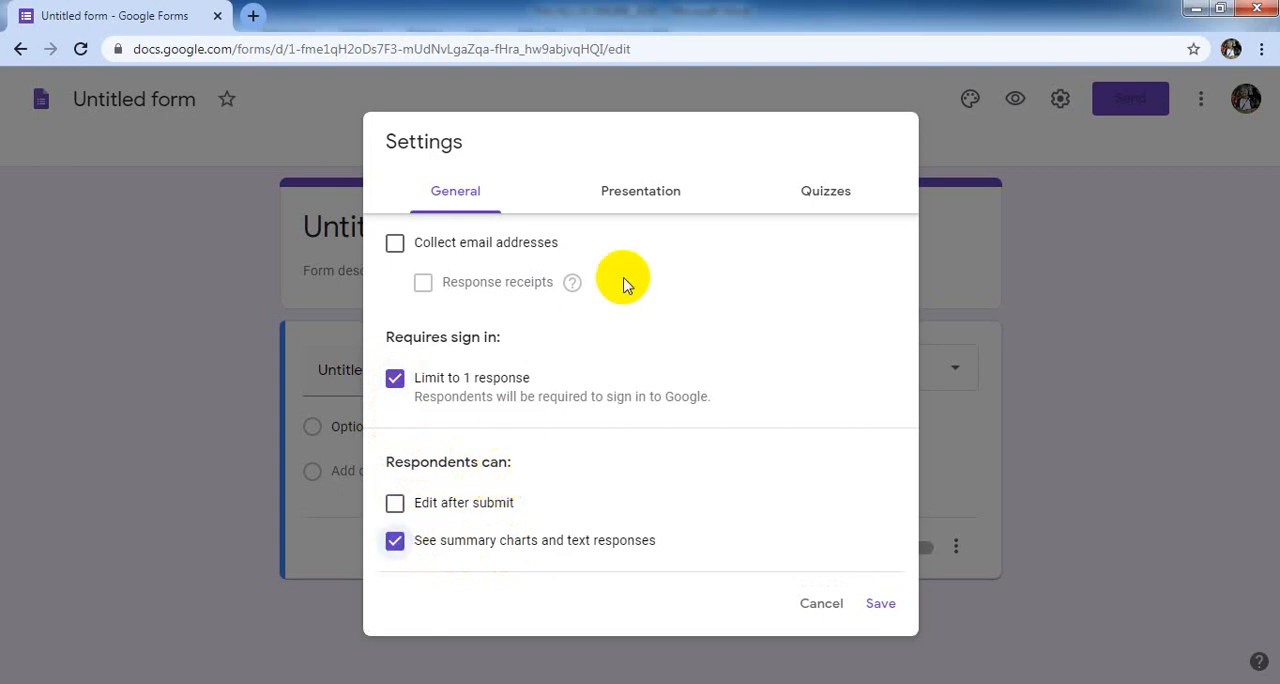
click(636, 195)
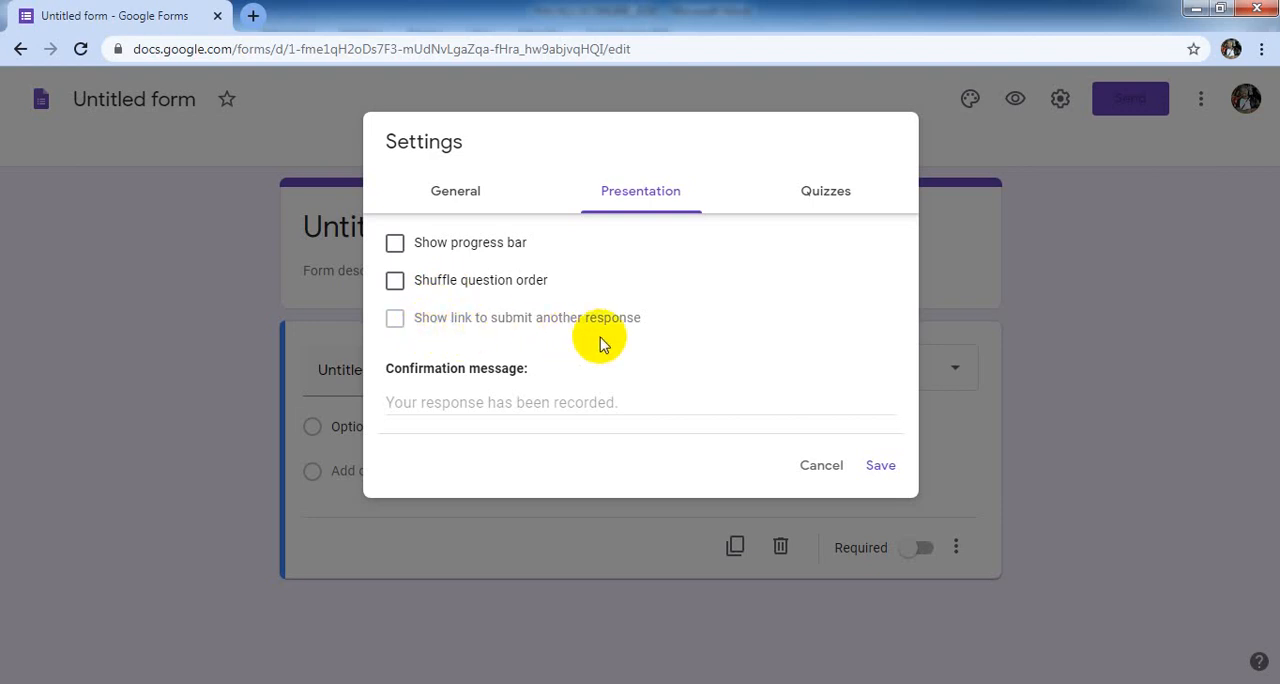
click(395, 244)
- Make the form a quiz with grades released immediately after each submission, hide missed questions from respondents, and save the settings
click(820, 195)
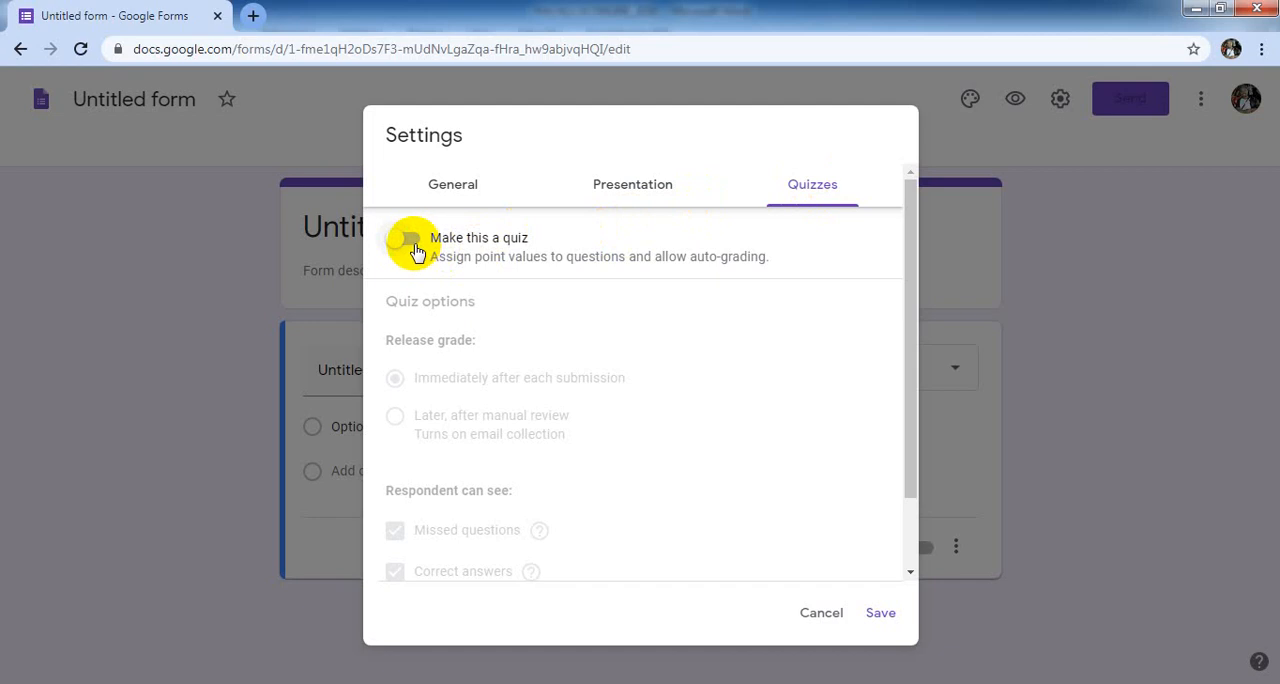
click(418, 247)
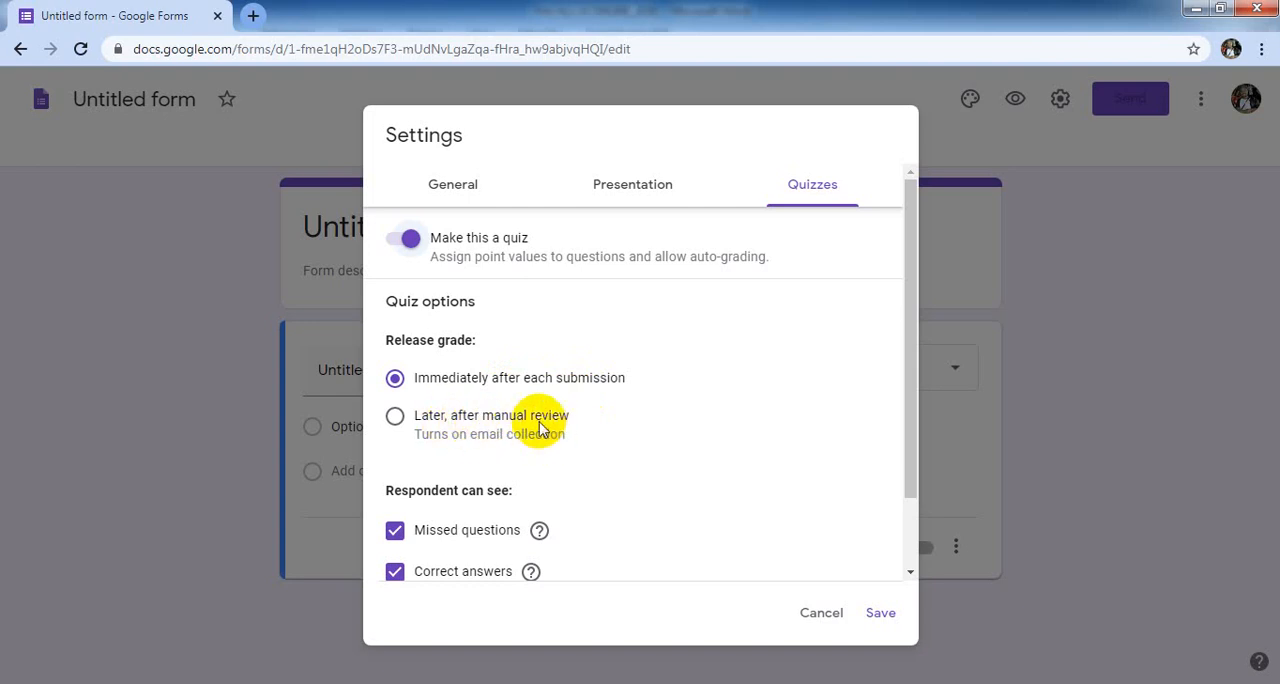
click(396, 414)
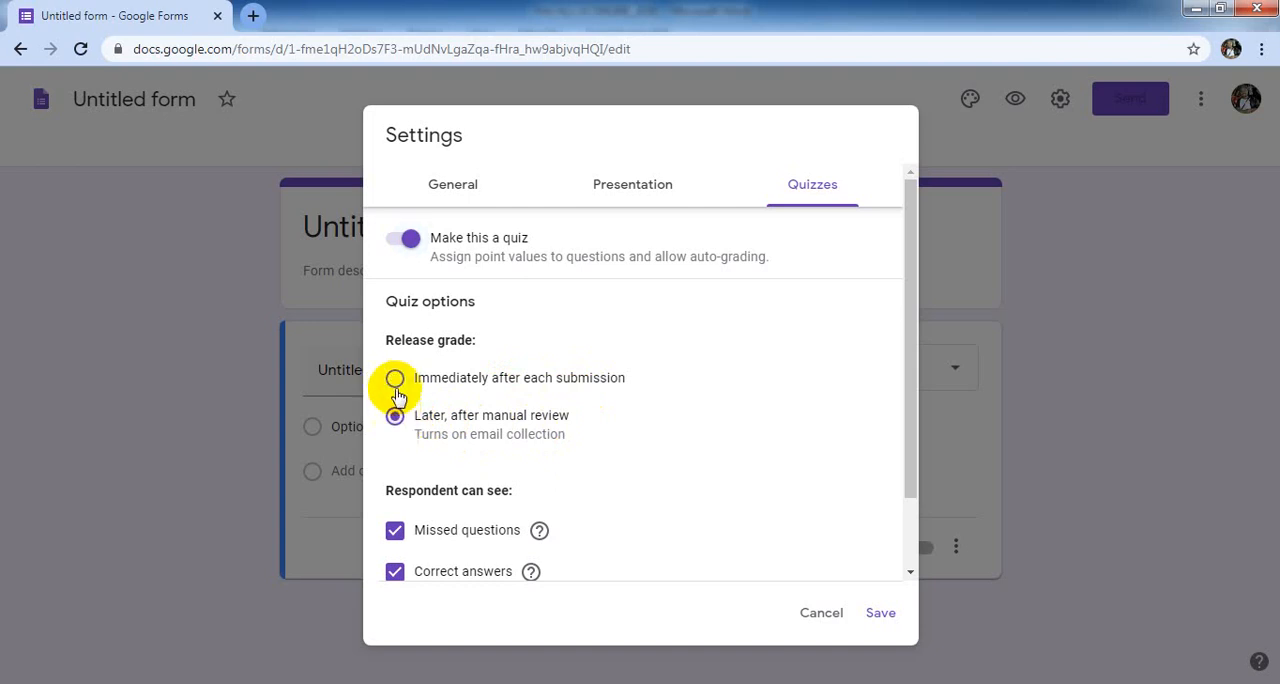
click(396, 379)
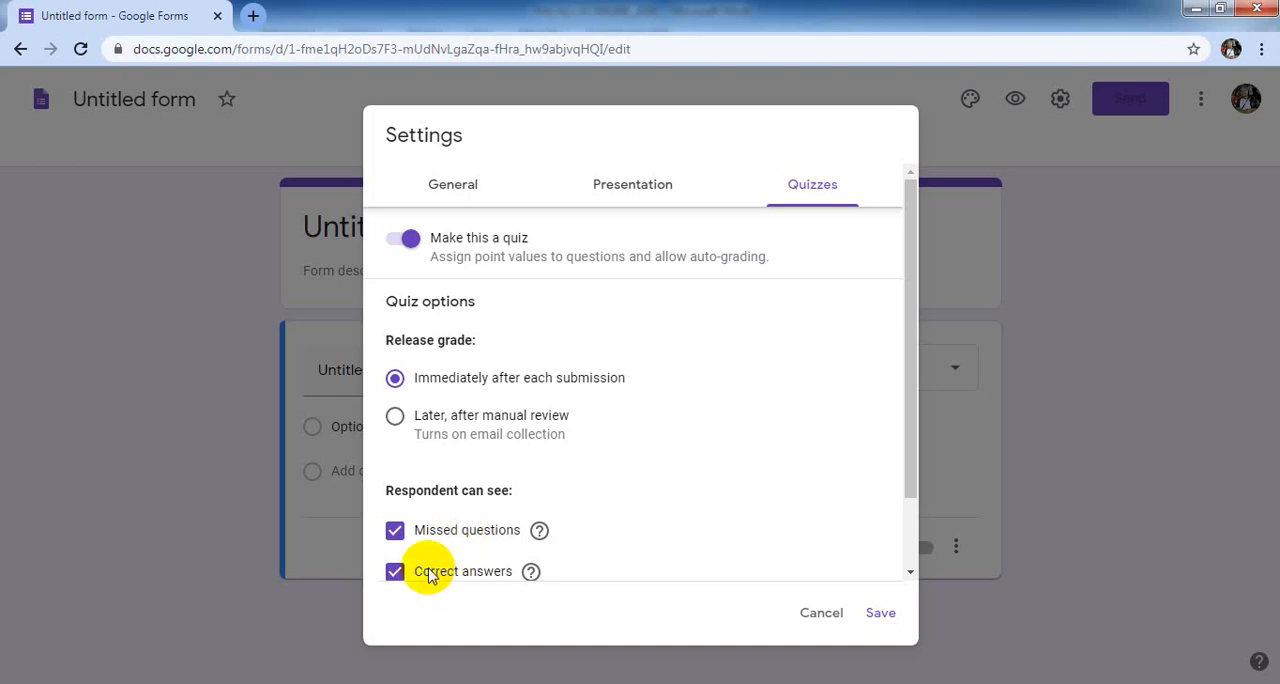
click(394, 532)
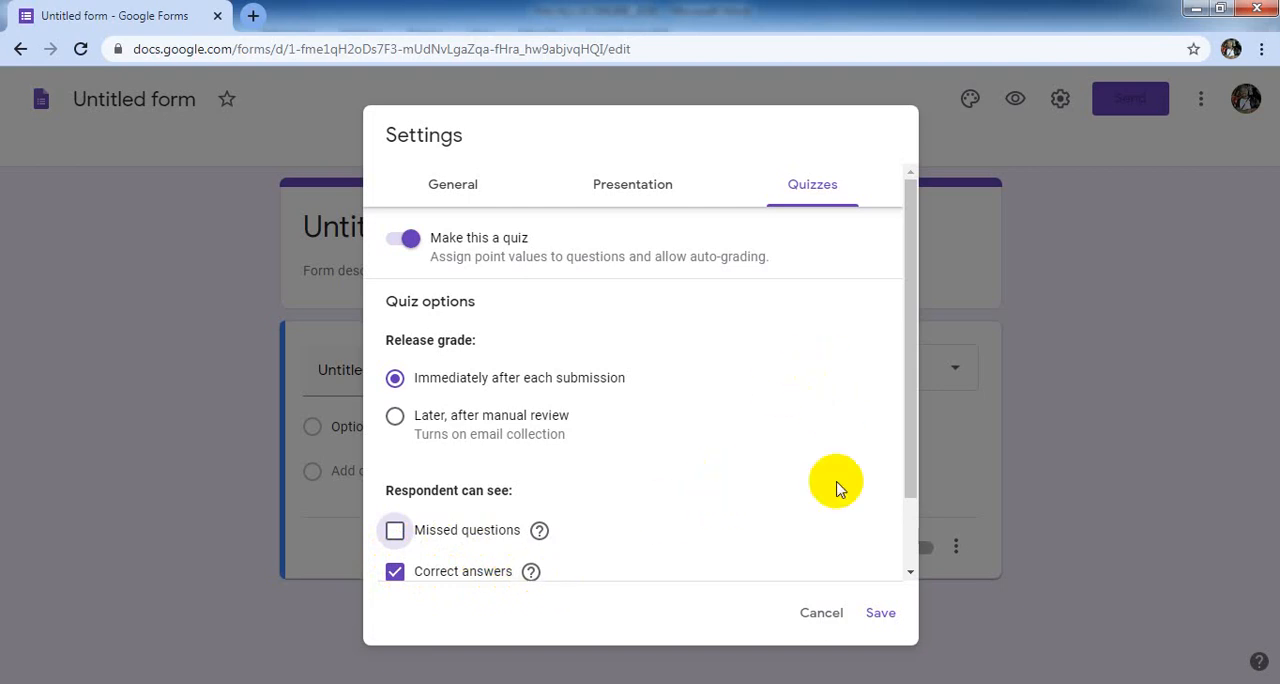
click(881, 616)
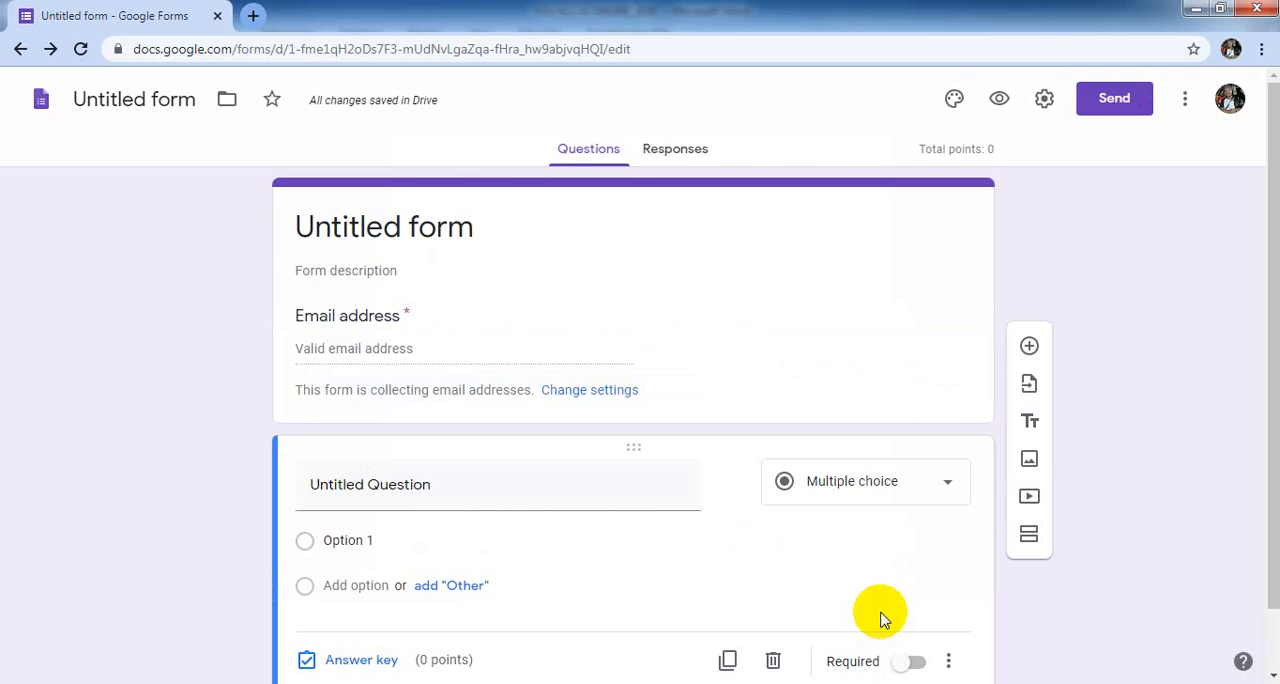
- Replace the form's heading with the title "Penilaian Akhir Tahun"
click(315, 231)
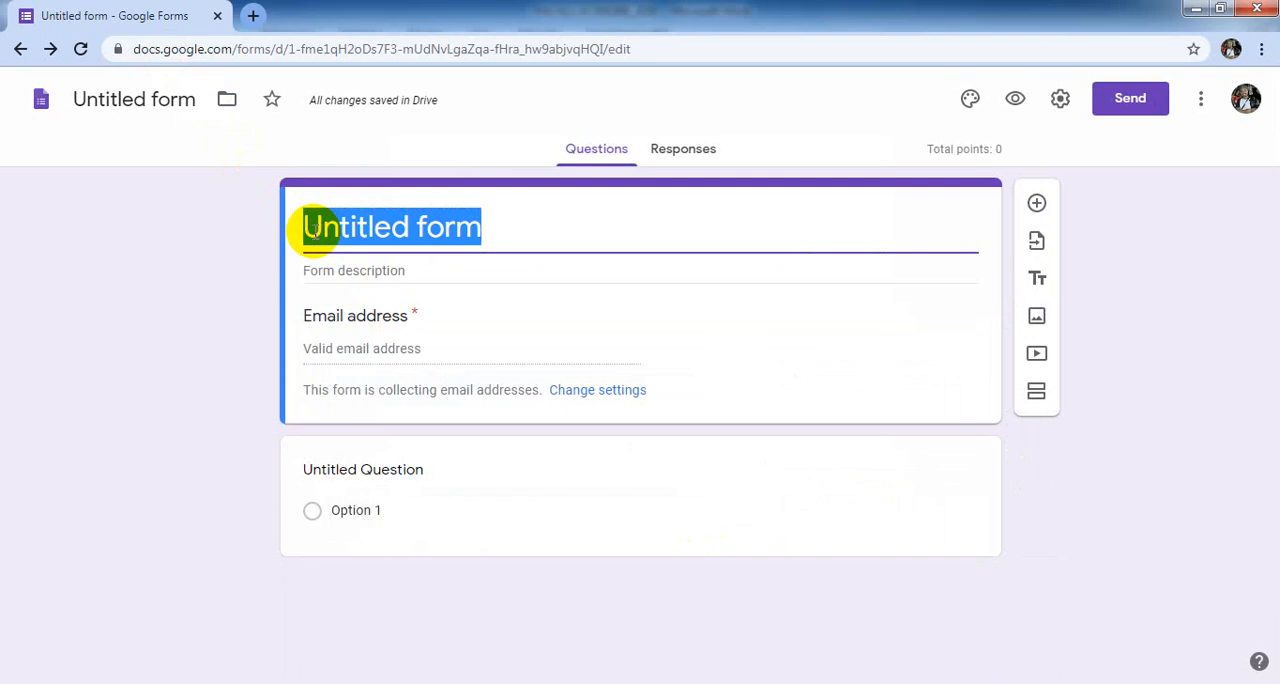
text(Penil)
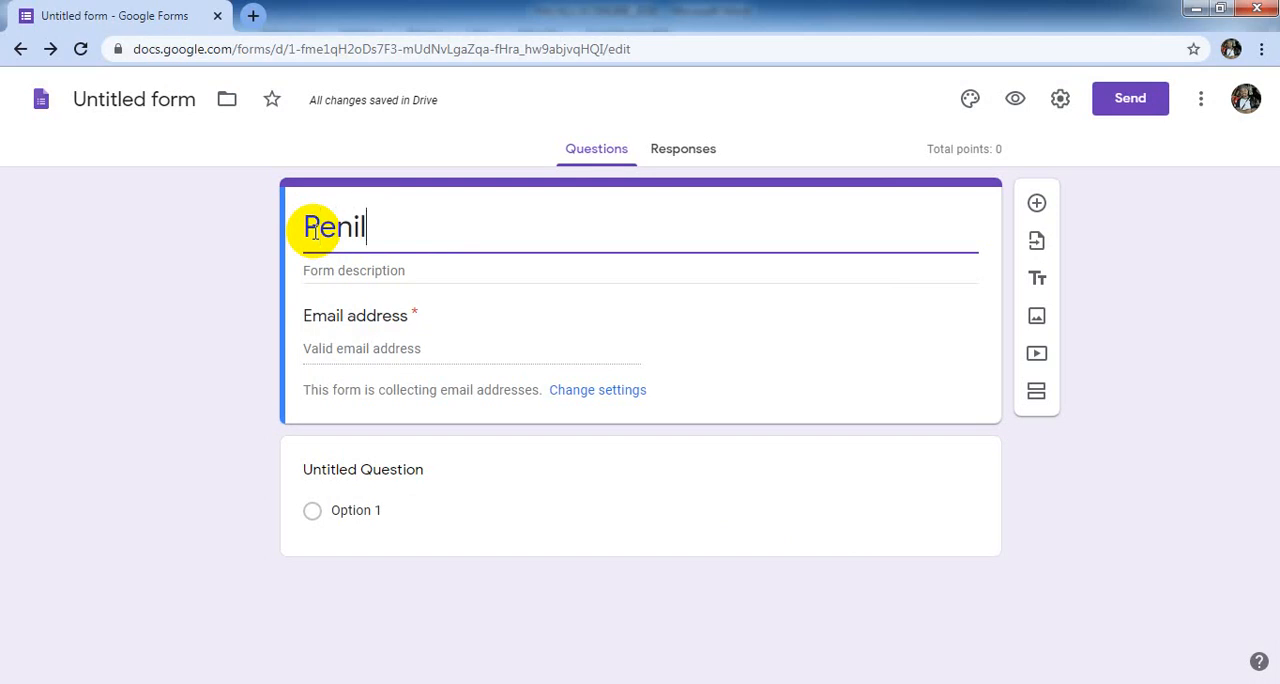
text(aian Akh)
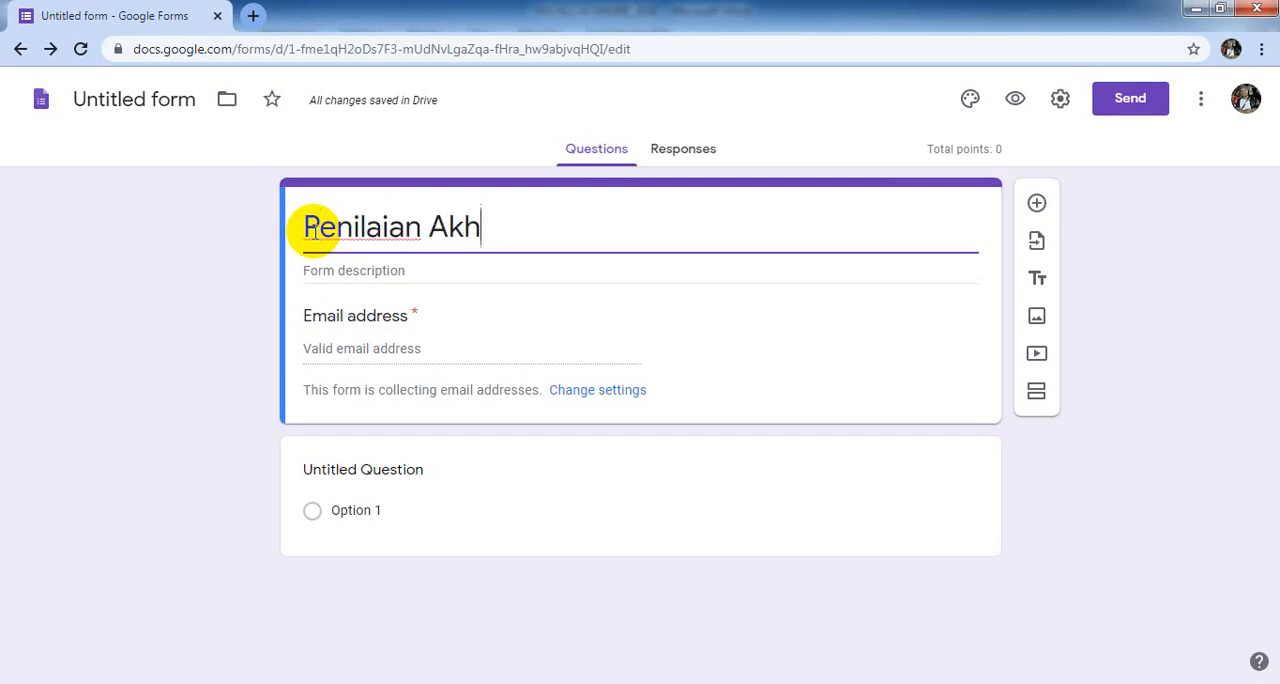
text(ir Th)
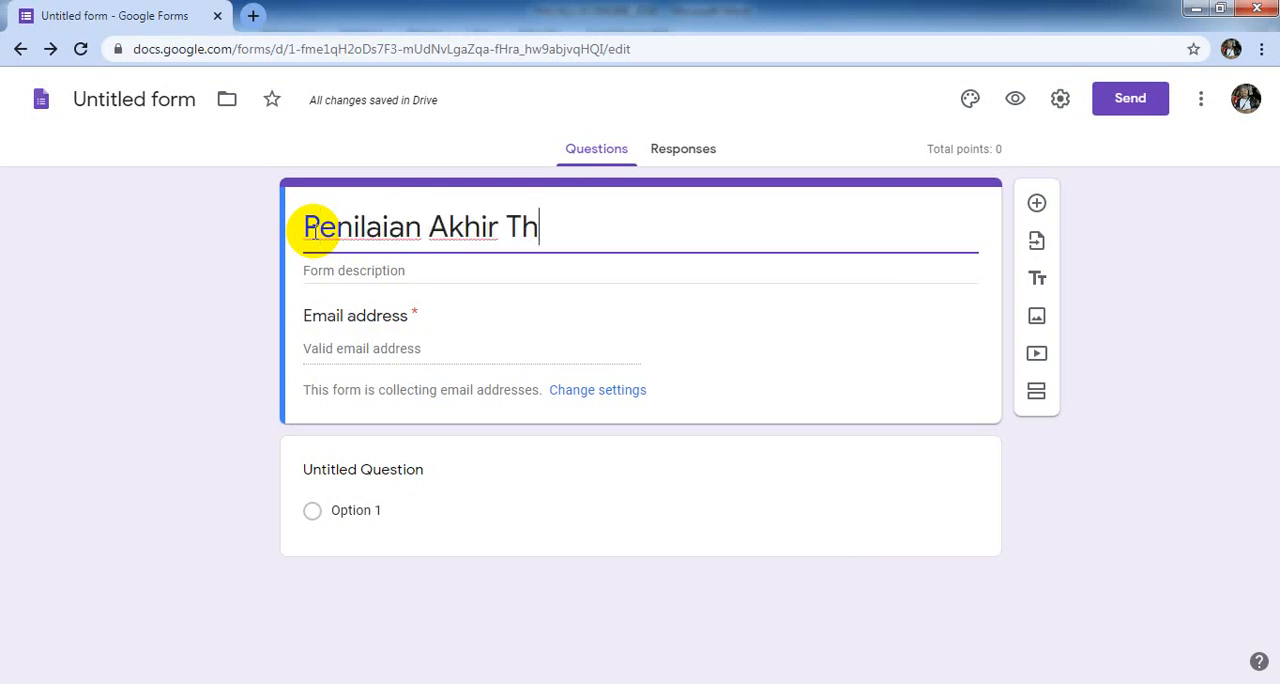
key(BackSpace)
text(ahun)
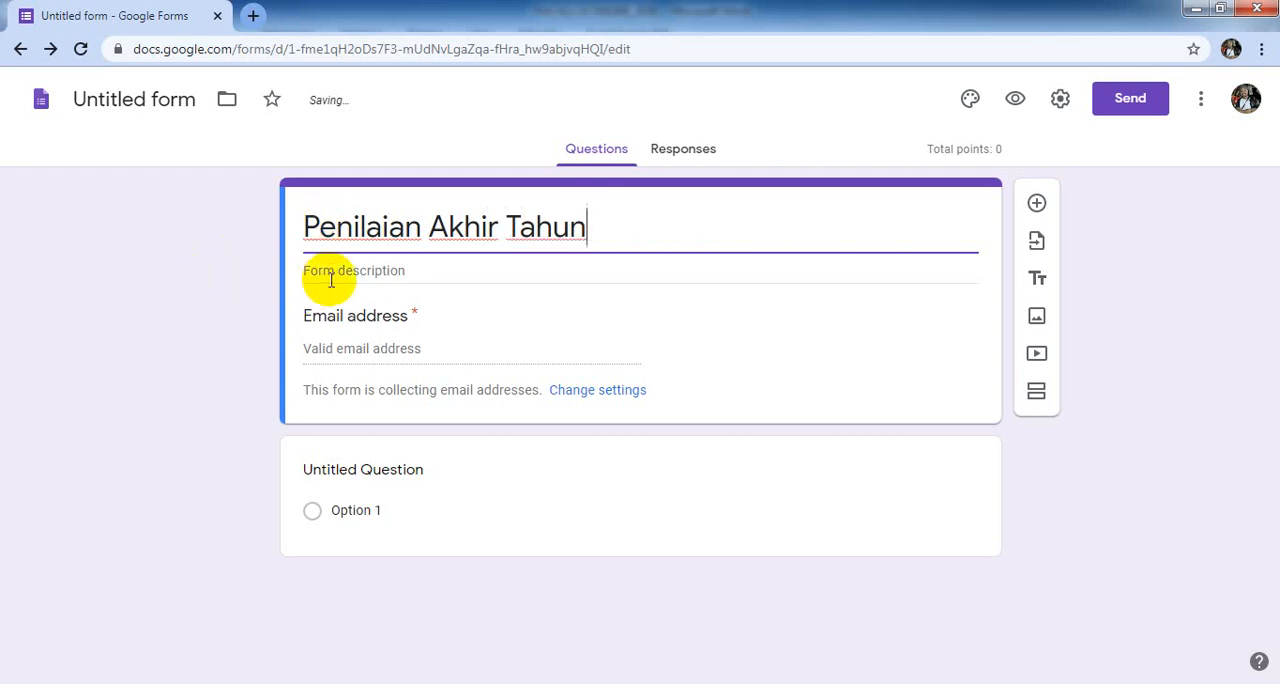
- Enter "Juni 2020" as the form description
click(380, 272)
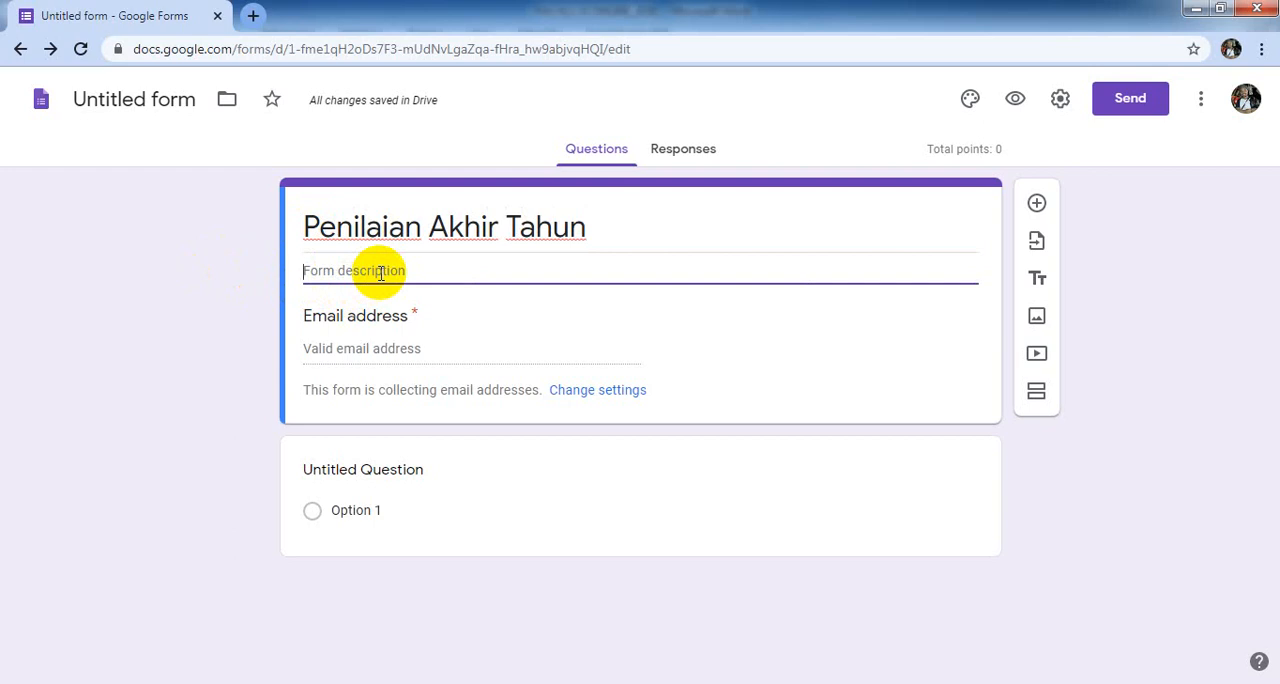
text(Juni 2020)
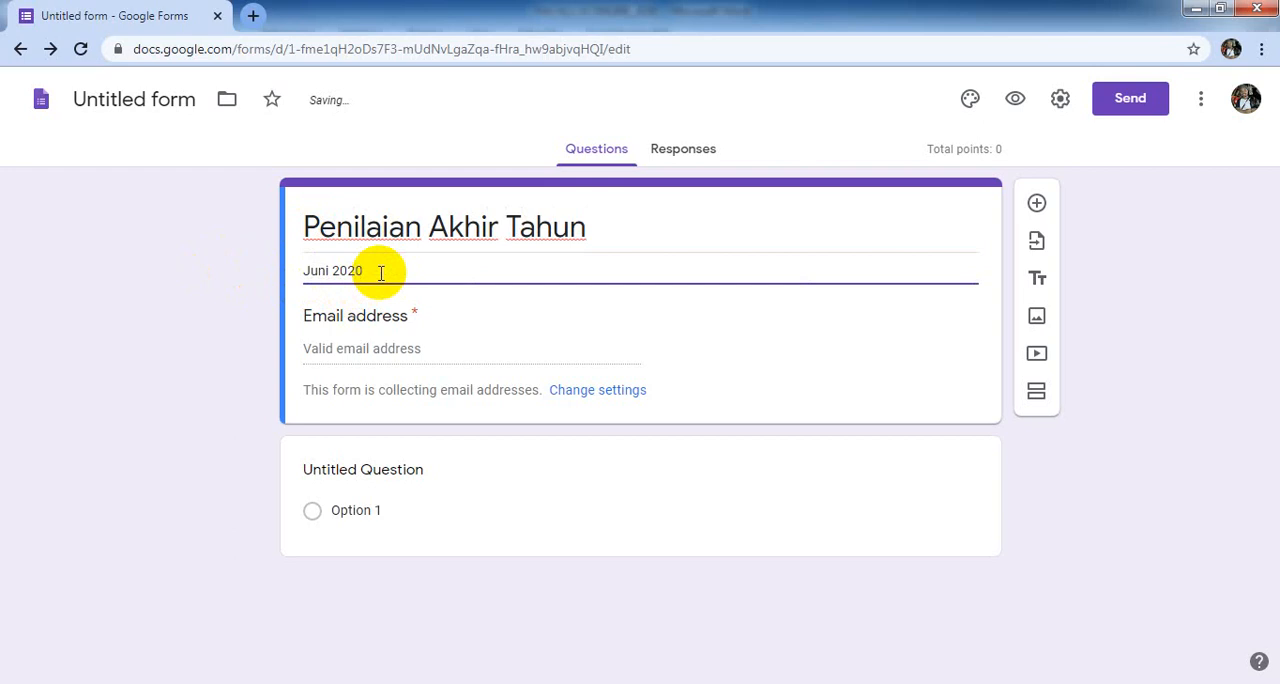
click(458, 338)
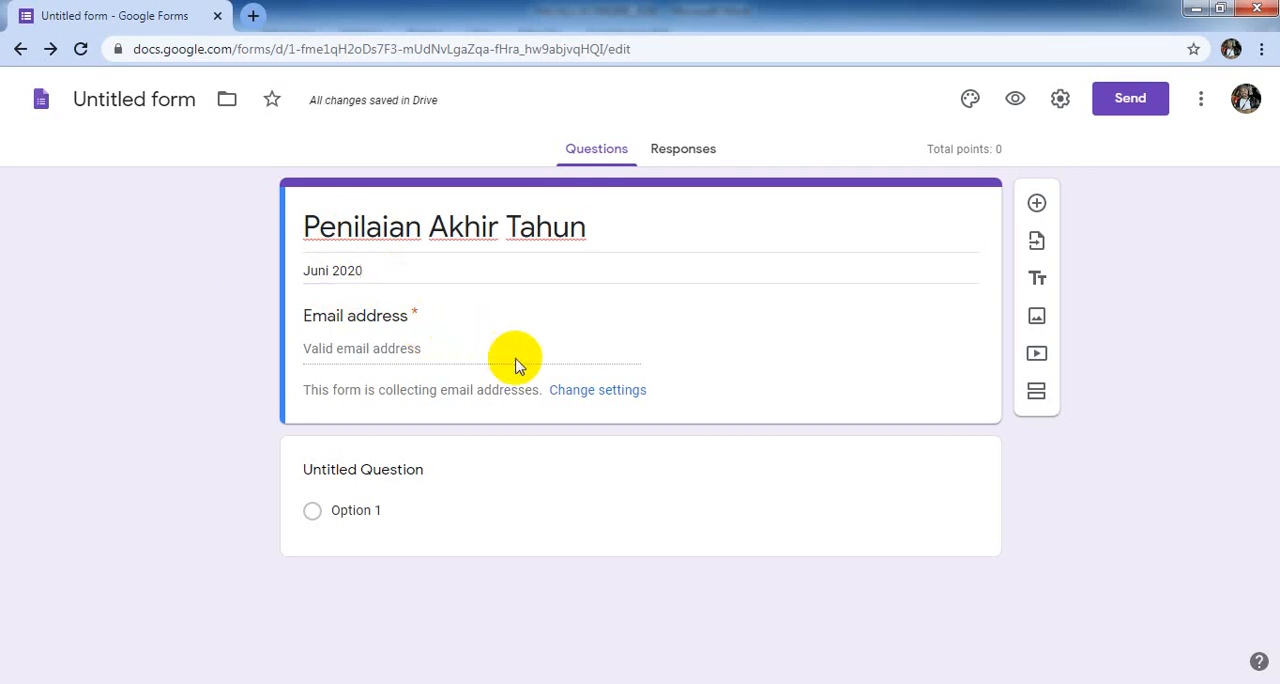
- Title the first question "Nama Peserta", set its type to Short answer and make it required
click(578, 476)
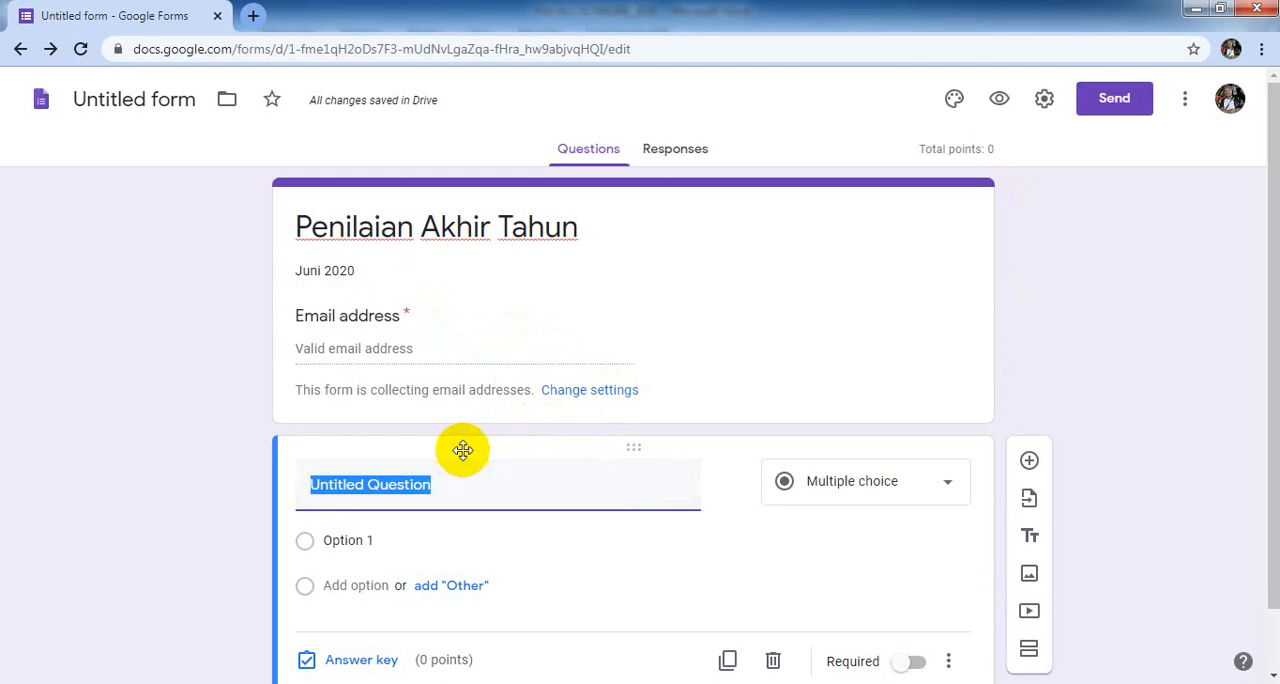
click(520, 350)
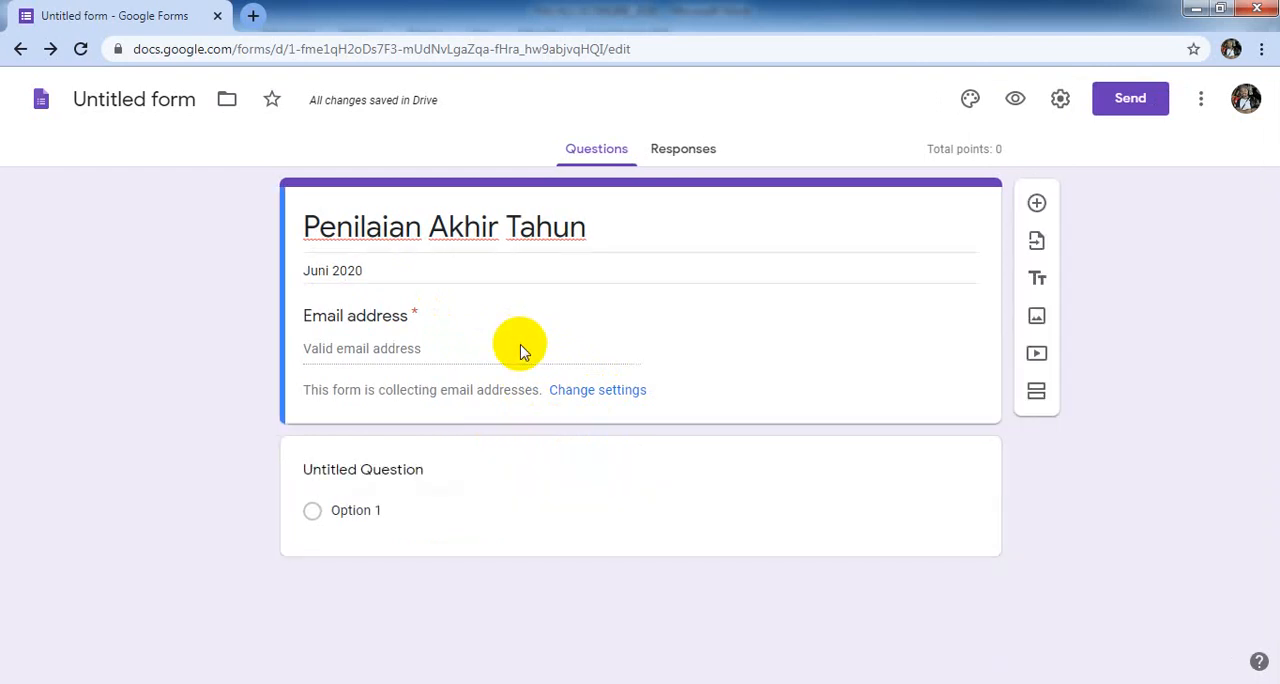
click(474, 479)
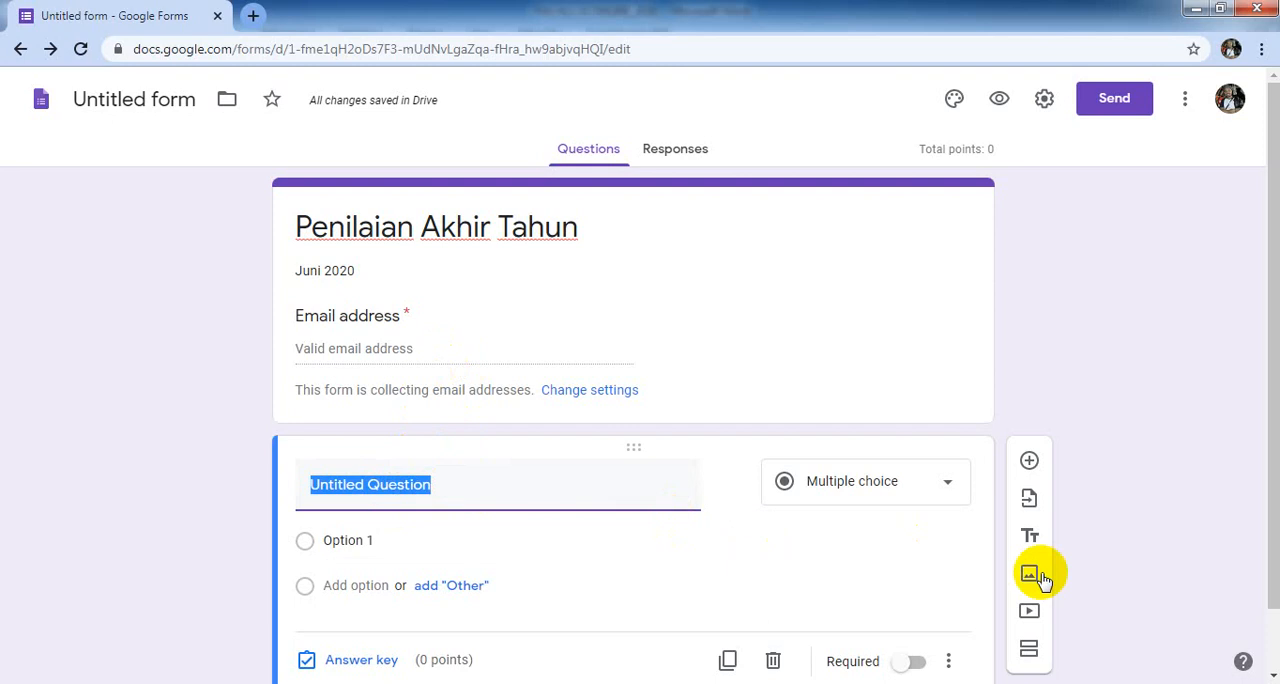
scroll(1270, 668, down, 1)
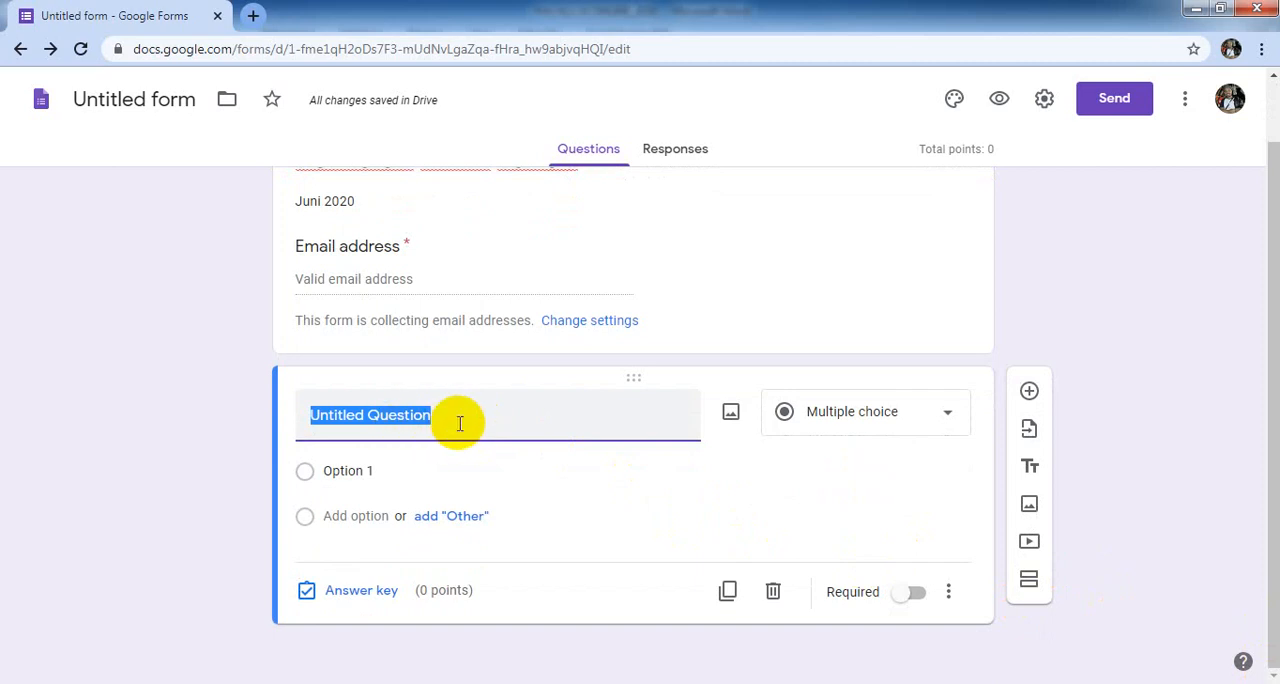
text(Nama)
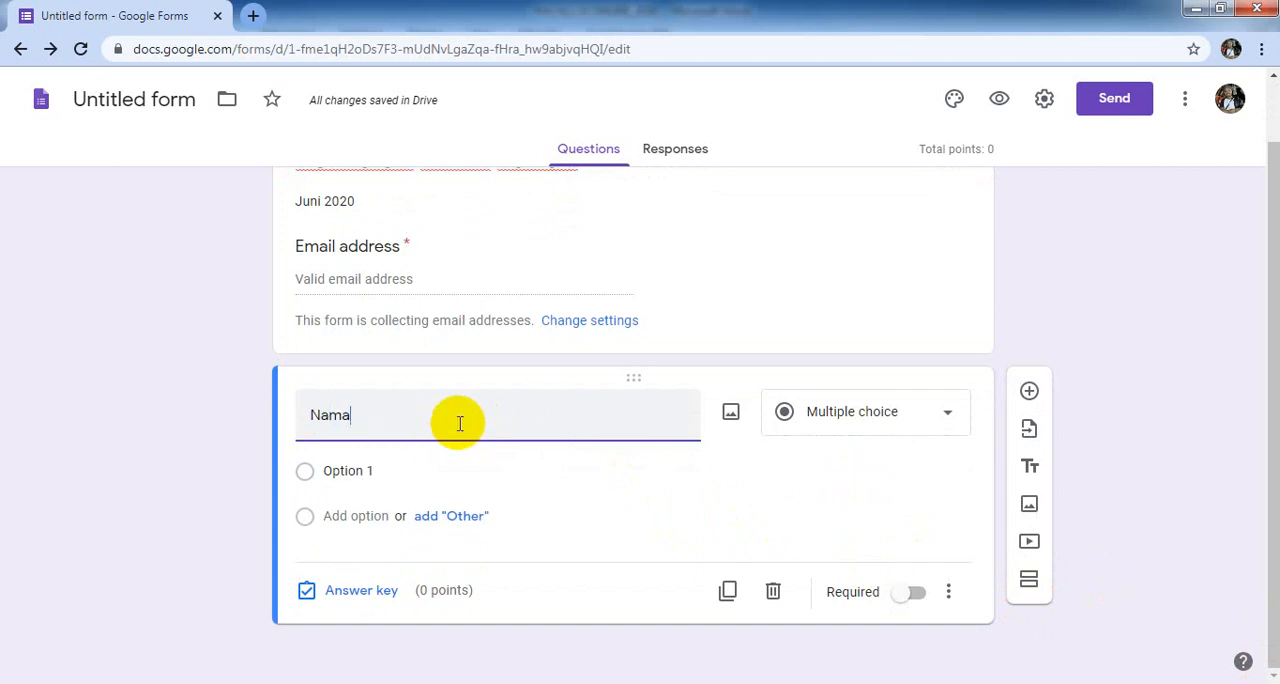
text( Peserta)
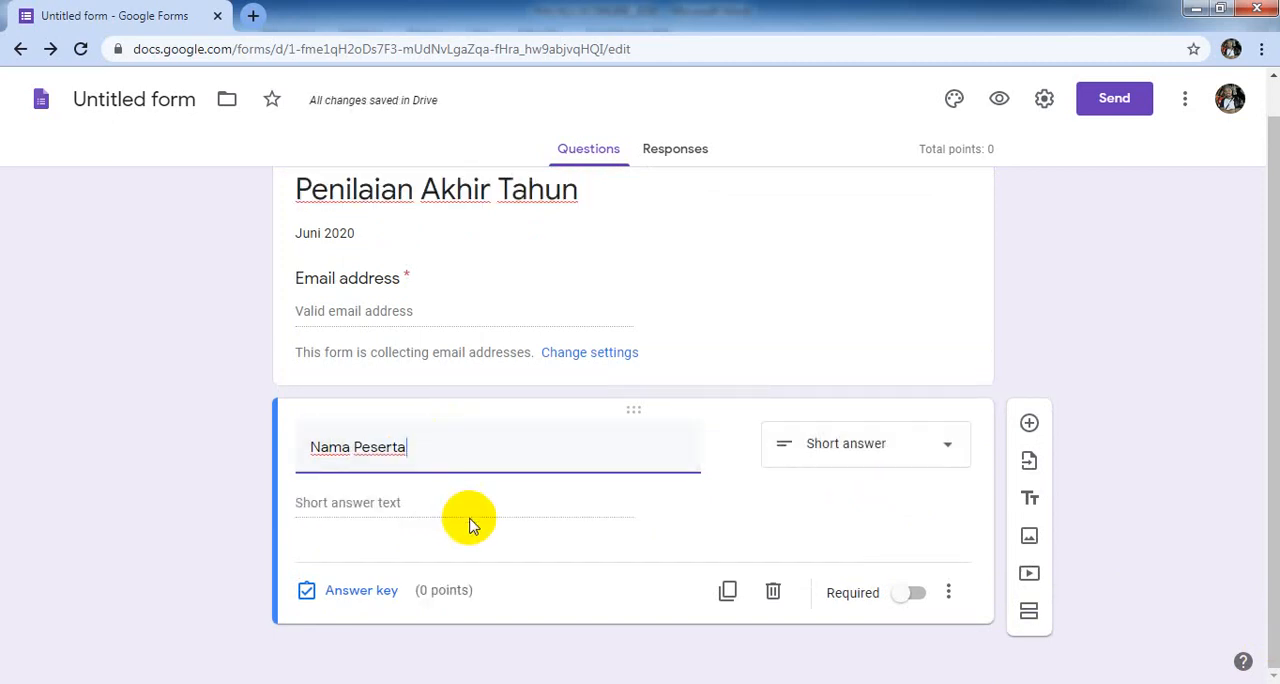
click(950, 452)
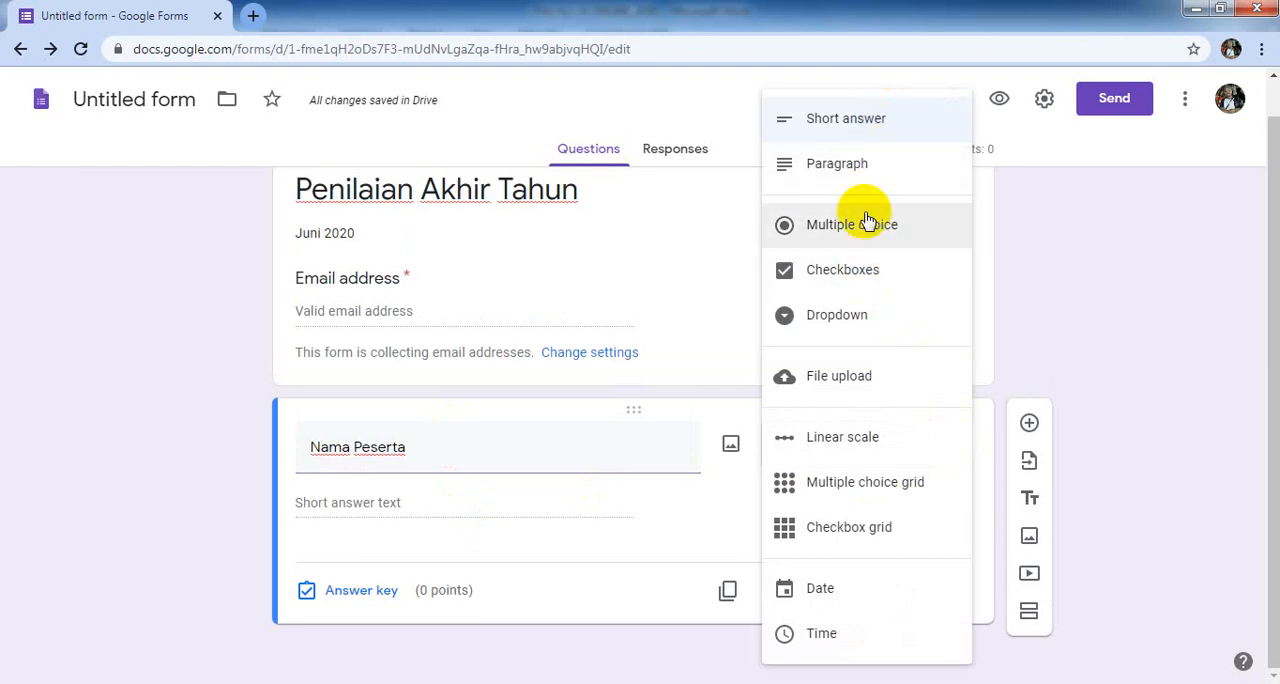
click(880, 125)
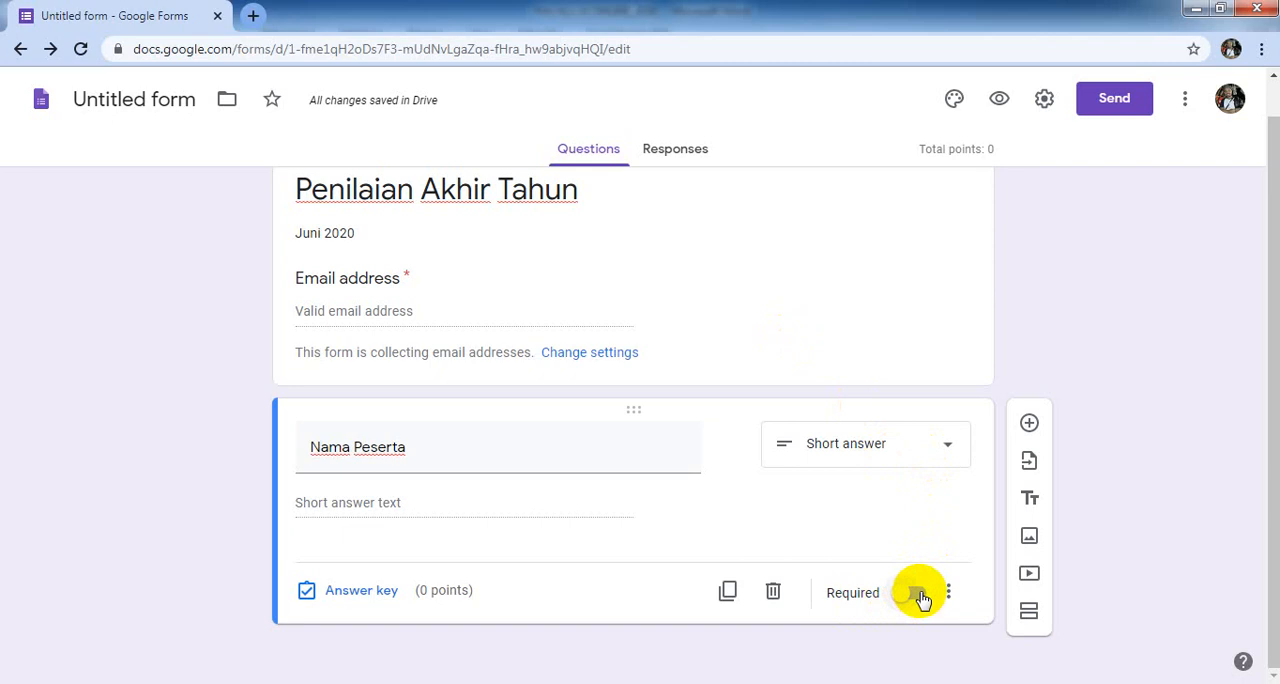
click(918, 594)
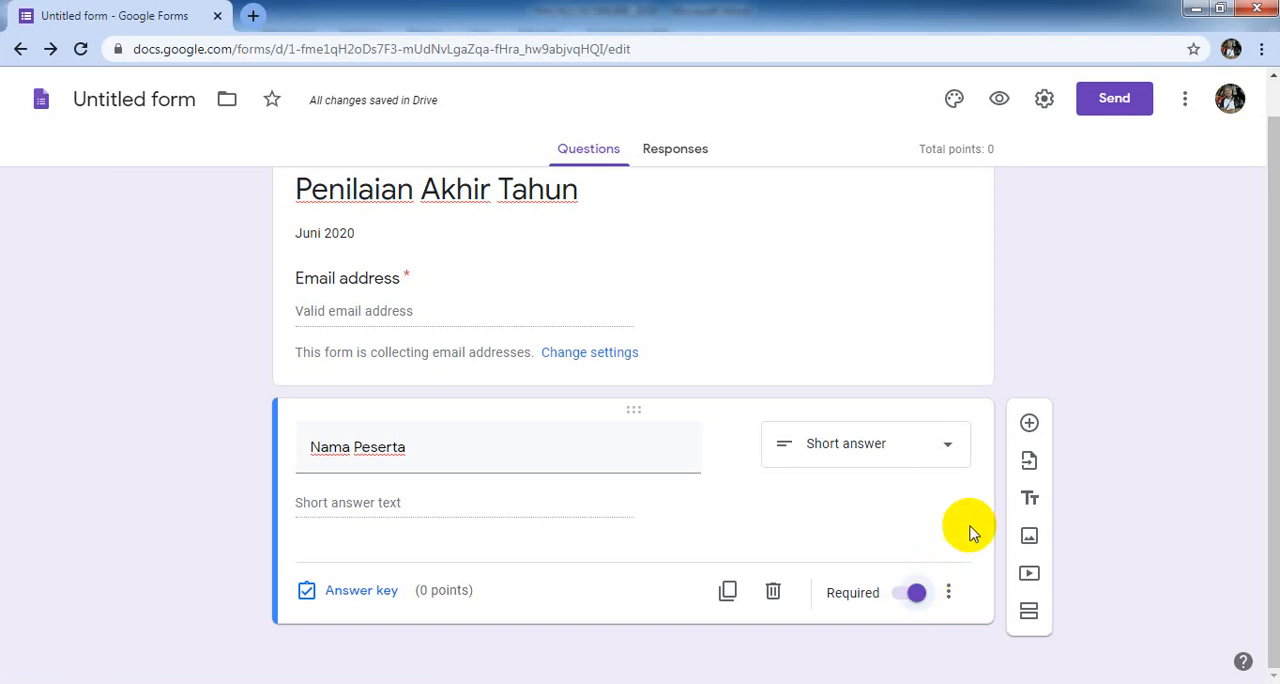
- Add a multiple-choice question titled "Kelas" below "Nama Peserta", with "XI KK" as its first option
click(1030, 425)
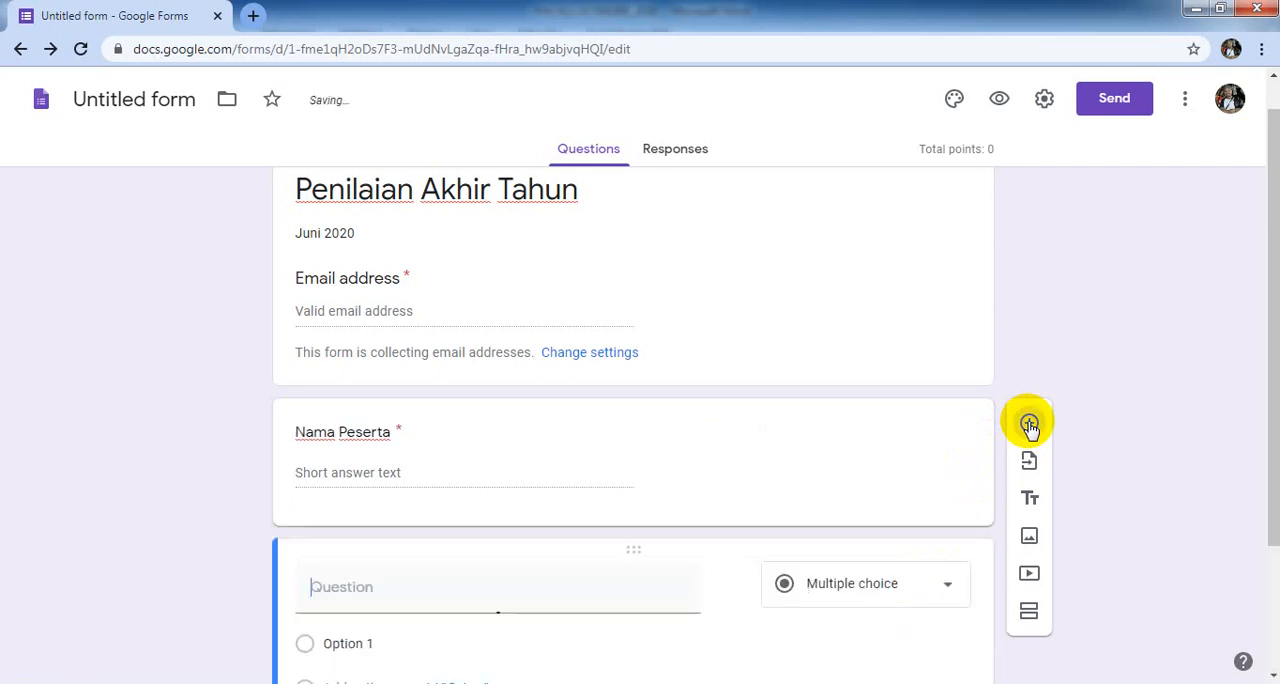
click(365, 584)
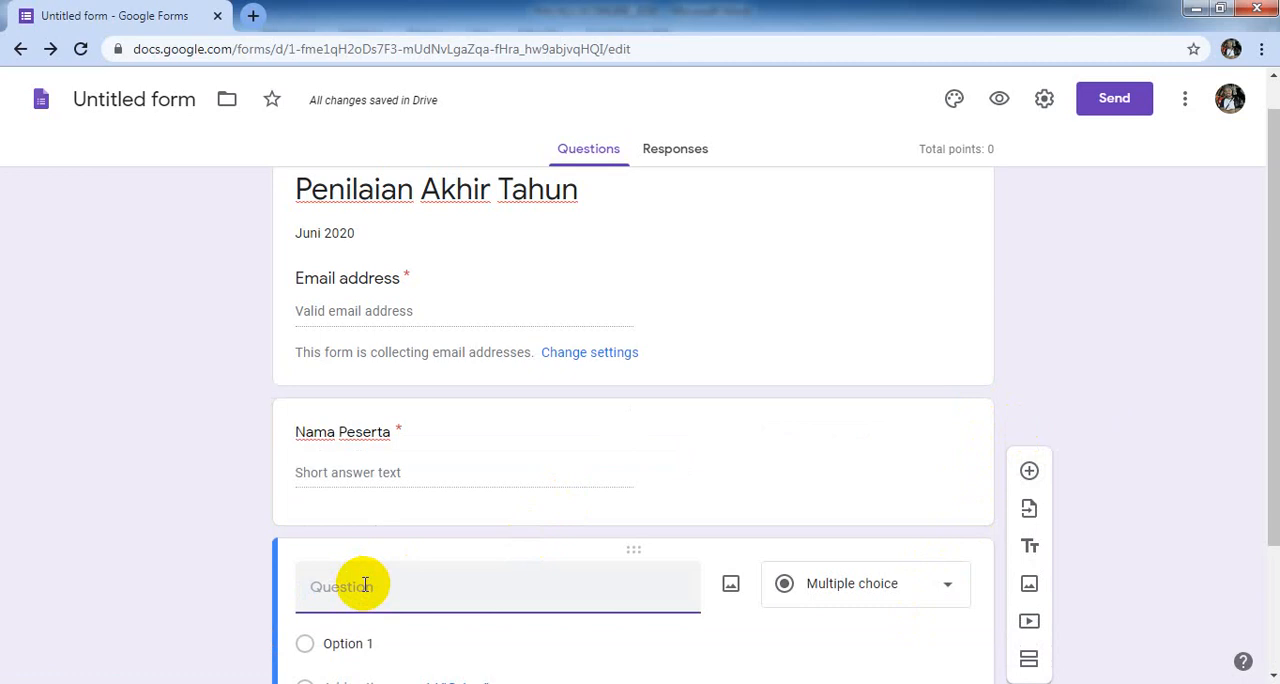
text(Kelas)
click(340, 643)
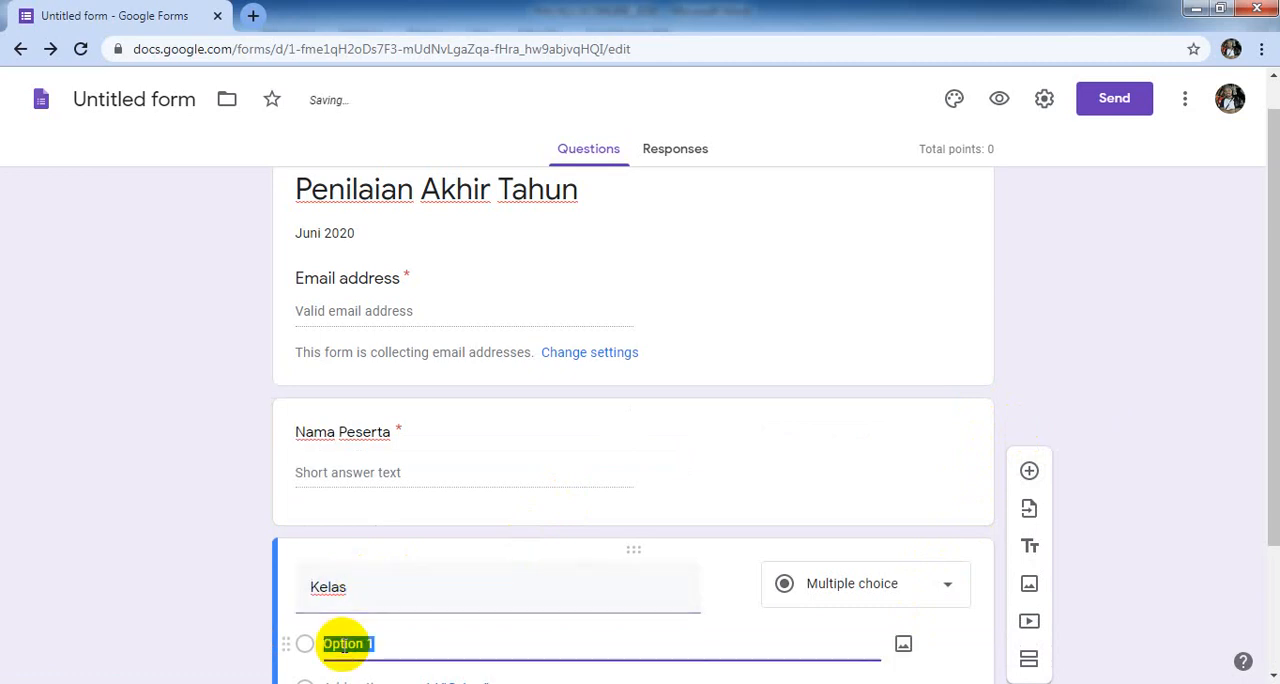
text(XI)
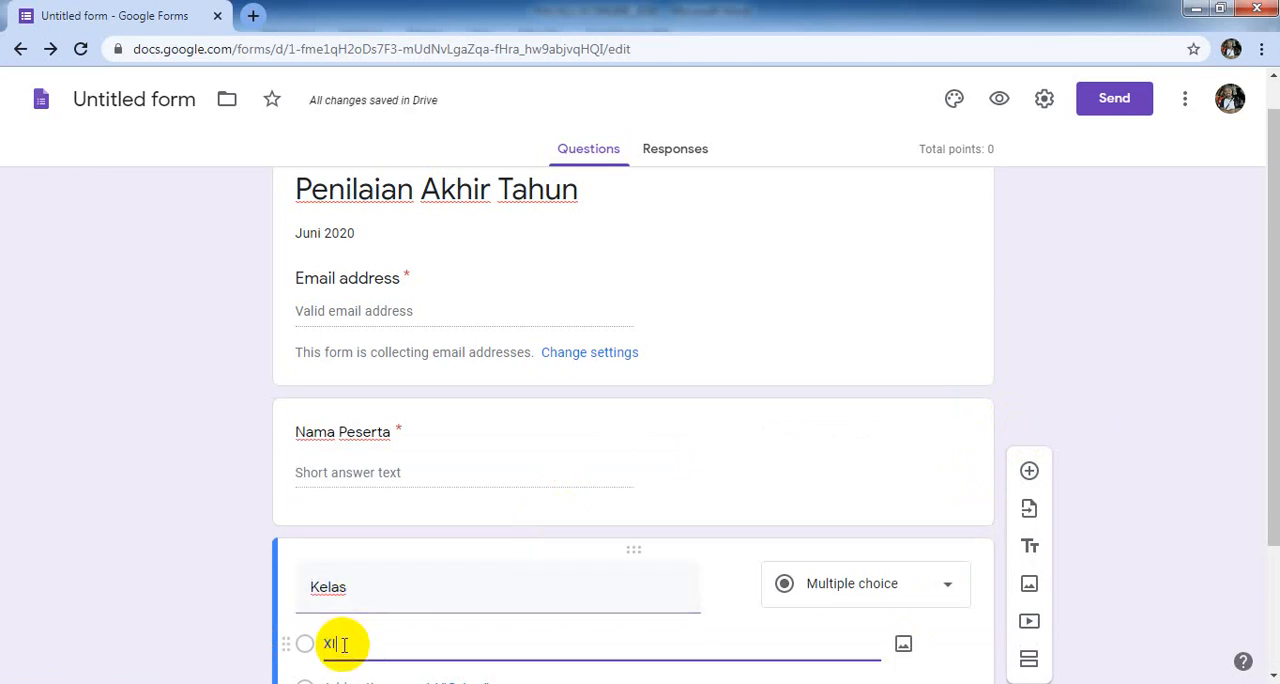
text( RK)
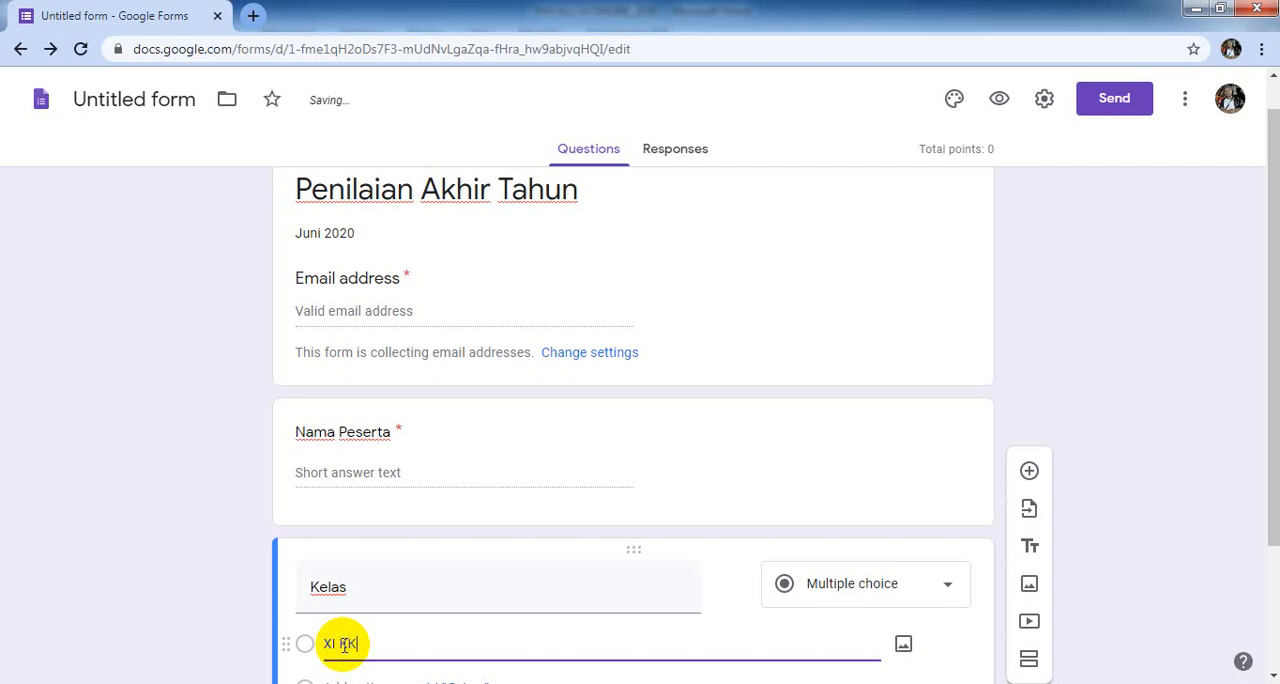
- Add the options "XI KT", "XI DKV" and "XI AKT" to the "Kelas" question
click(338, 671)
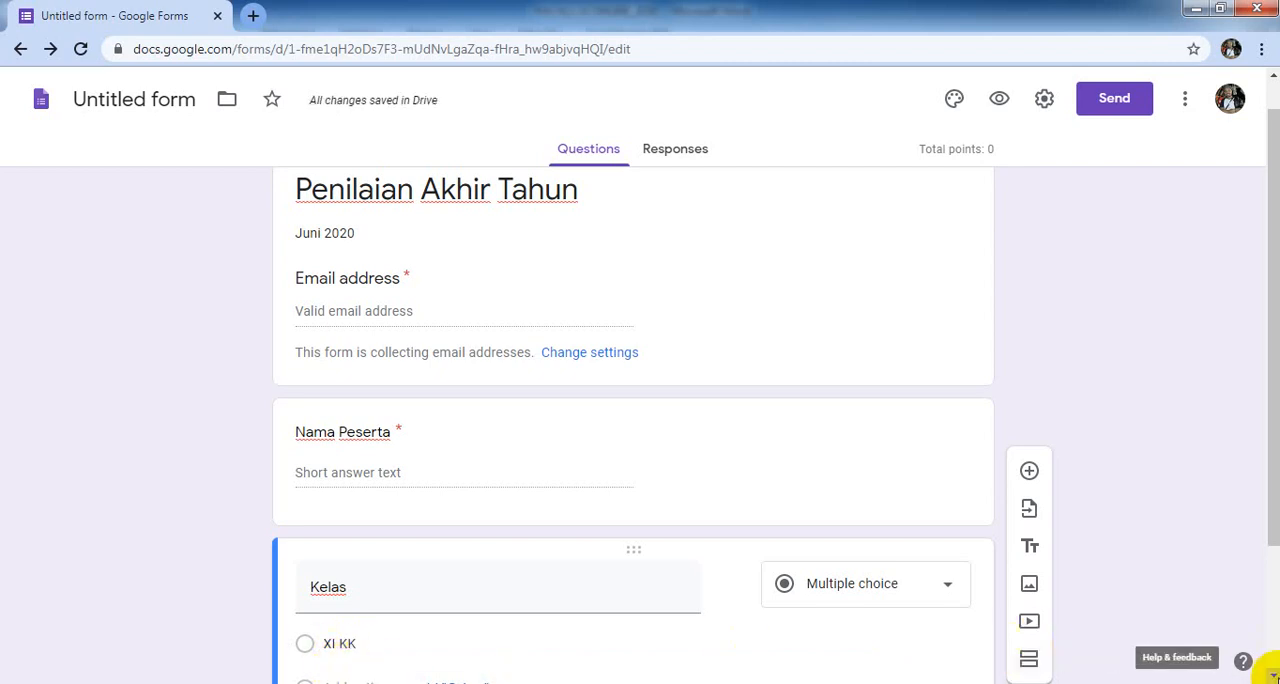
scroll(1270, 670, down, 2)
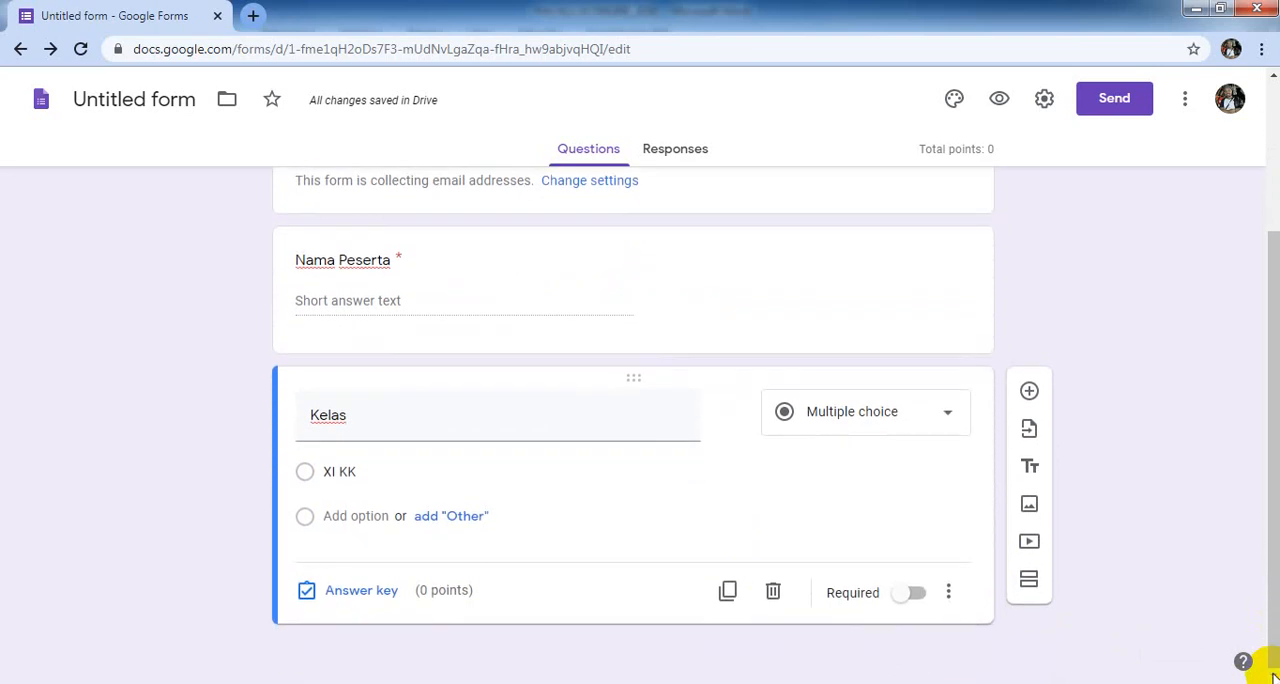
click(330, 515)
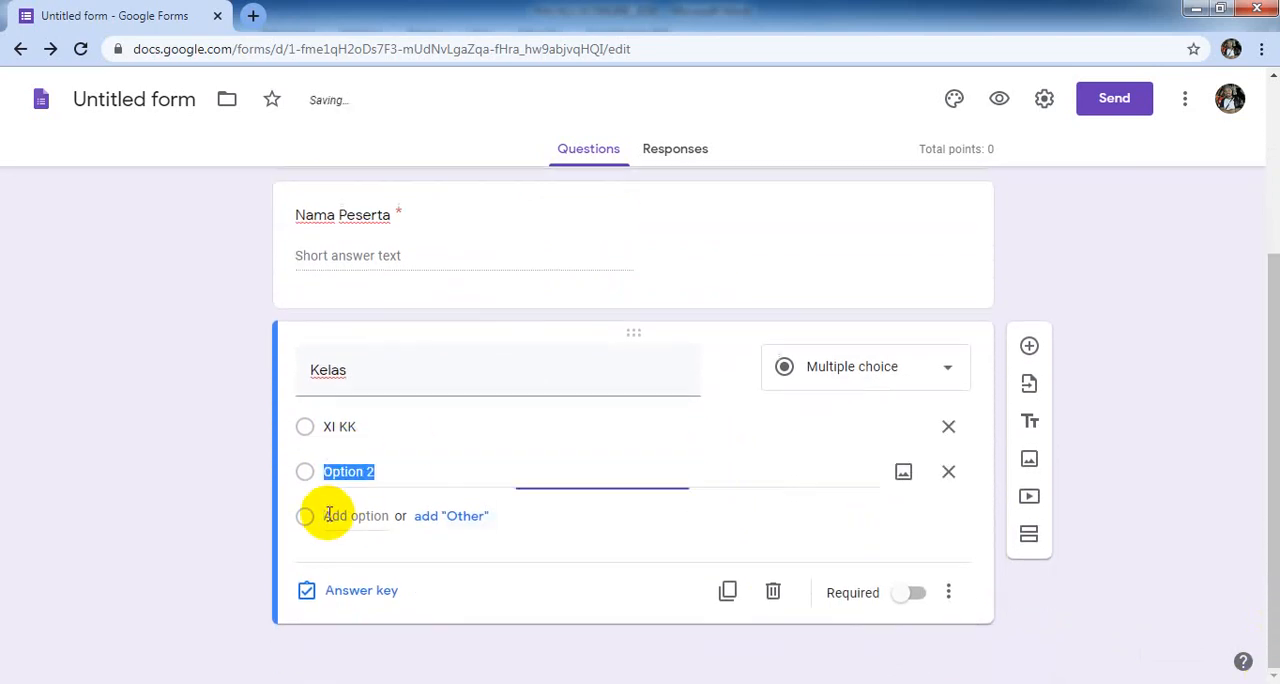
text(XI )
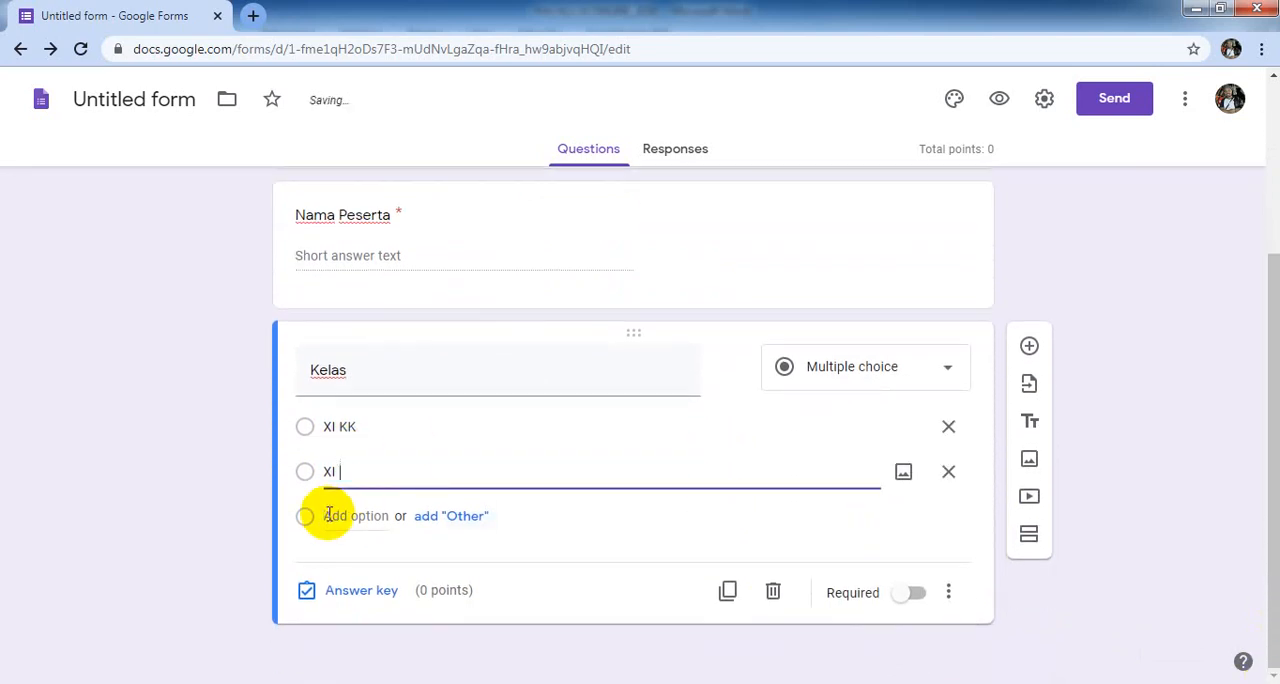
text(KT)
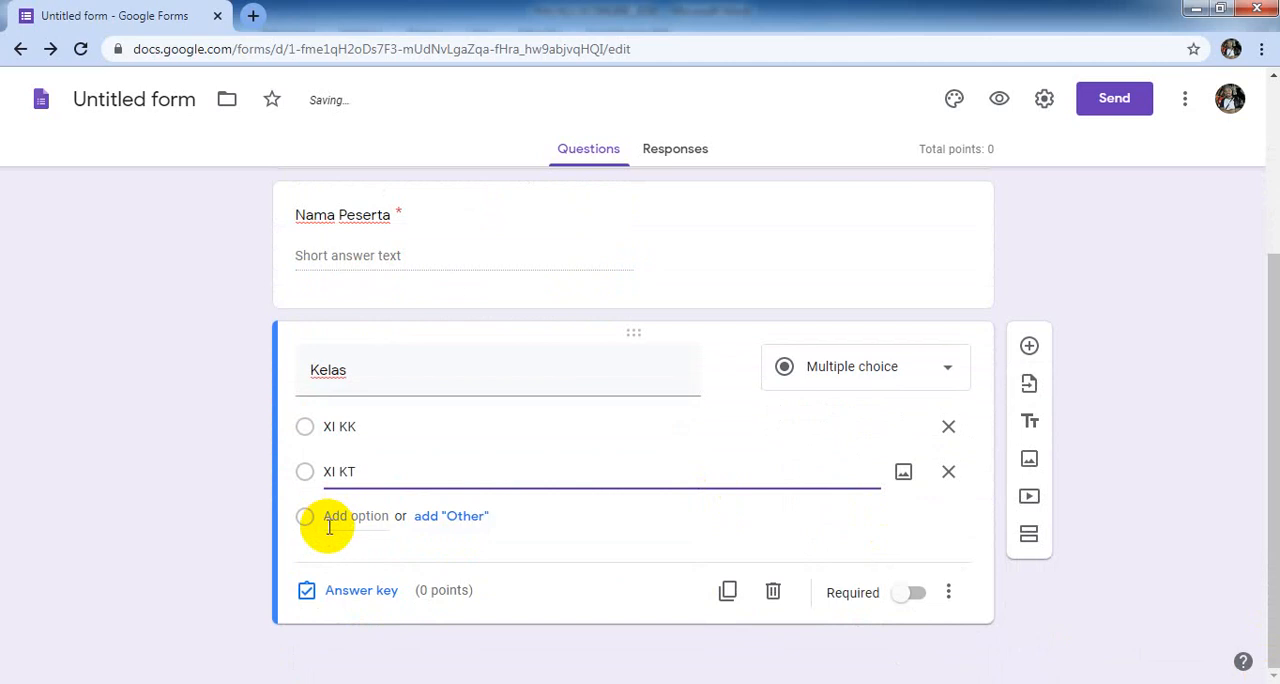
click(330, 516)
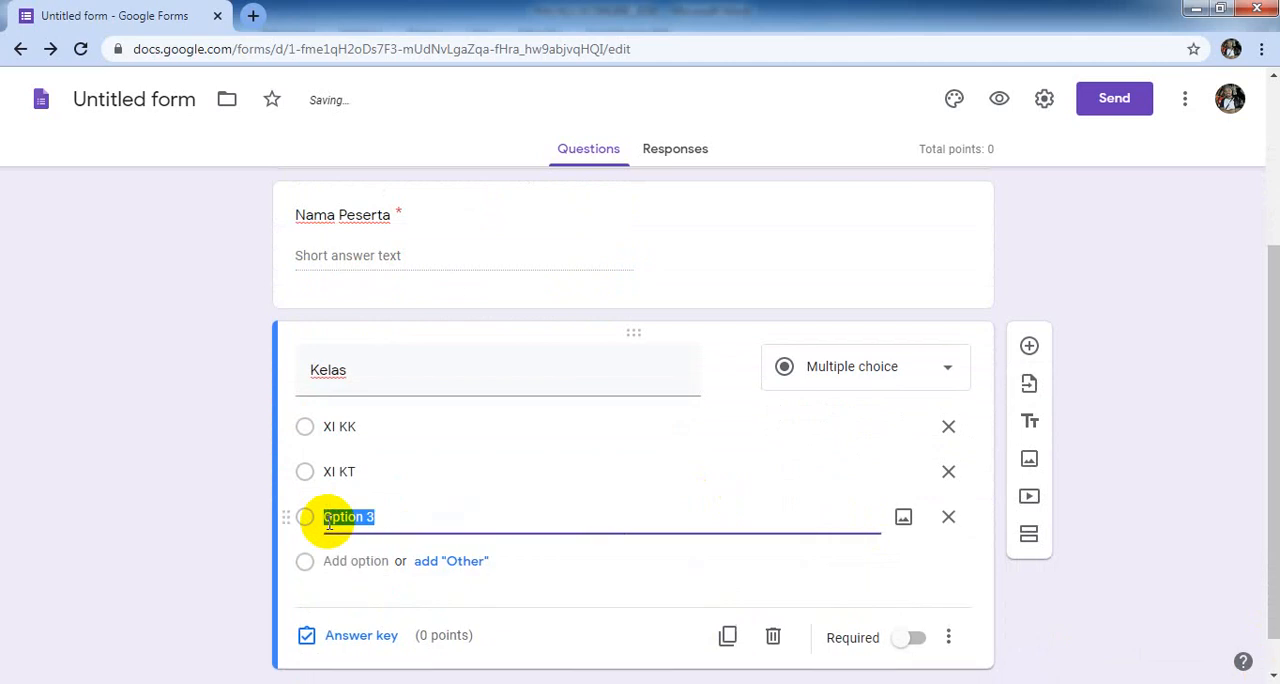
text(XI D)
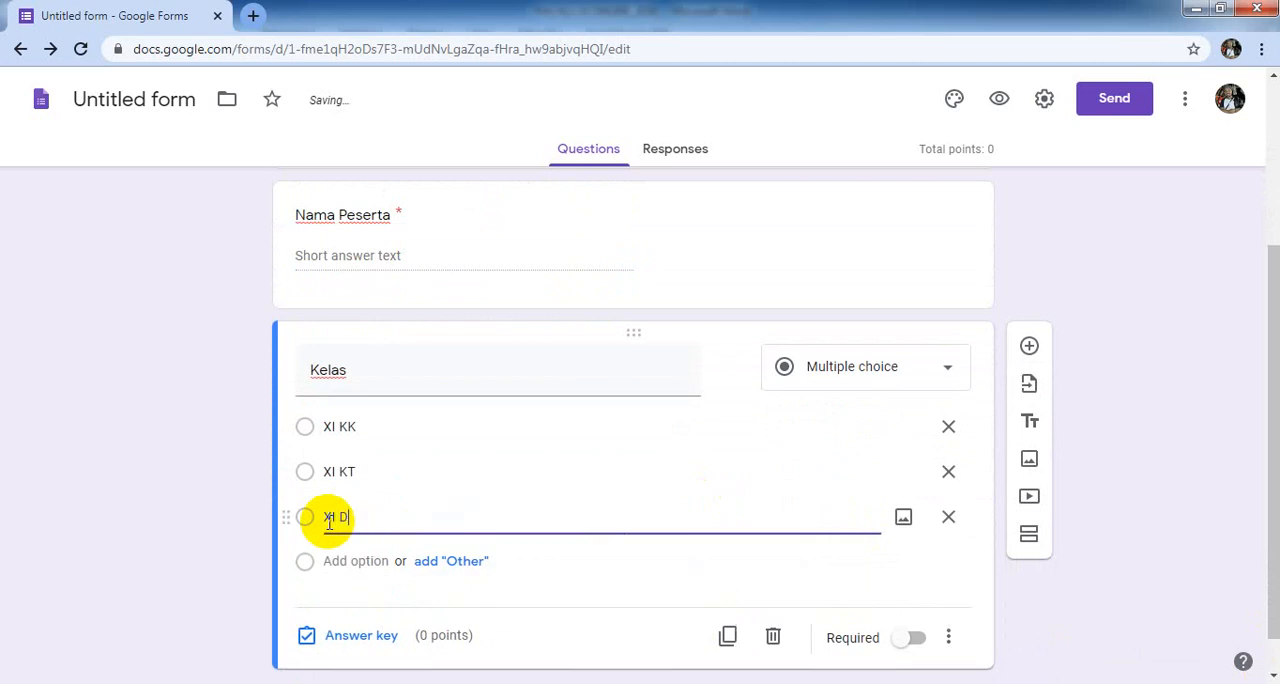
text(KV)
click(327, 558)
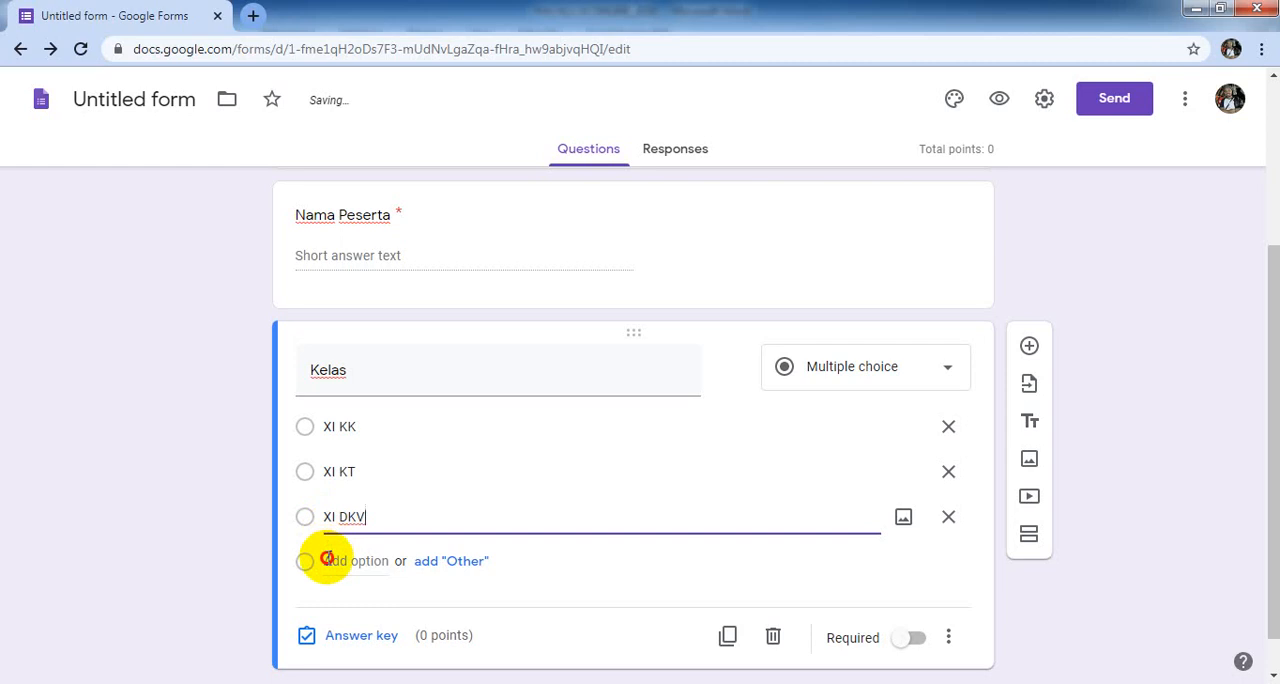
text(XI)
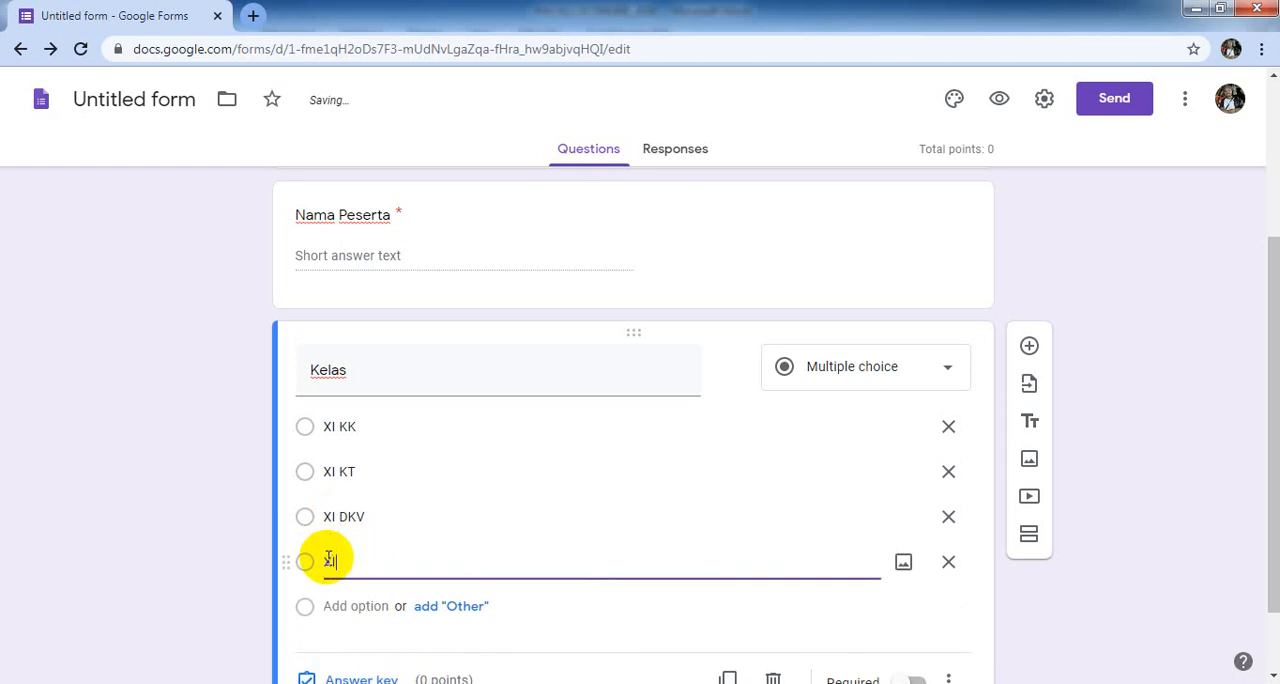
text( AKT)
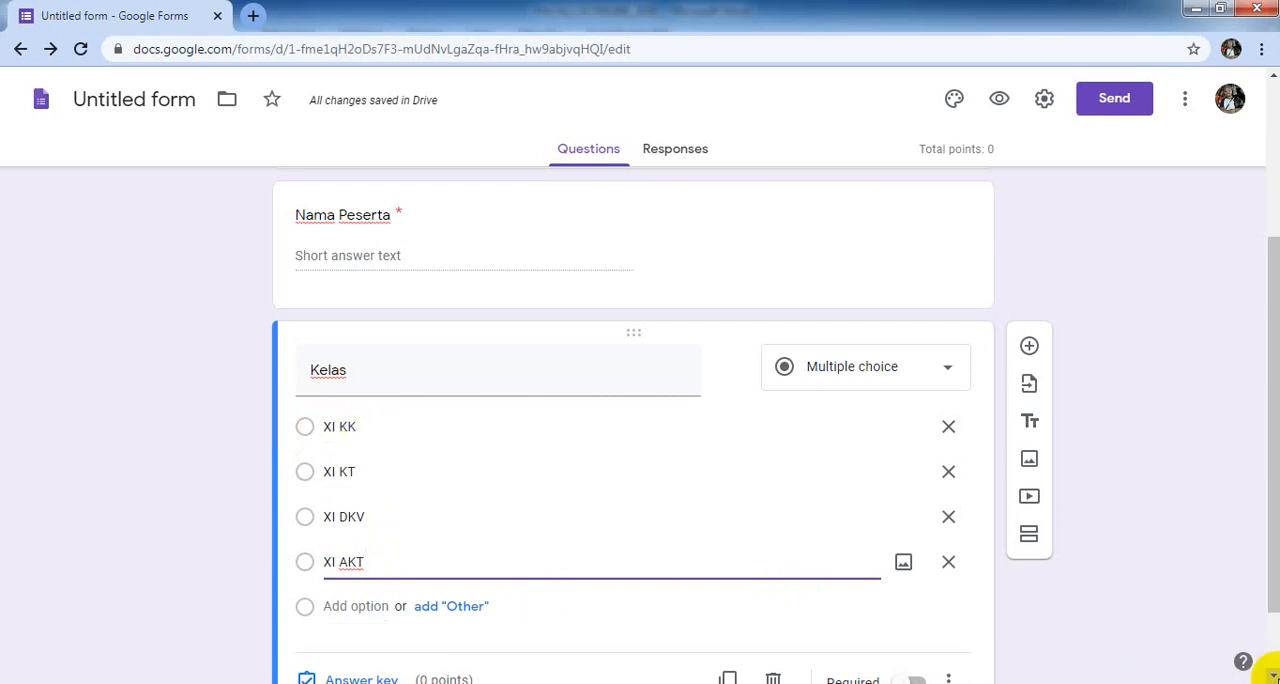
- Add a new section after the "Kelas" question and title it "Pilihan Ganda"
scroll(1272, 676, down, 2)
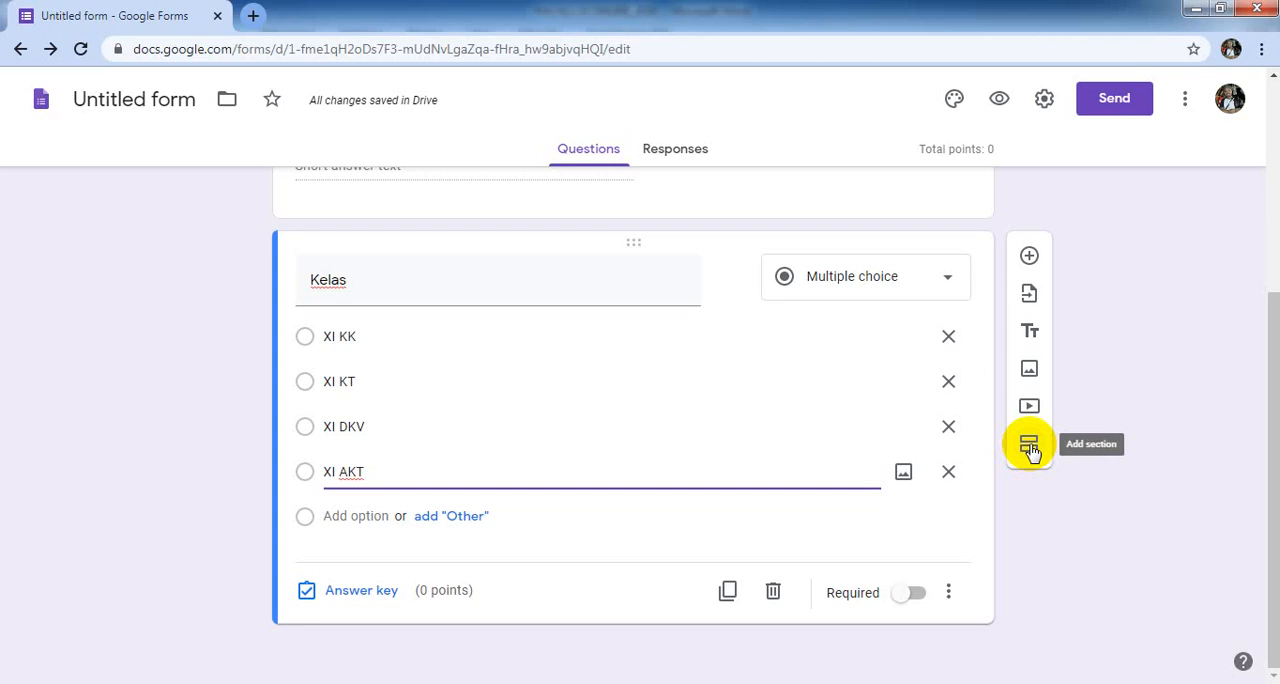
click(1030, 448)
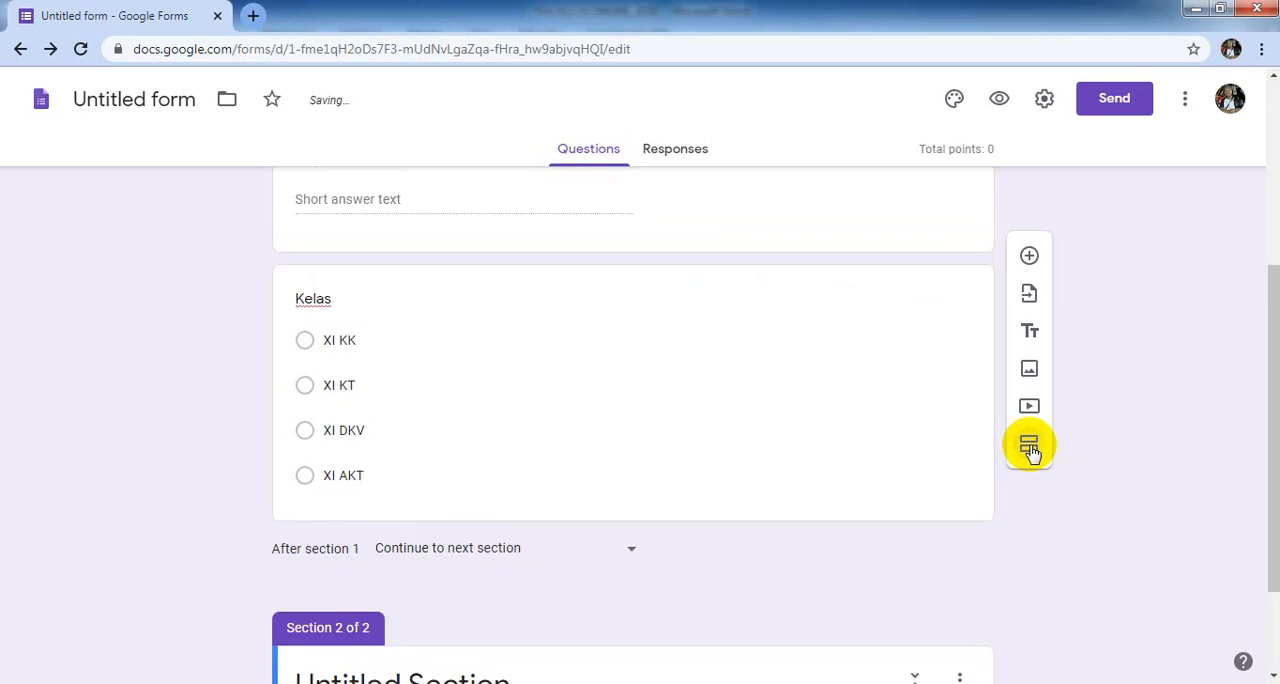
click(1272, 678)
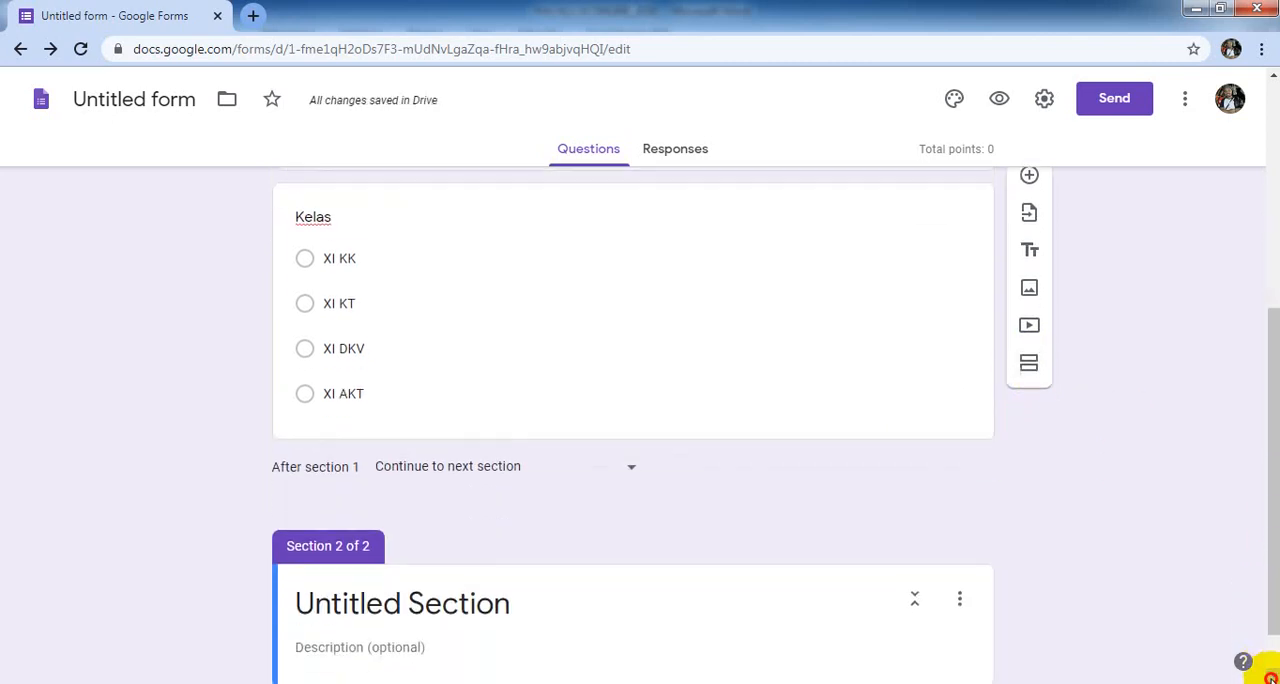
click(1270, 678)
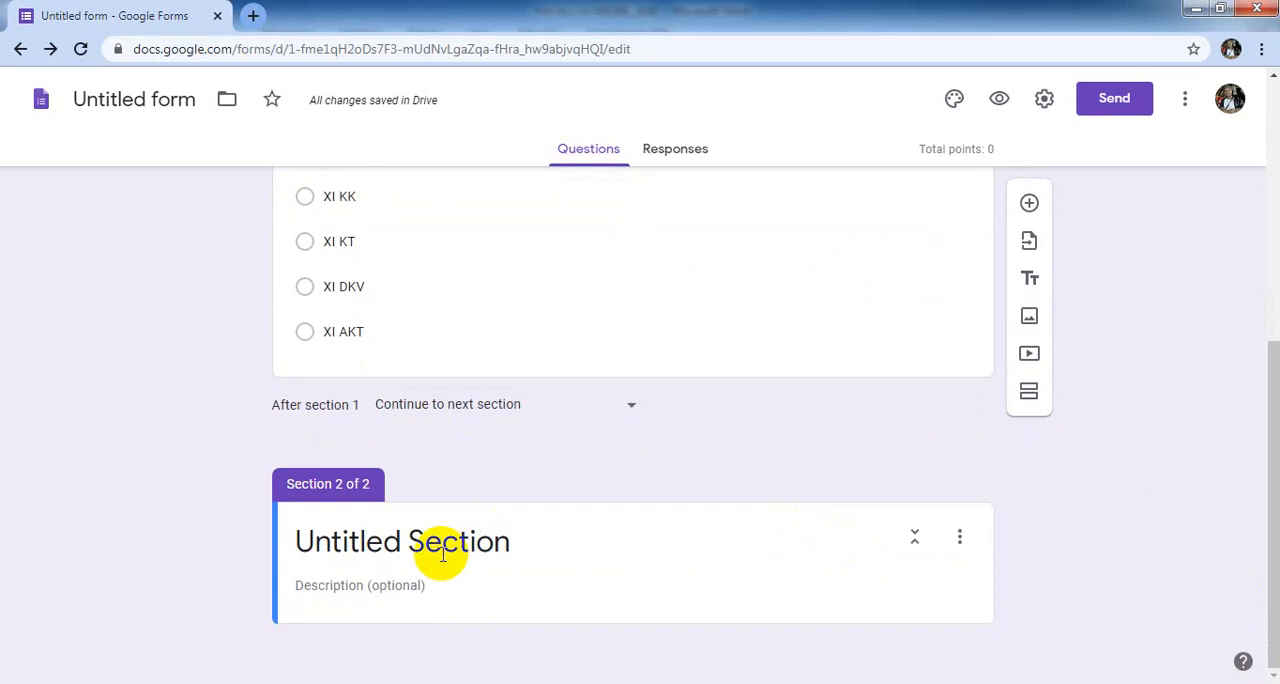
click(402, 545)
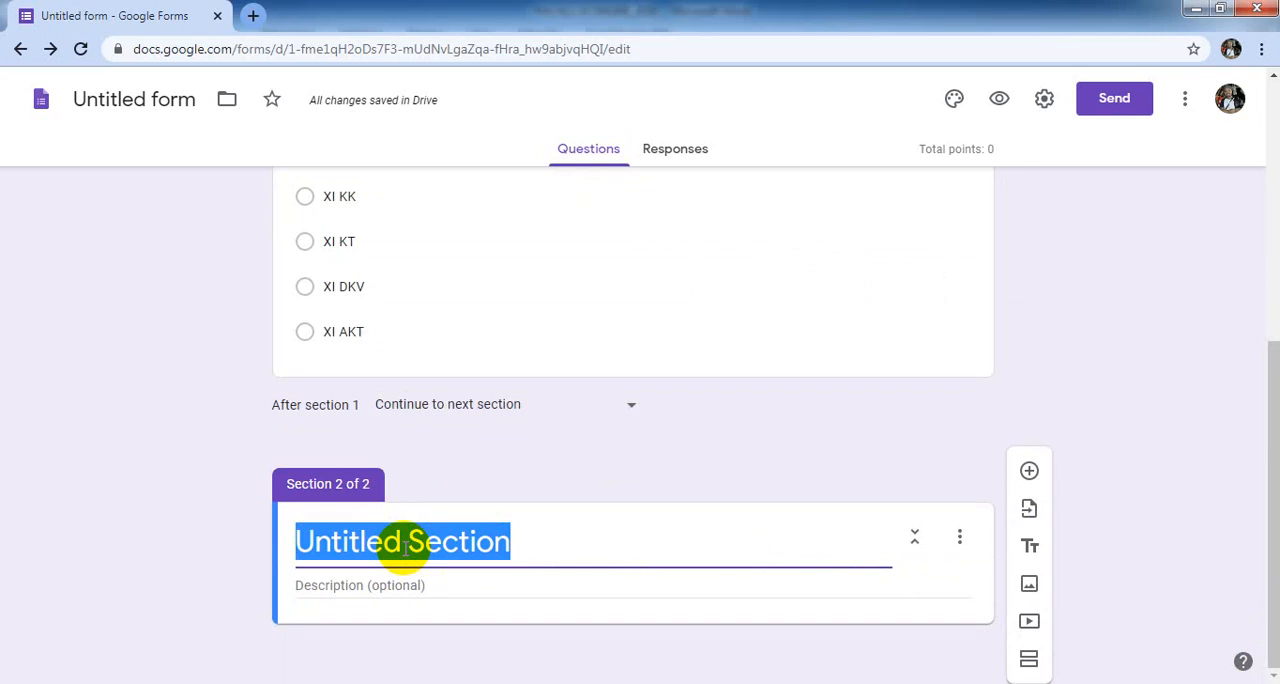
text(Pil)
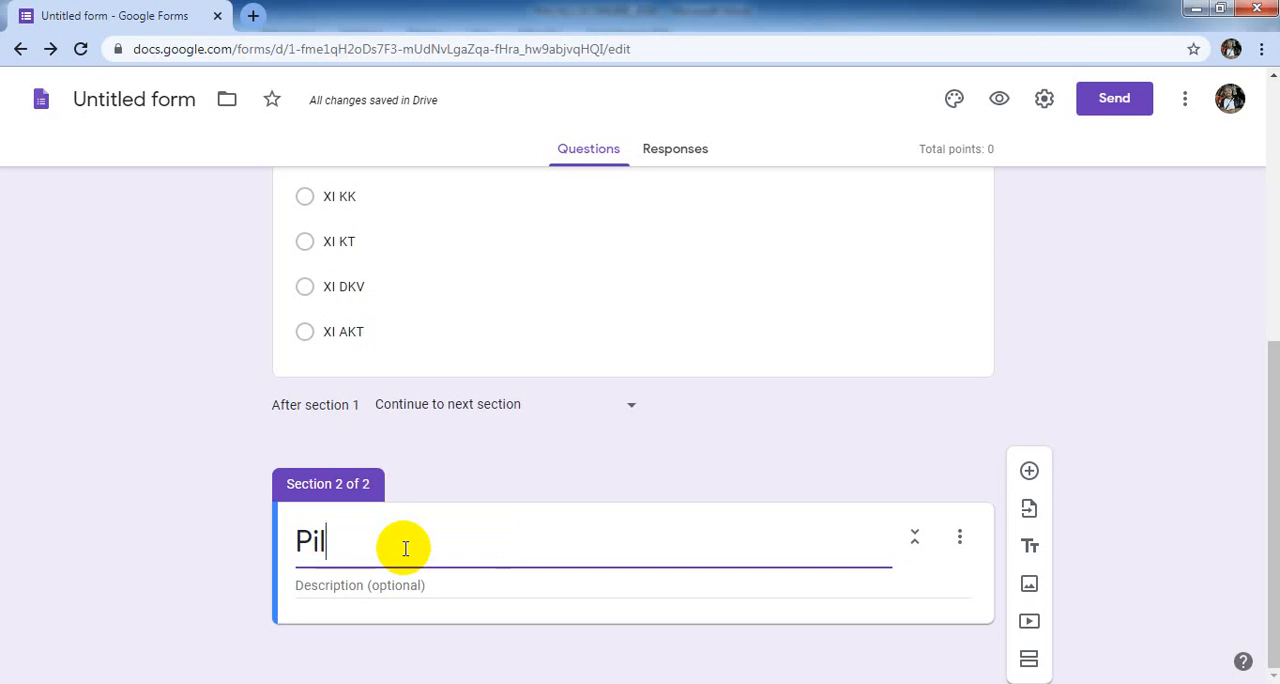
text(ihan )
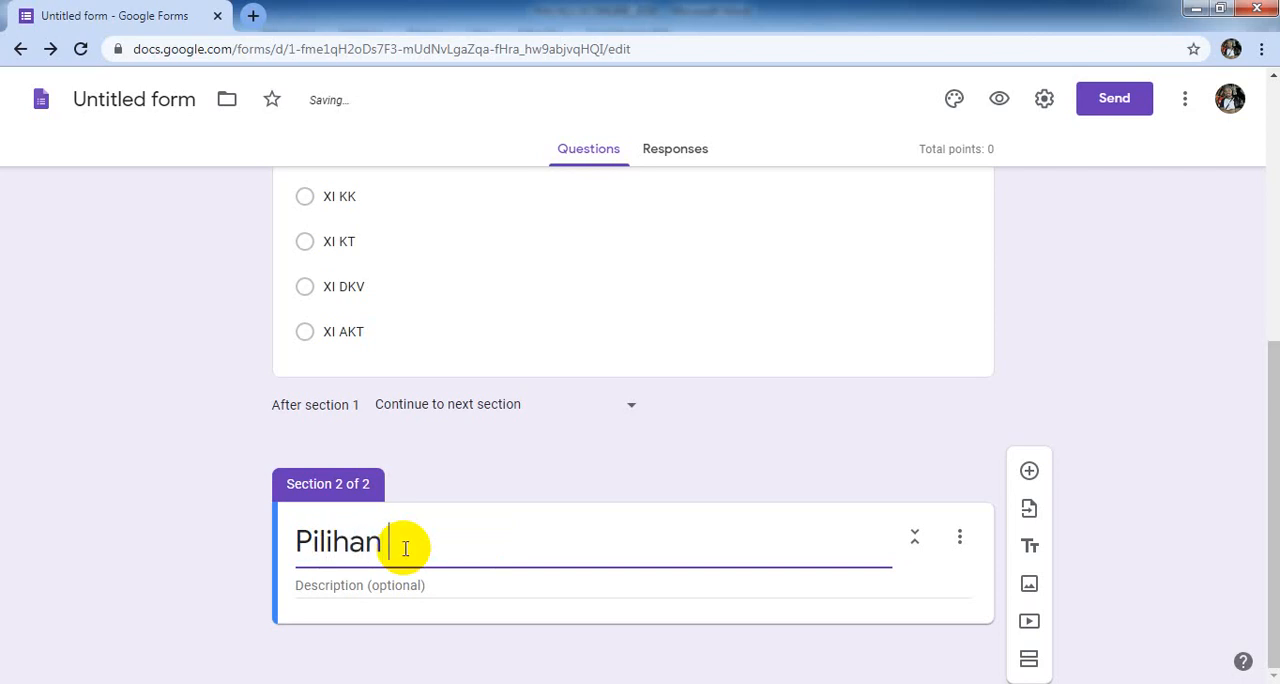
text(Ganda)
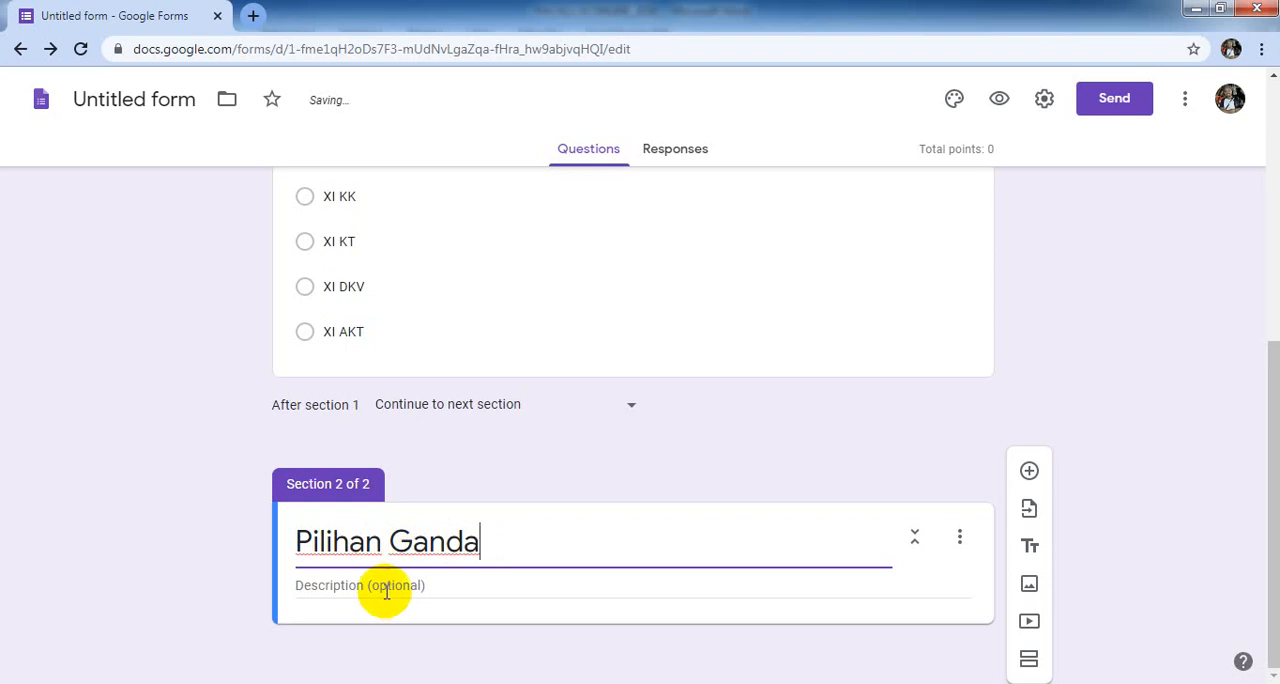
- Enter "40 soal" as the description of the "Pilihan Ganda" section
click(383, 589)
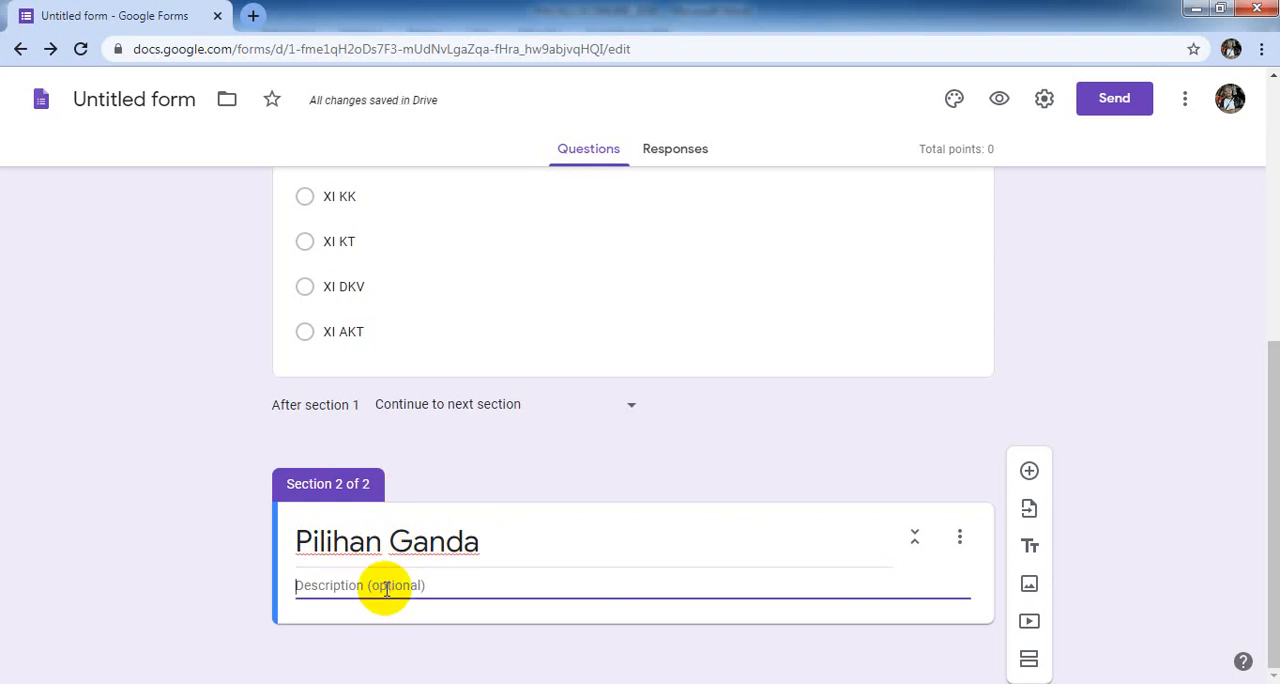
text(40)
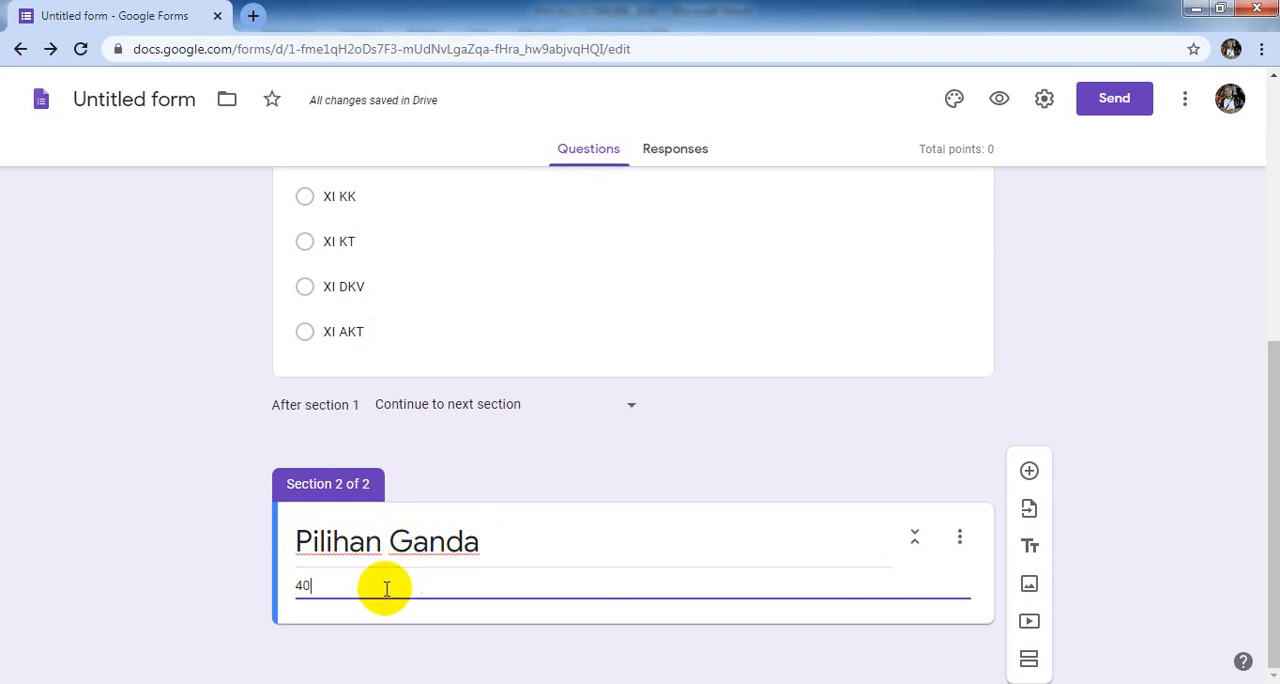
text( s0a)
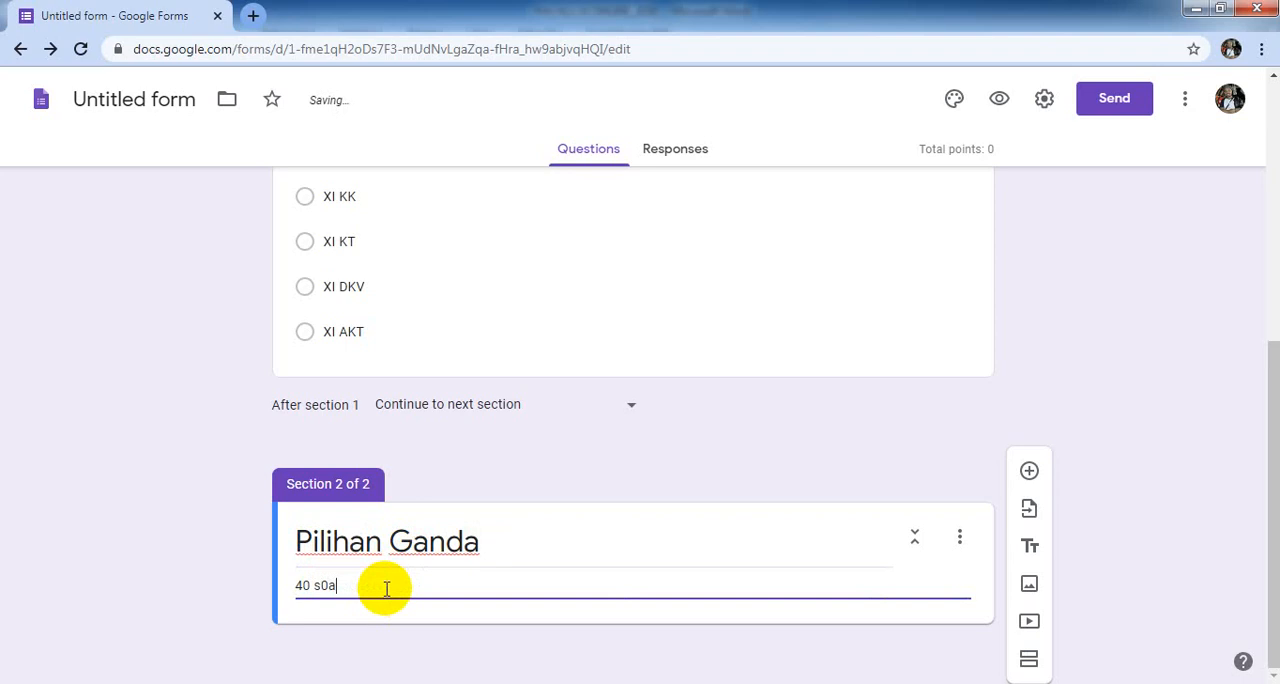
text(l)
click(327, 586)
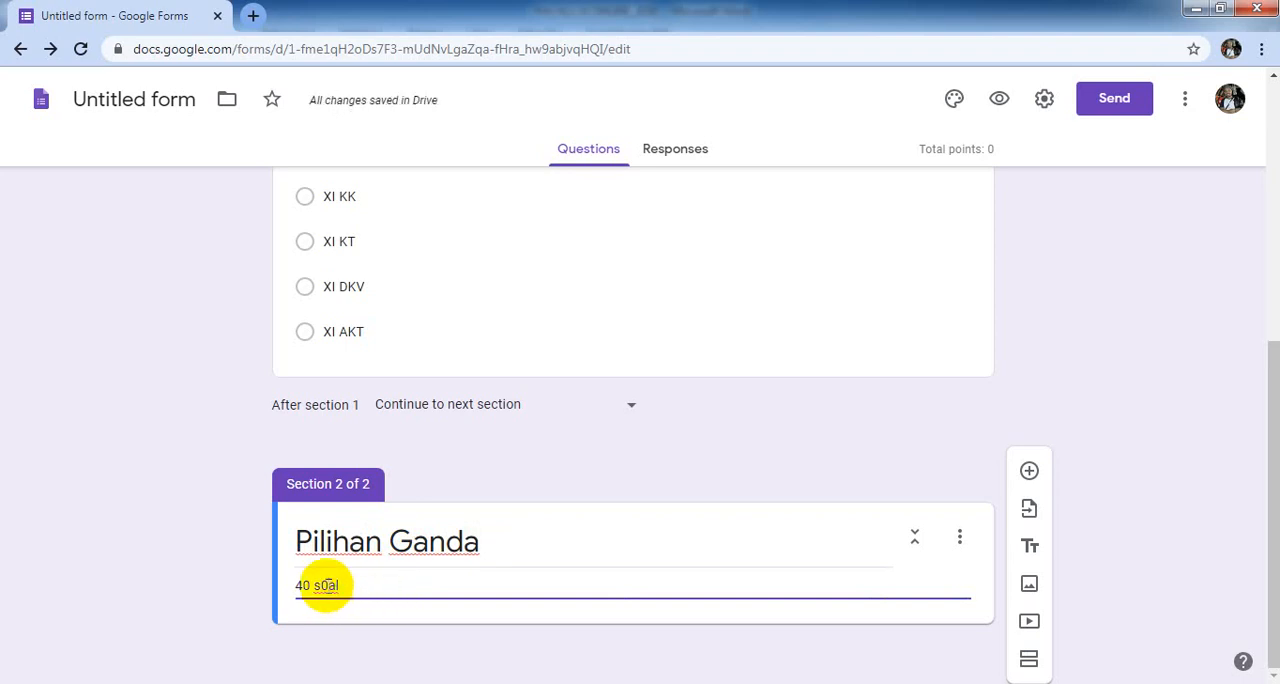
key(BackSpace)
text(o)
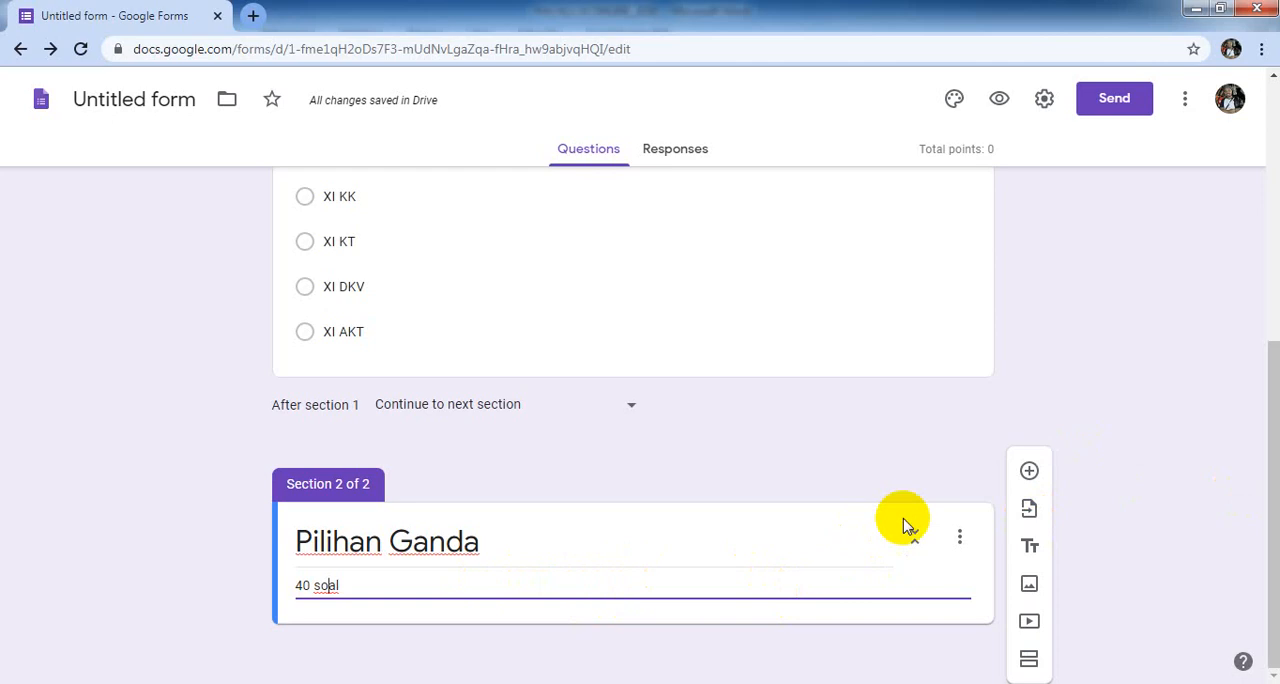
- Add a blank question to the "Pilihan Ganda" section and switch to the Word document PAS KLS XI ONLINE_2020
click(1030, 471)
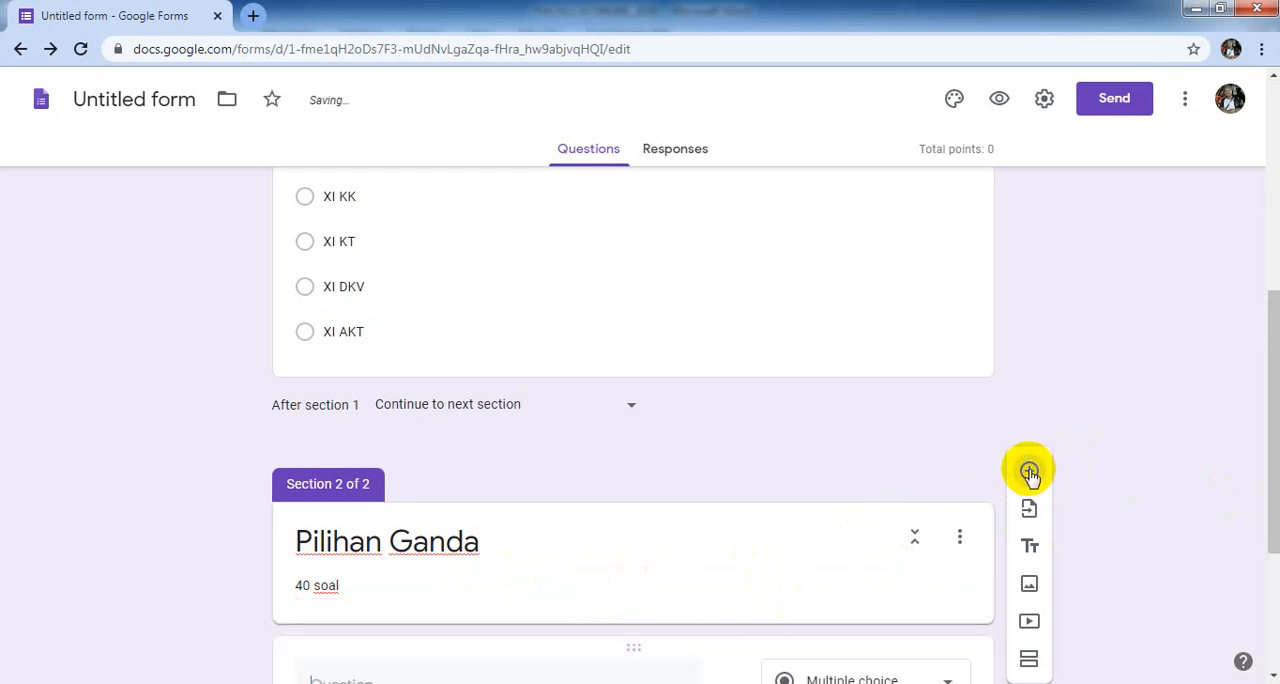
click(1274, 650)
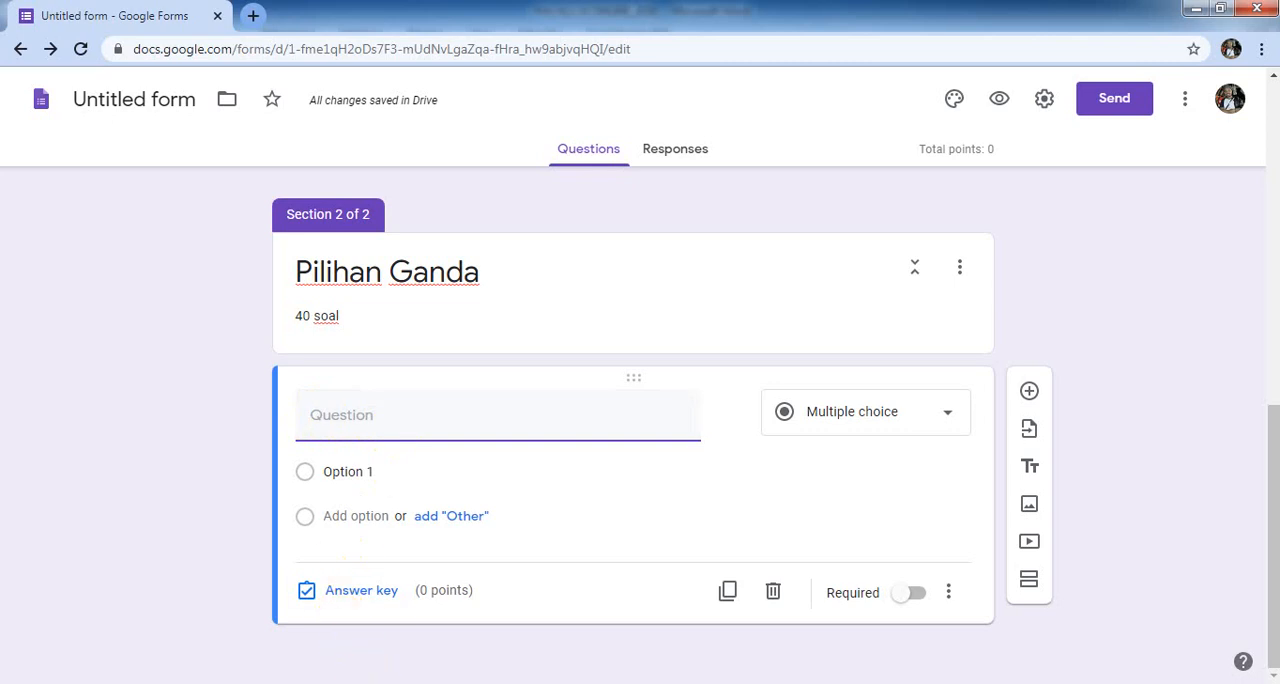
click(364, 683)
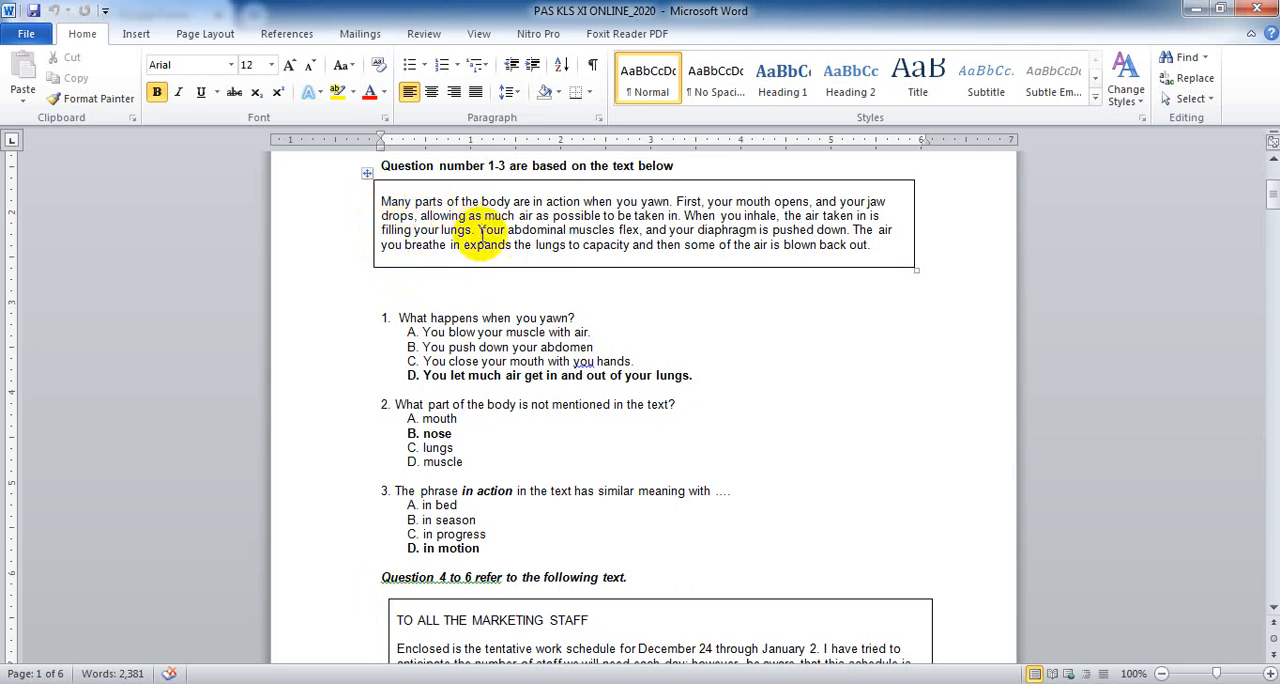
- Copy the boxed passage starting "Many parts of the body are in action when you yawn" from Word into the blank Google Forms question's title
click(1272, 607)
click(1273, 608)
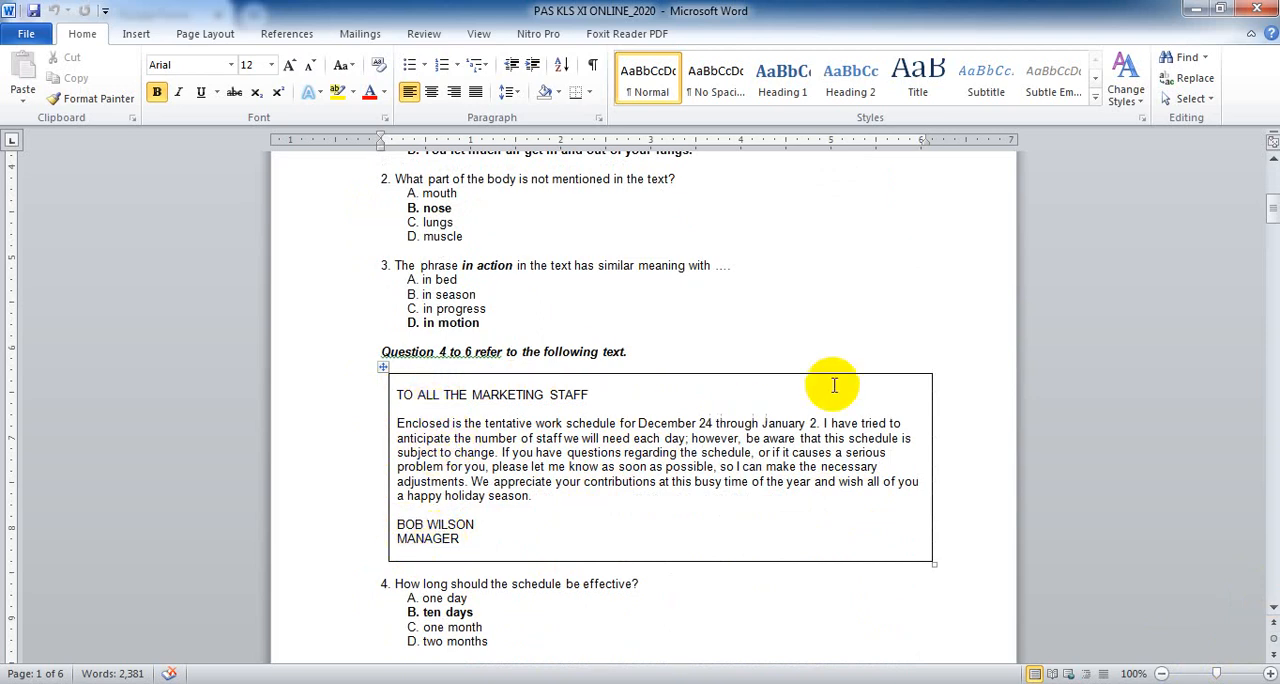
click(1273, 161)
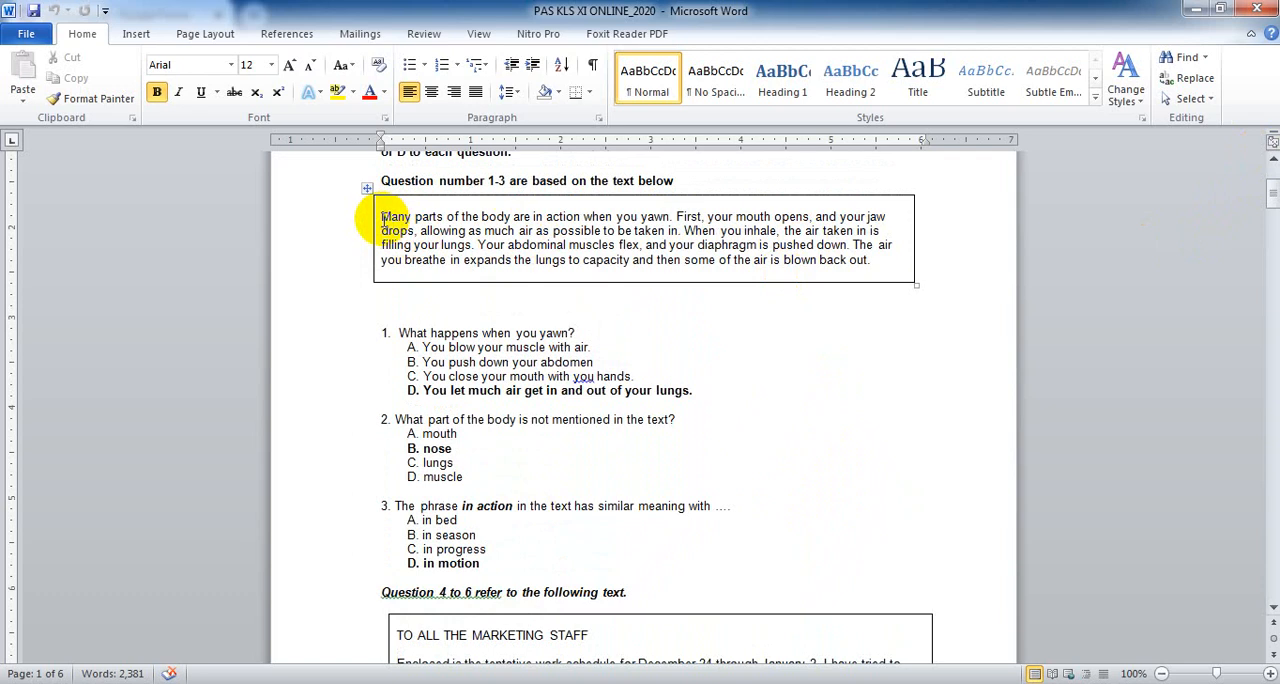
drag(381, 216, 871, 277)
key(ctrl+c)
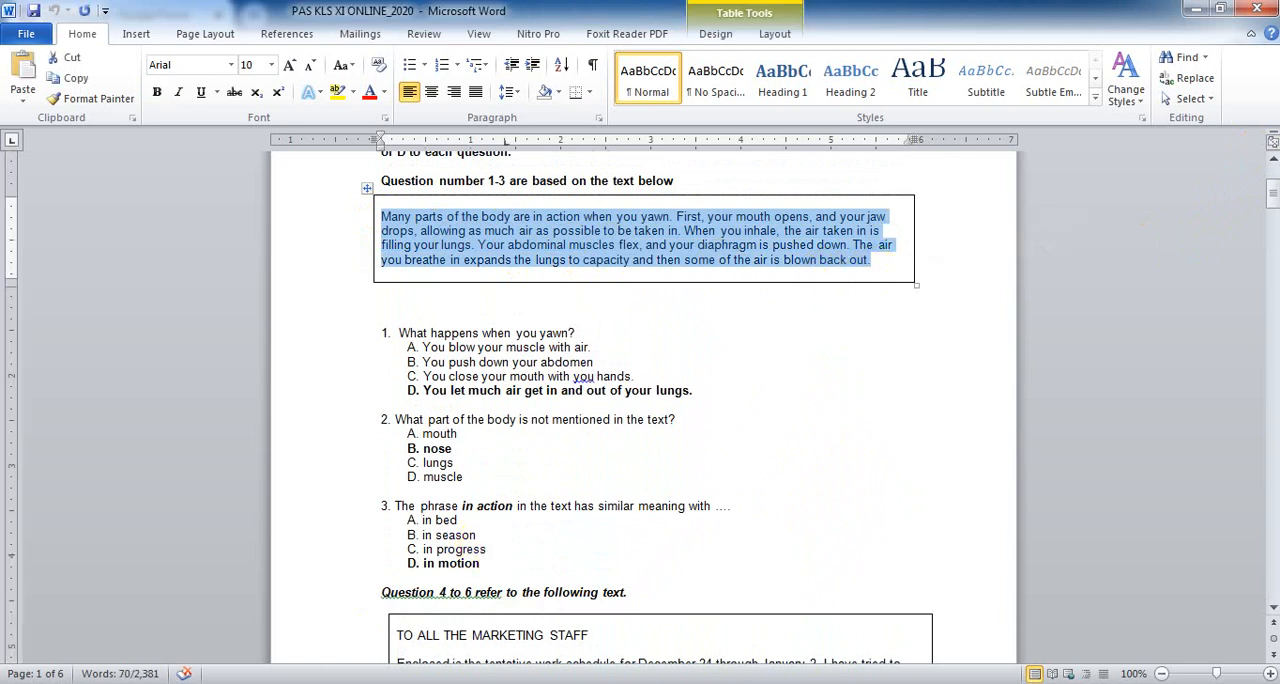
key(alt+Tab)
click(322, 421)
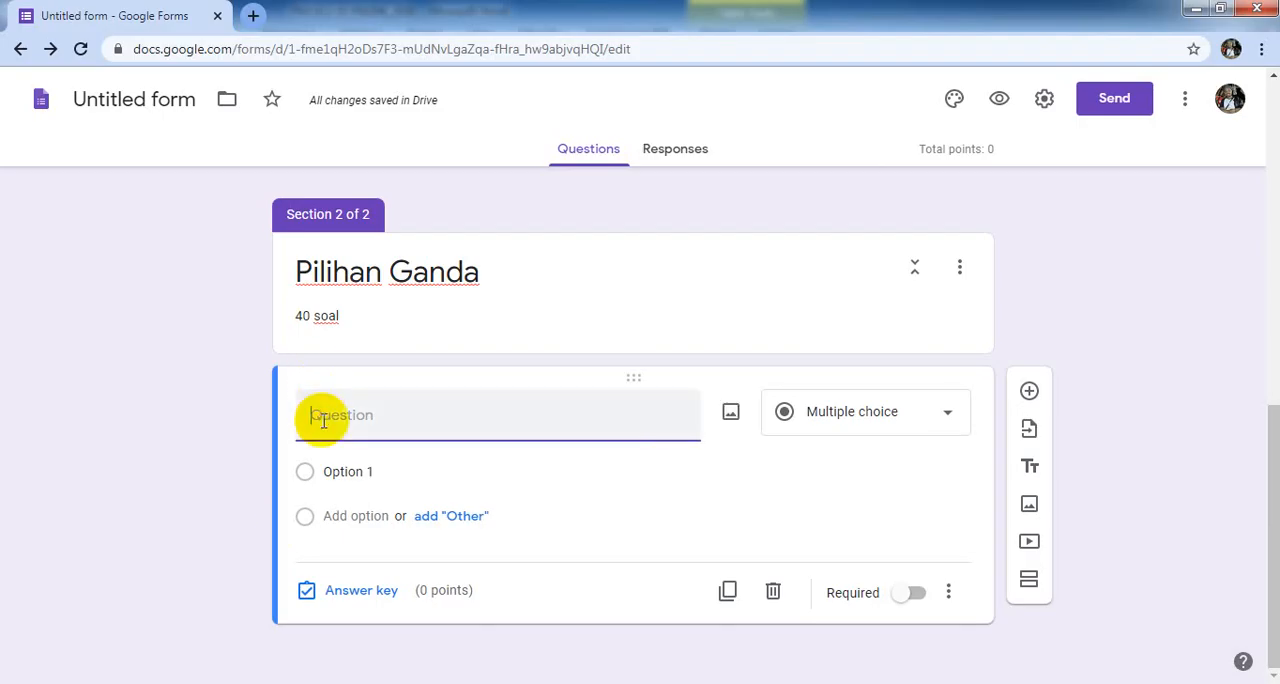
key(ctrl+v)
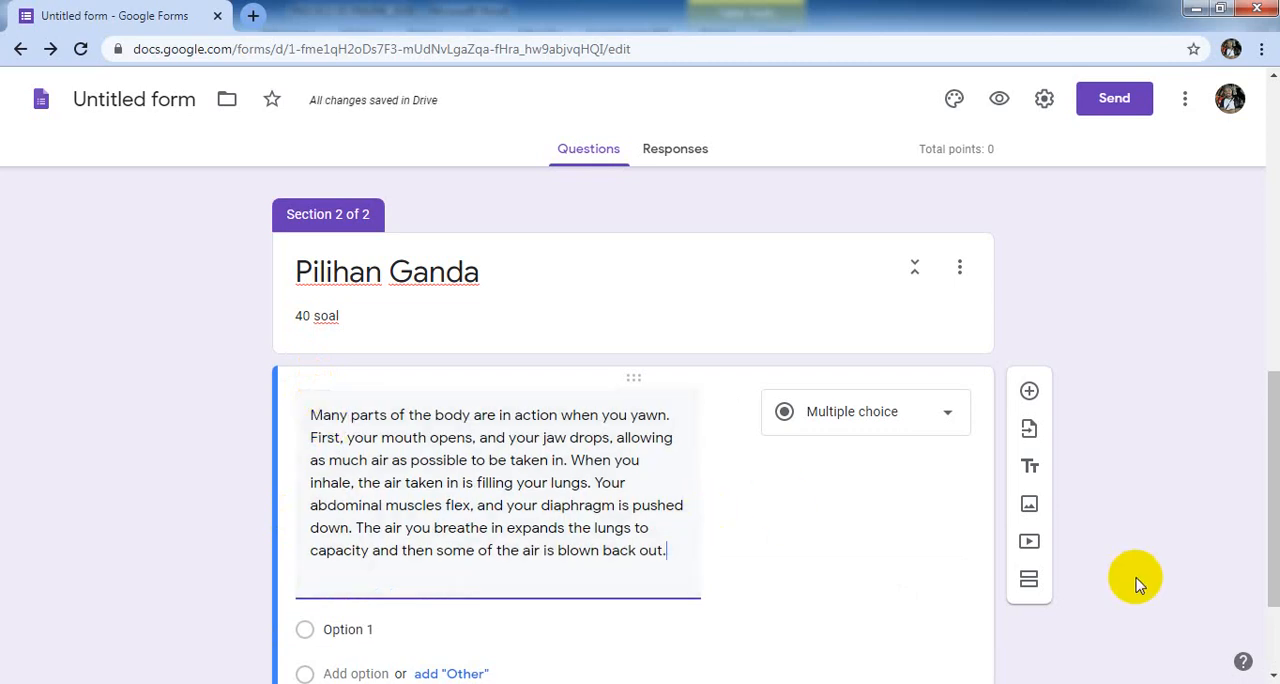
- Show a description for the passage question and fill it with "1. What happens when you yawn?" copied from the Word document
scroll(1268, 676, down, 2)
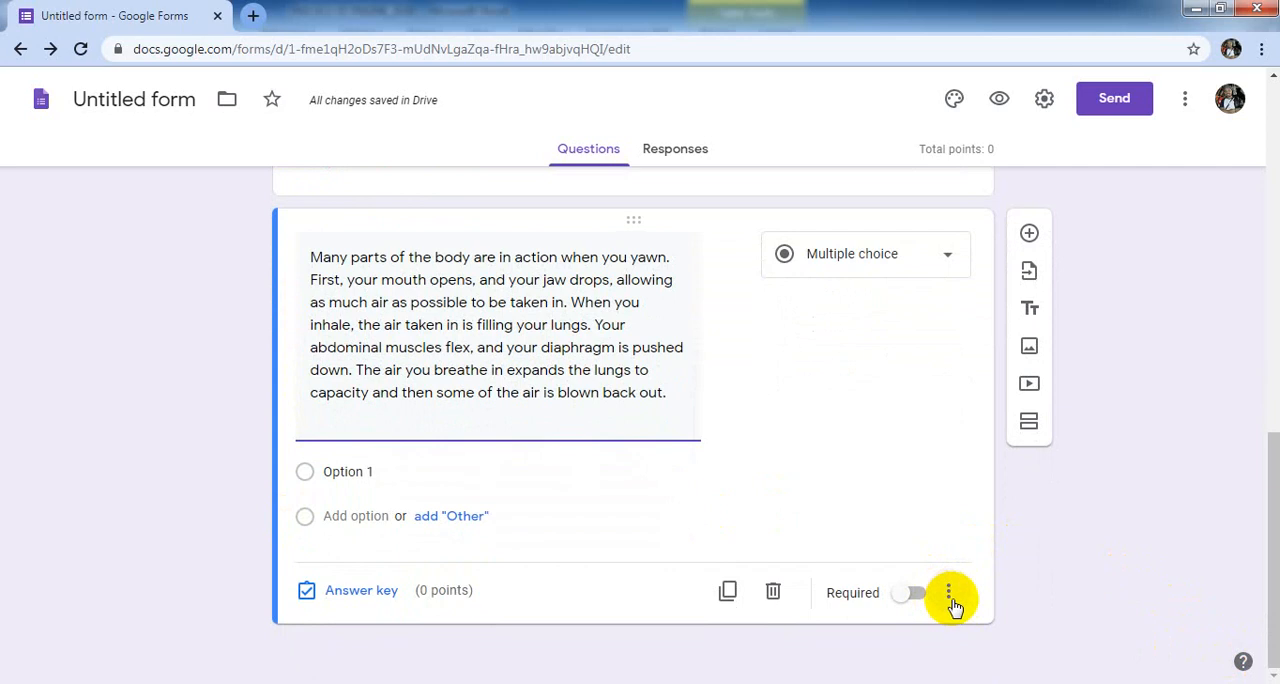
click(949, 594)
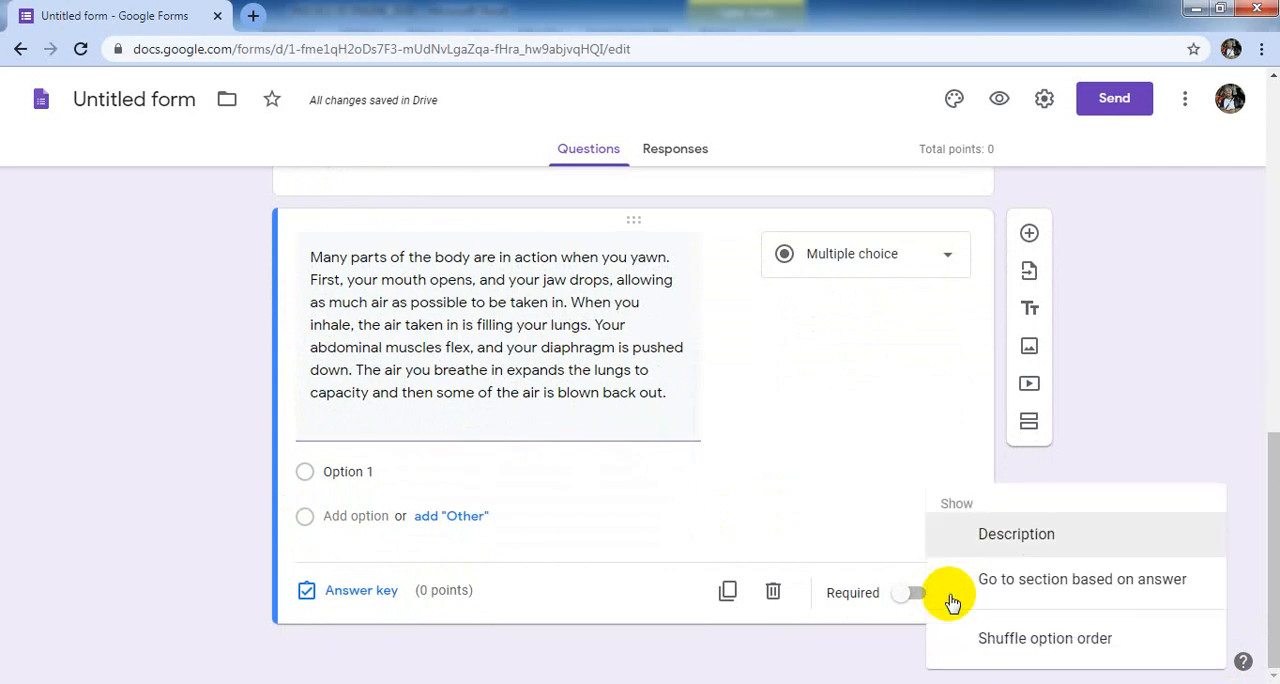
click(1004, 540)
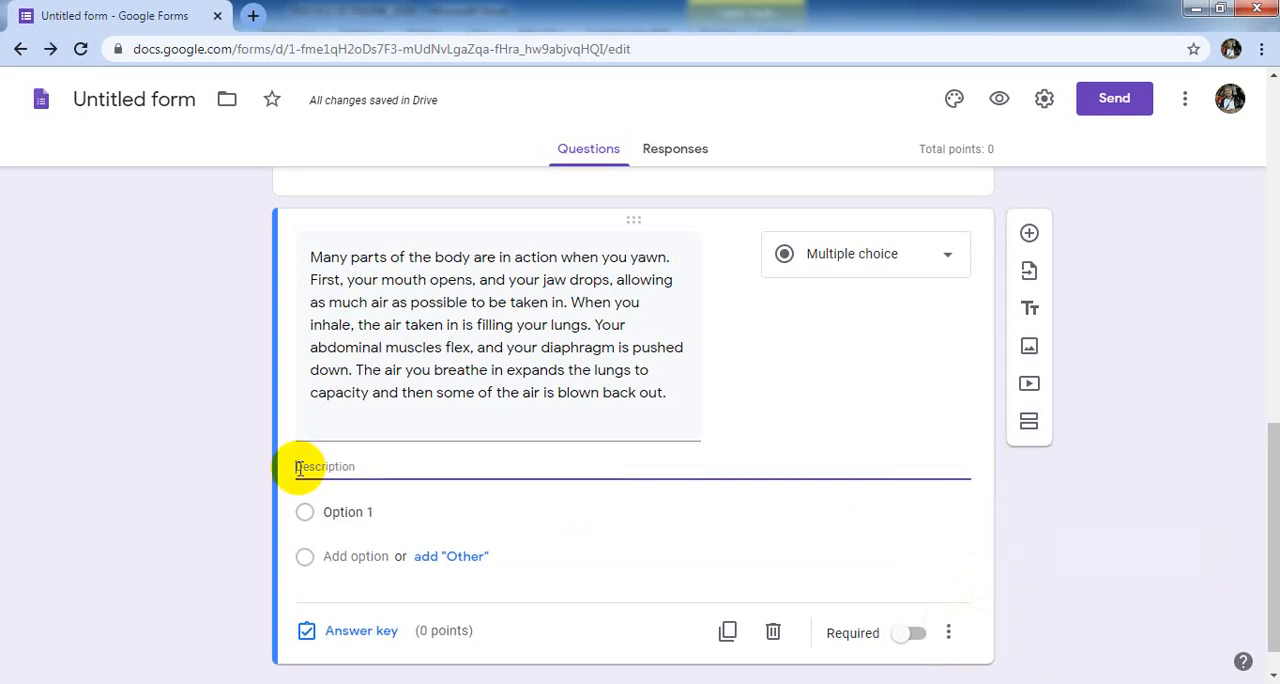
click(322, 683)
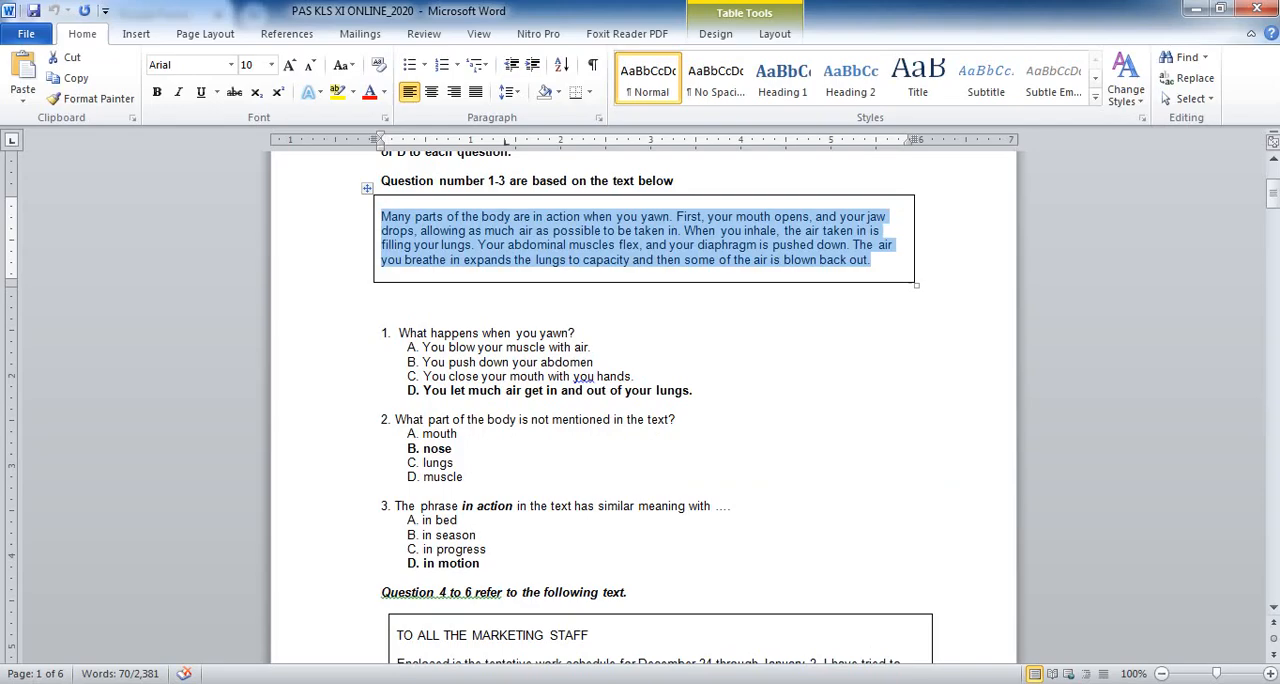
click(562, 333)
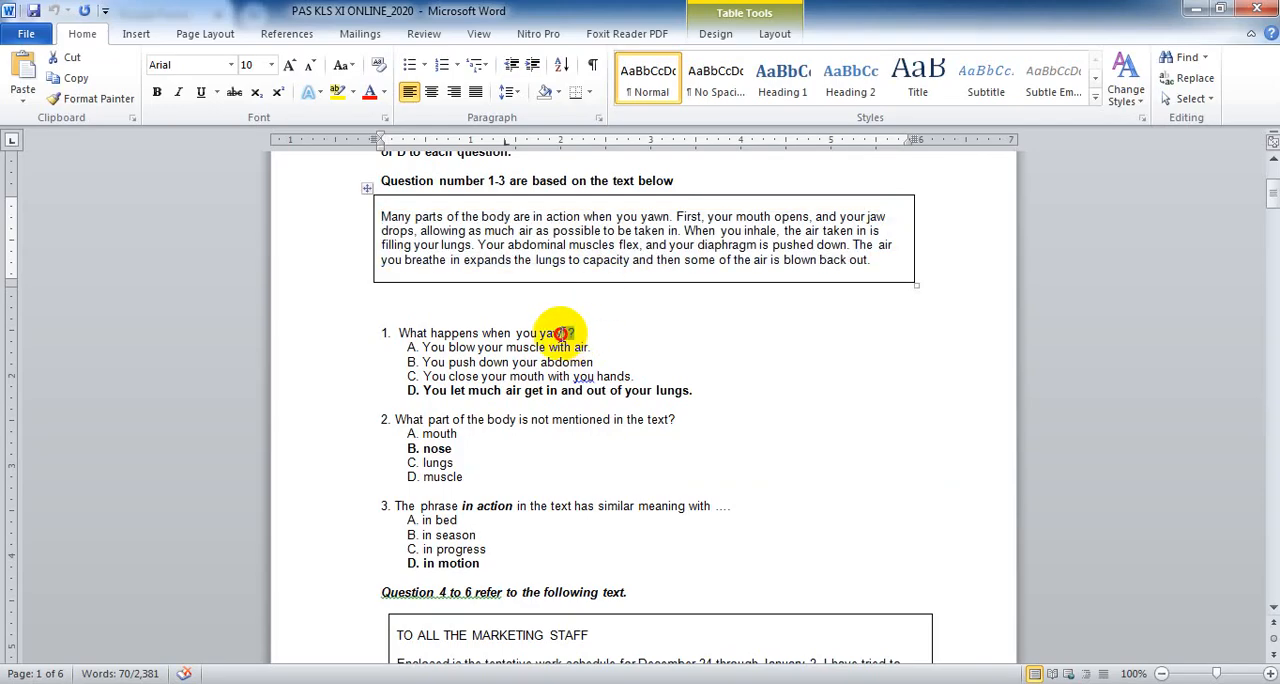
drag(562, 333, 378, 342)
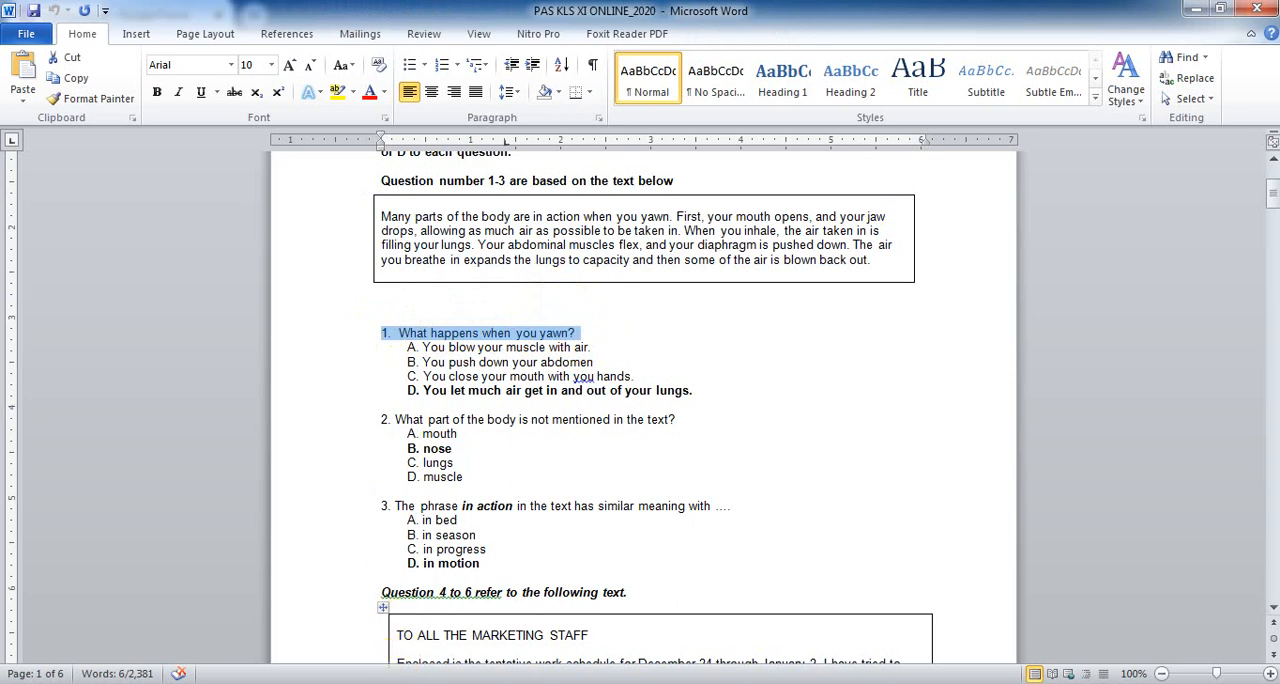
key(alt+Tab)
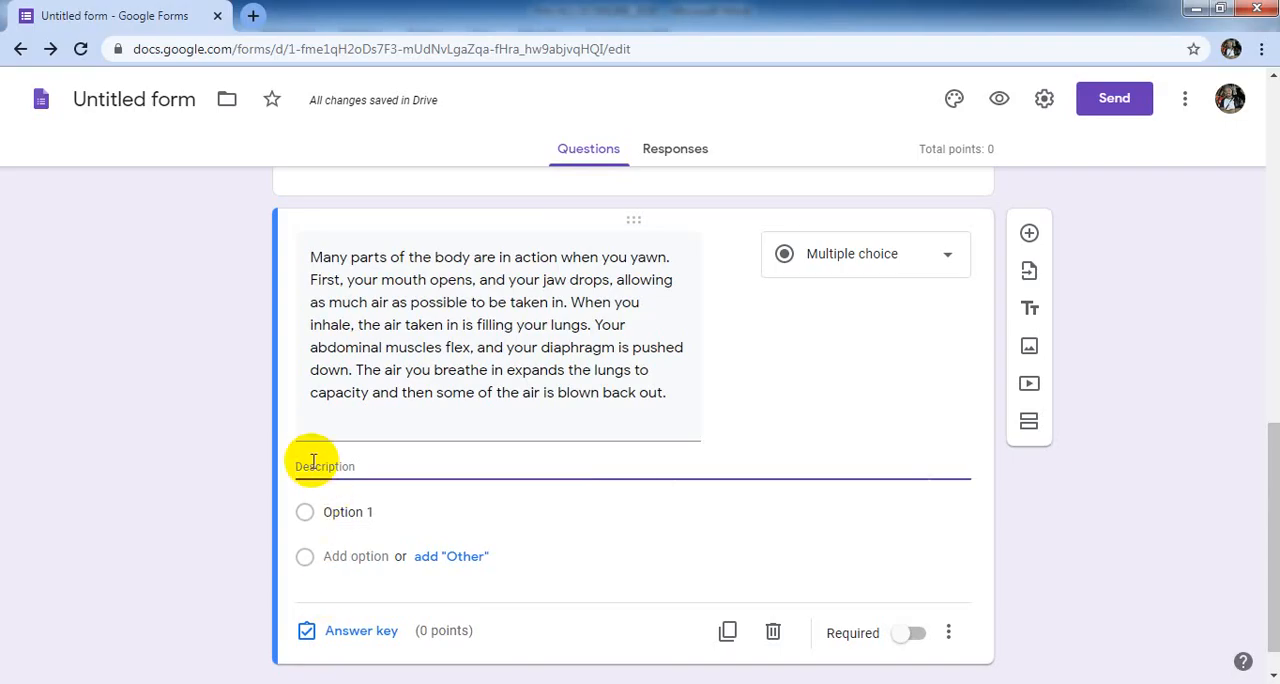
text(1. What happens when you yawn?)
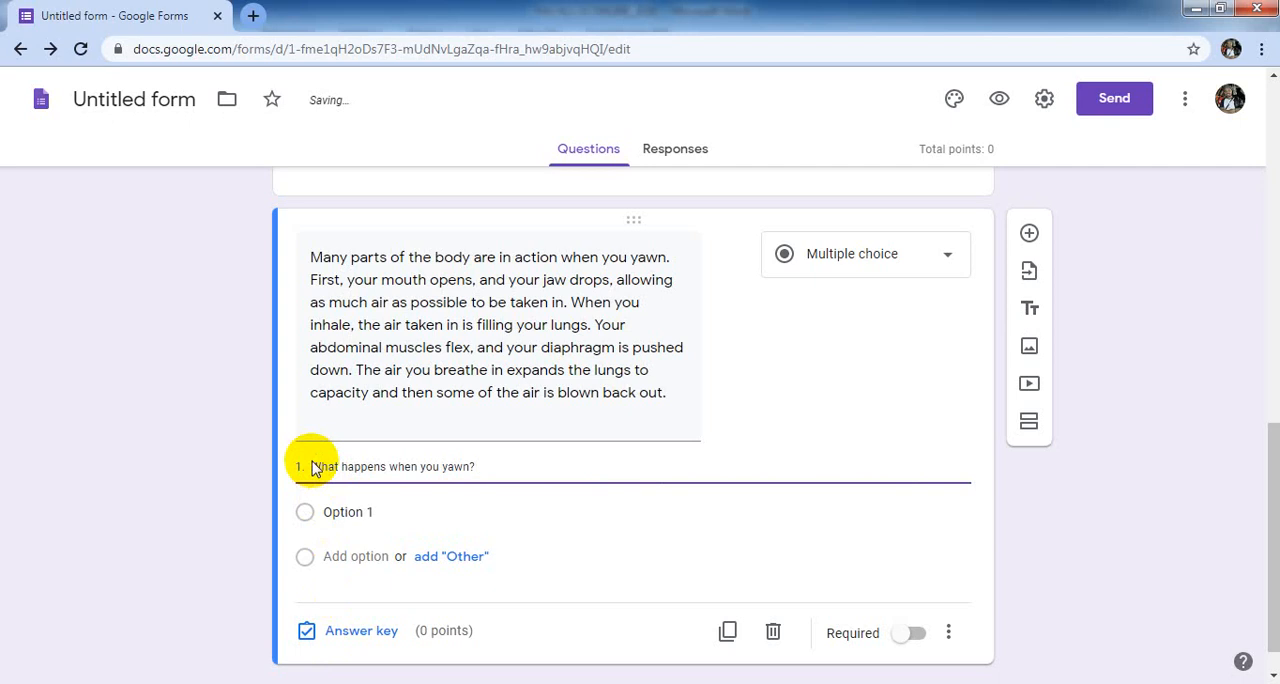
- Replace "Option 1" with the four answer choices A to D of question 1, copied together from the Word document
click(328, 516)
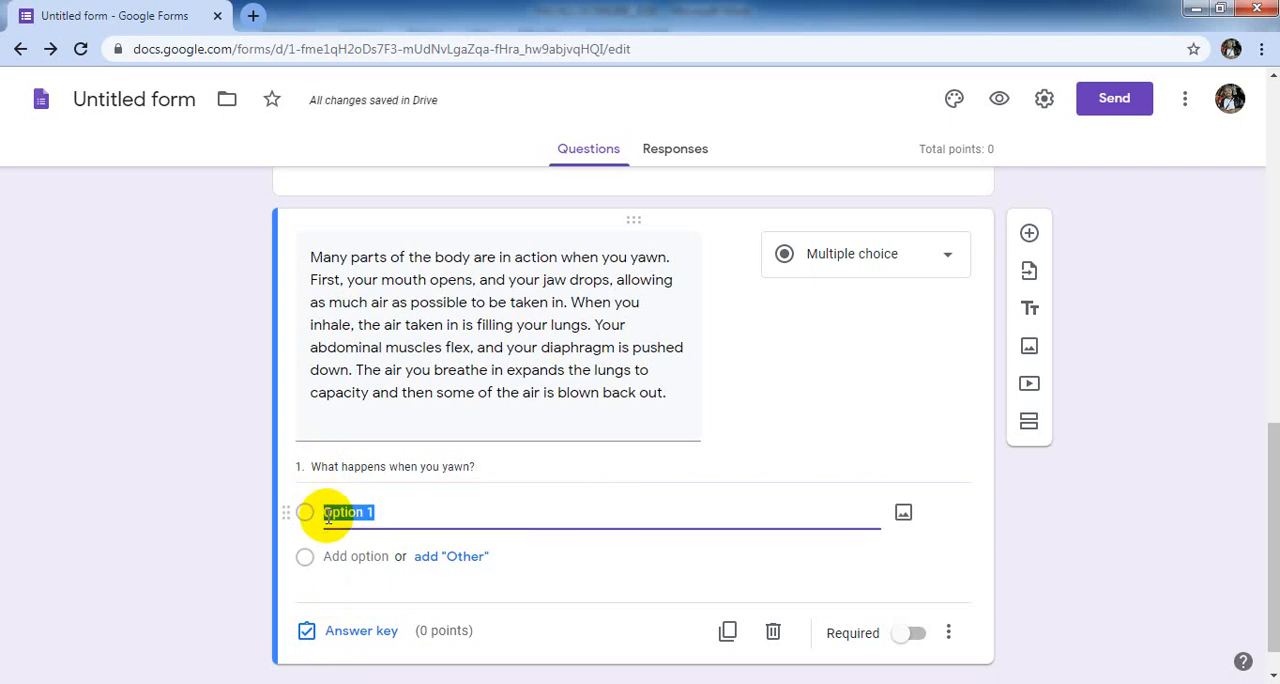
click(374, 683)
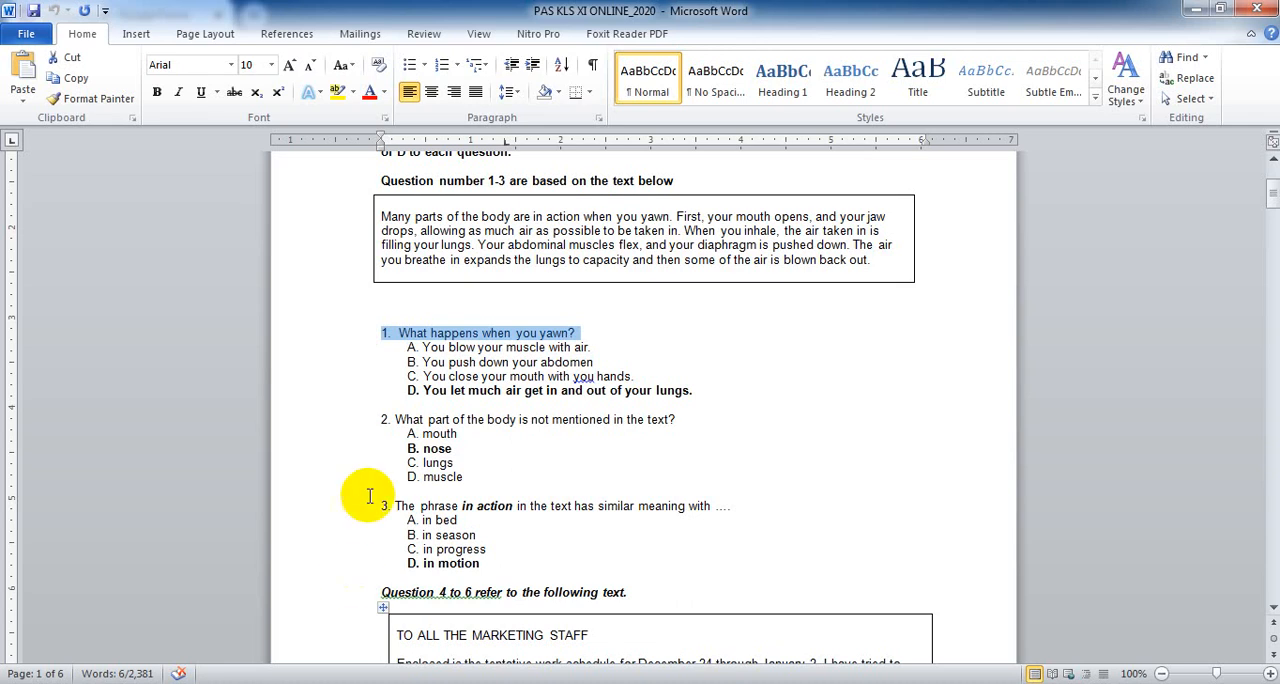
click(407, 350)
drag(407, 350, 710, 400)
key(ctrl+c)
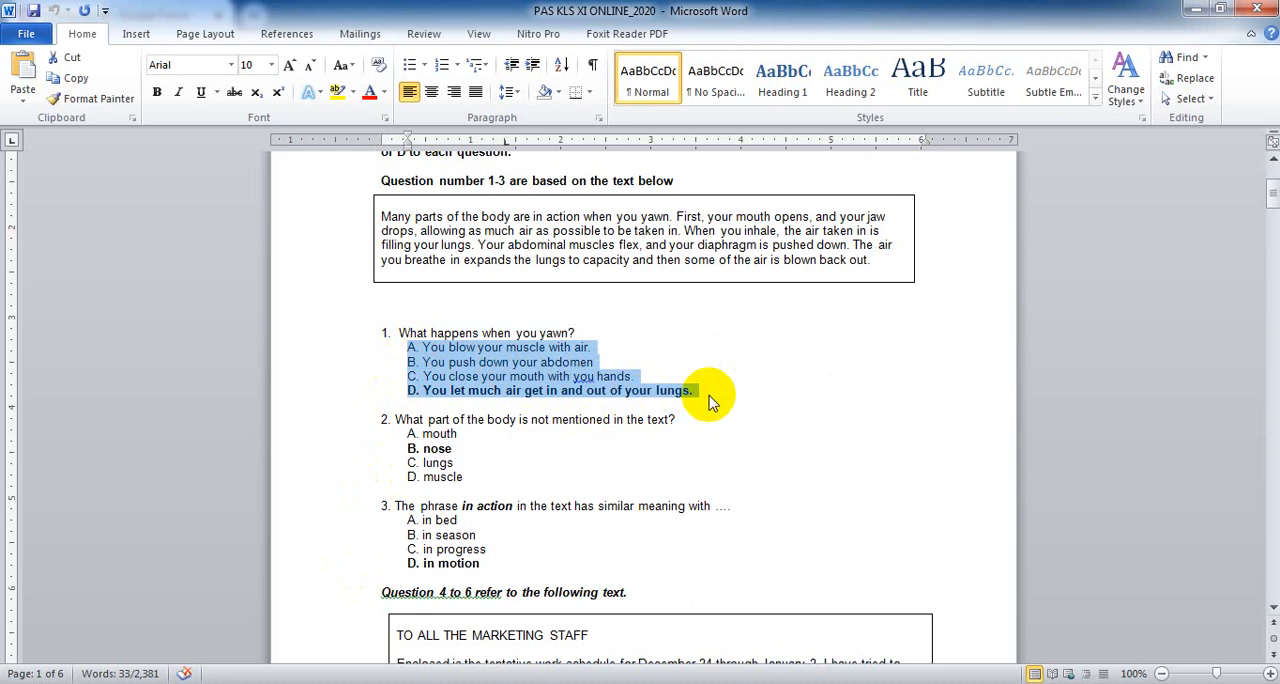
click(271, 682)
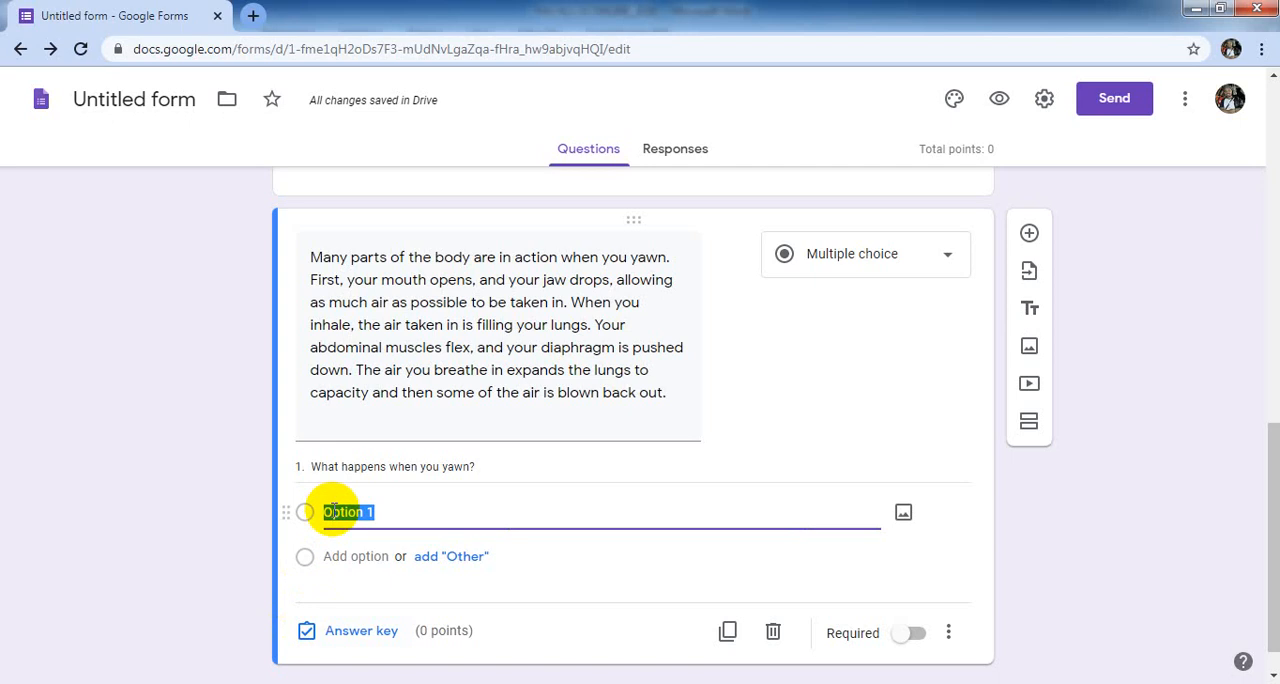
key(ctrl+v)
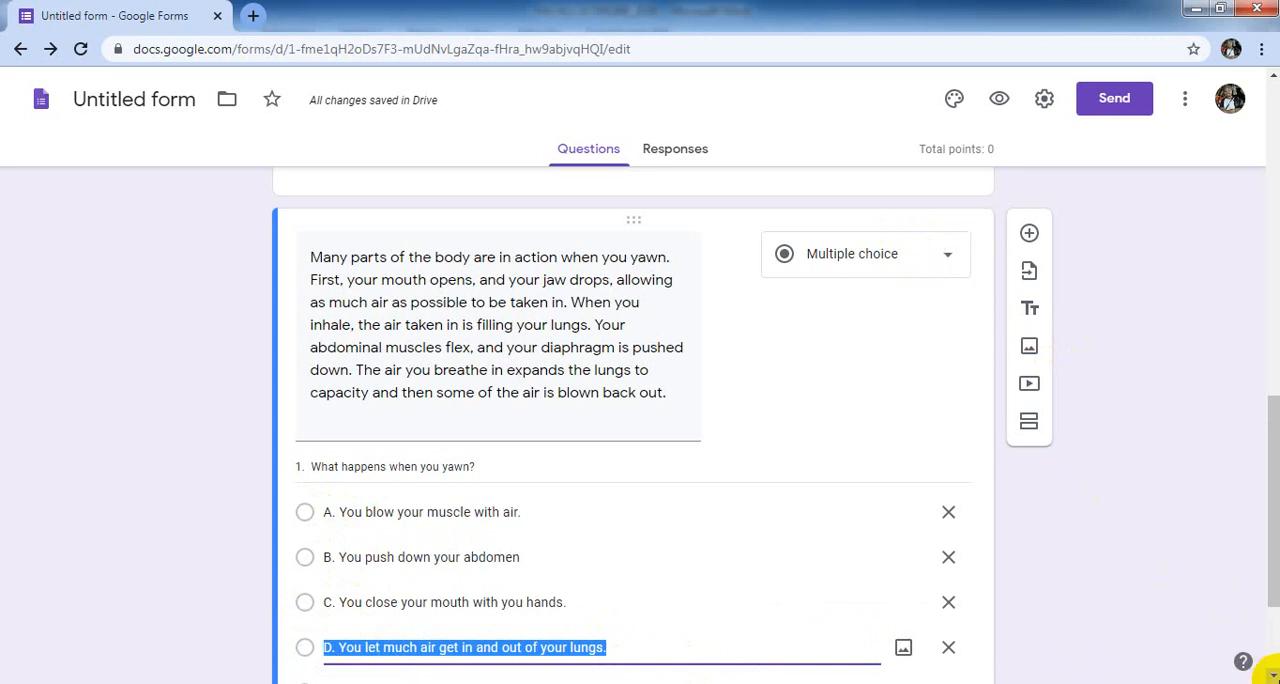
- Set question 1's answer key to 2 points with "D. You let much air get in and out of your lungs." as the correct answer
scroll(1273, 677, down, 3)
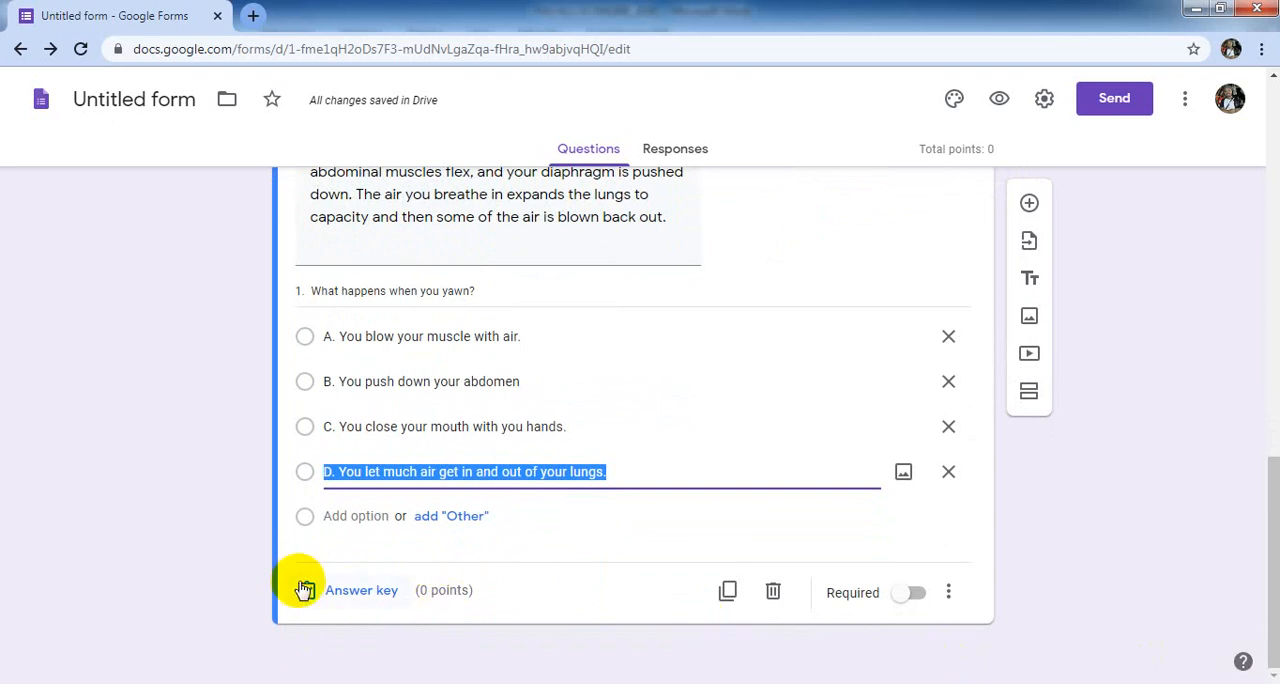
click(305, 477)
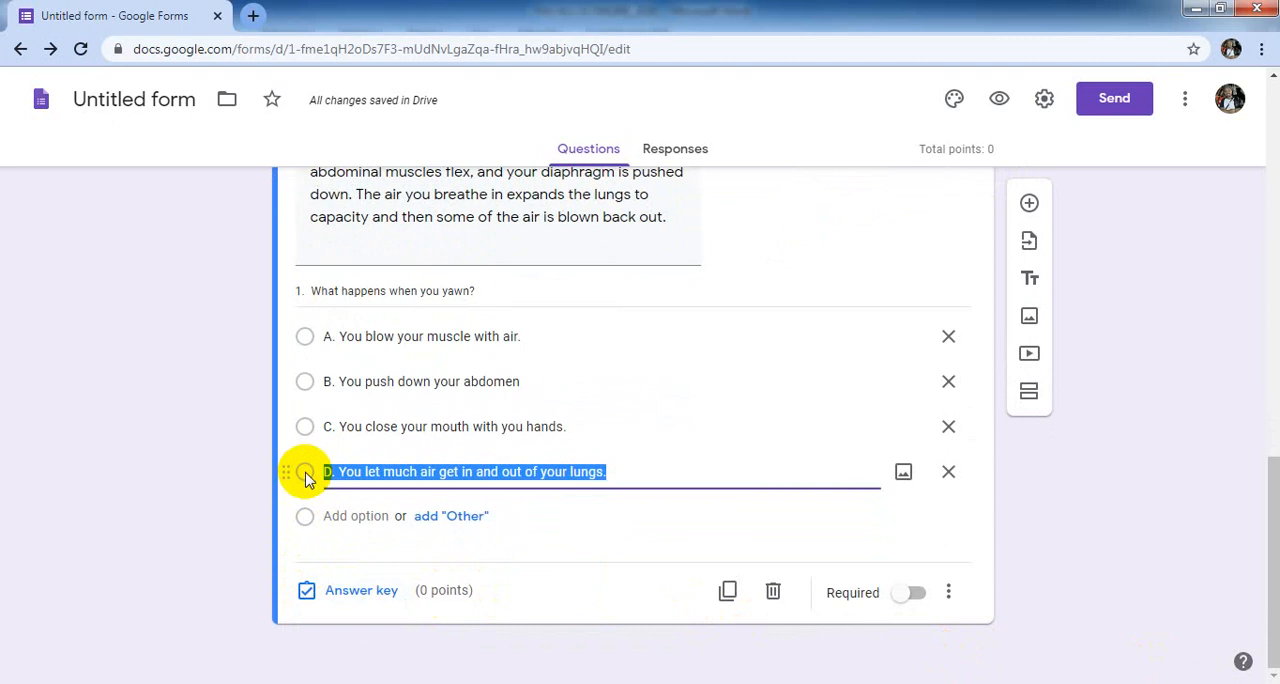
click(306, 590)
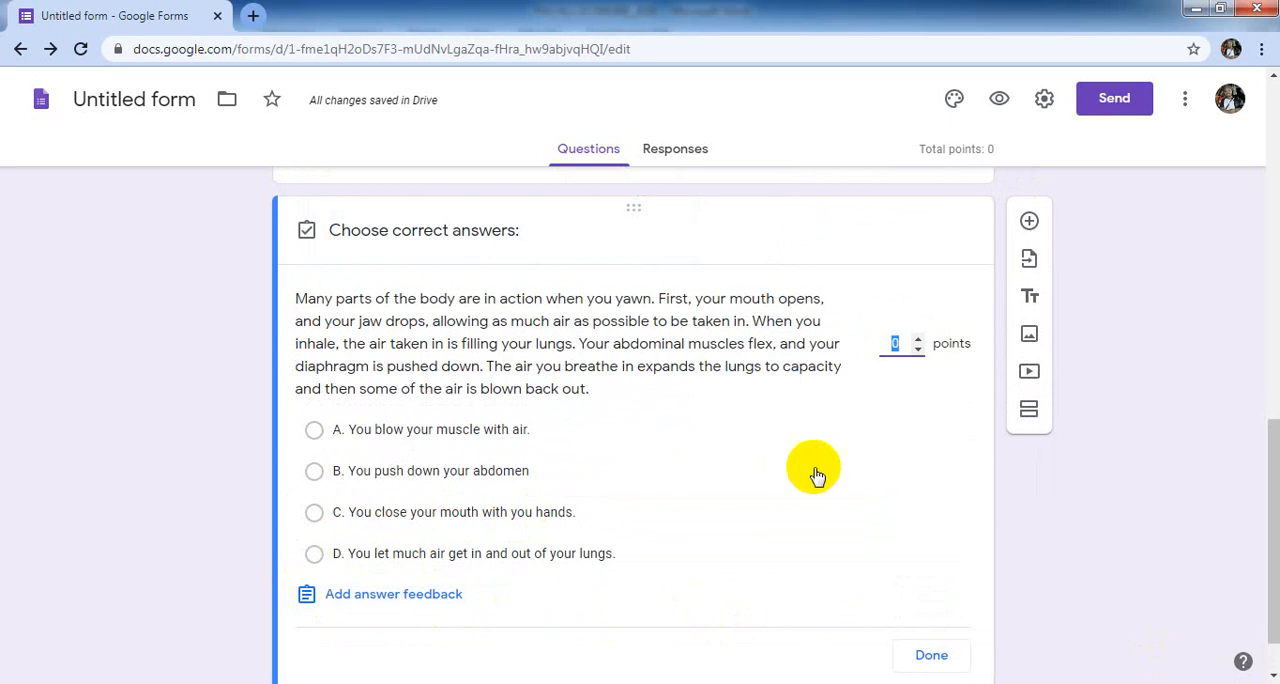
click(918, 343)
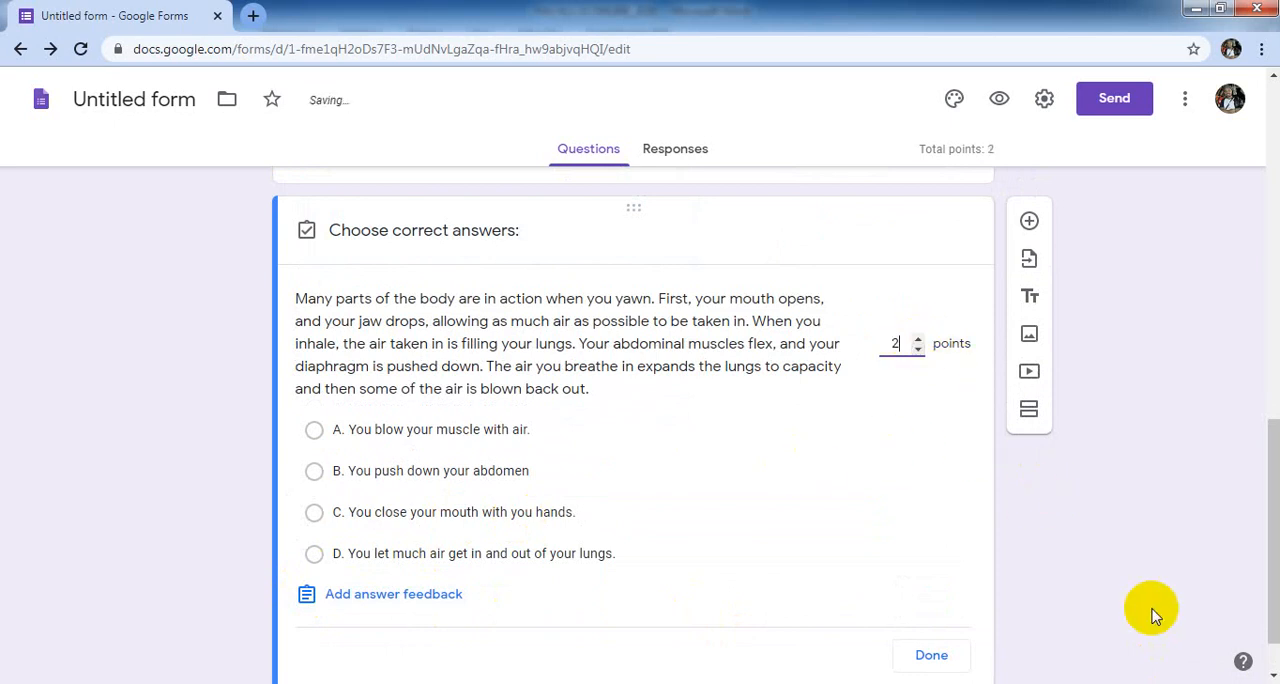
click(1272, 677)
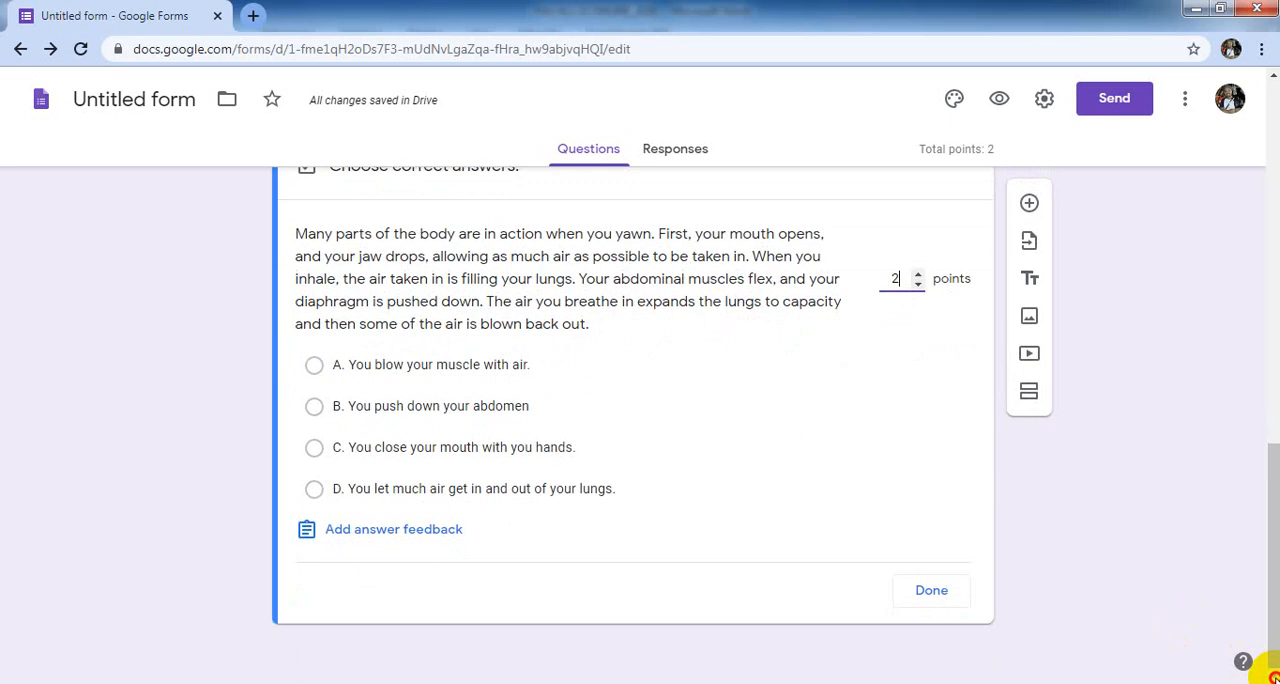
click(314, 491)
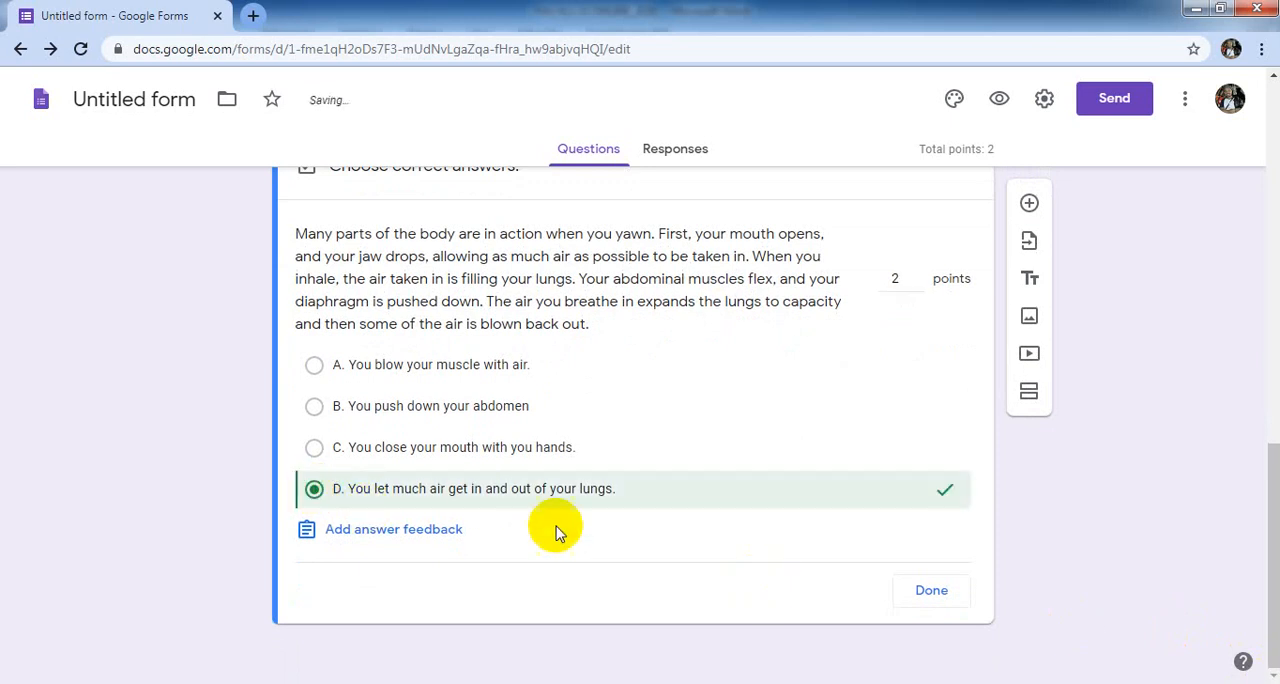
click(929, 592)
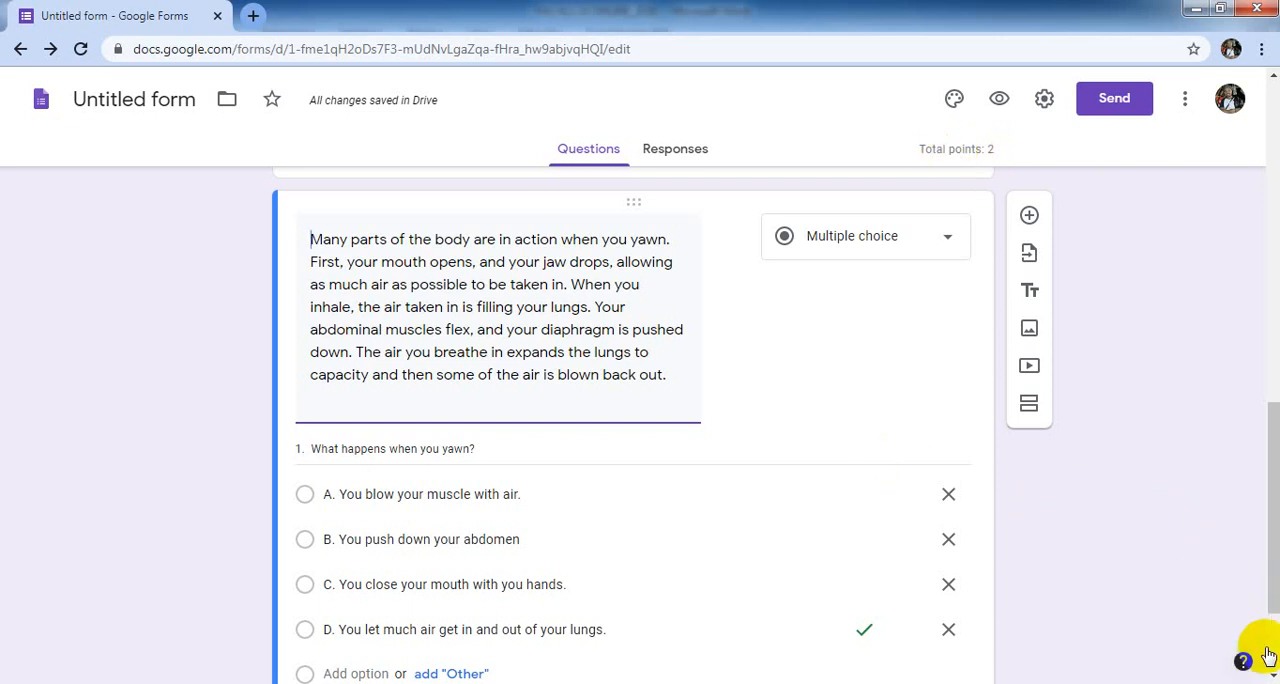
- Add another blank question after question 1 and switch to the Word document PAS KLS XI ONLINE_2020
scroll(1268, 655, down, 1)
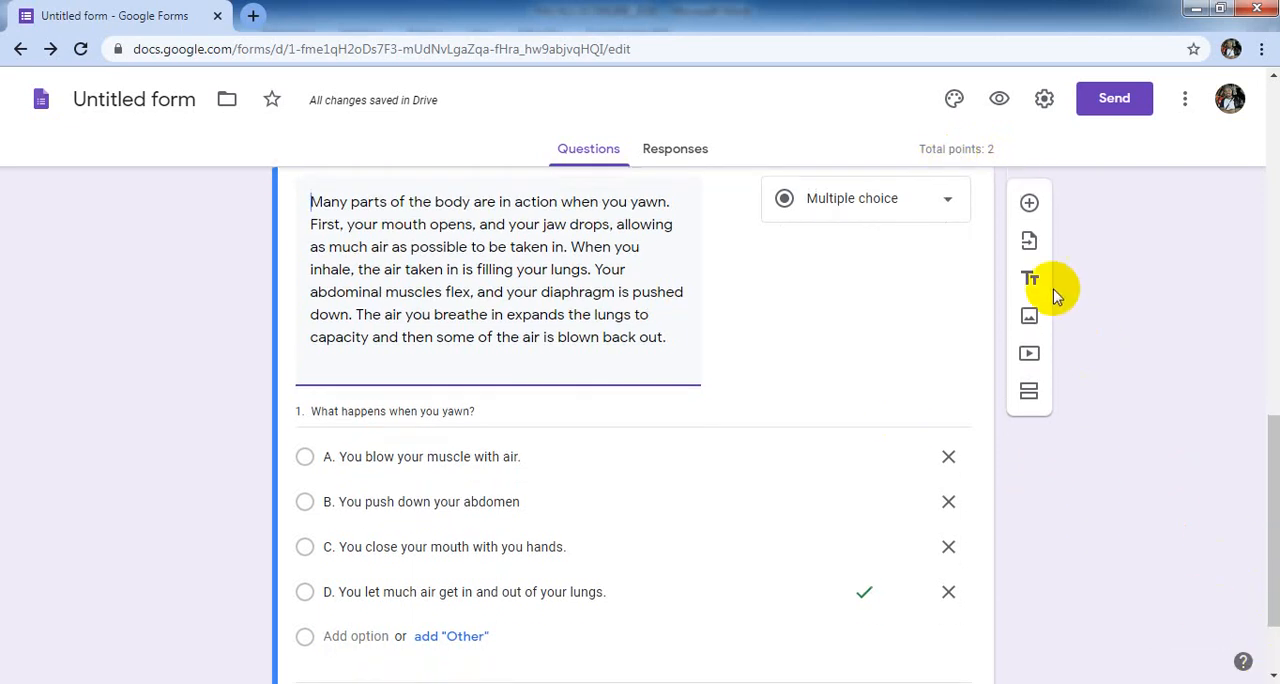
click(1029, 205)
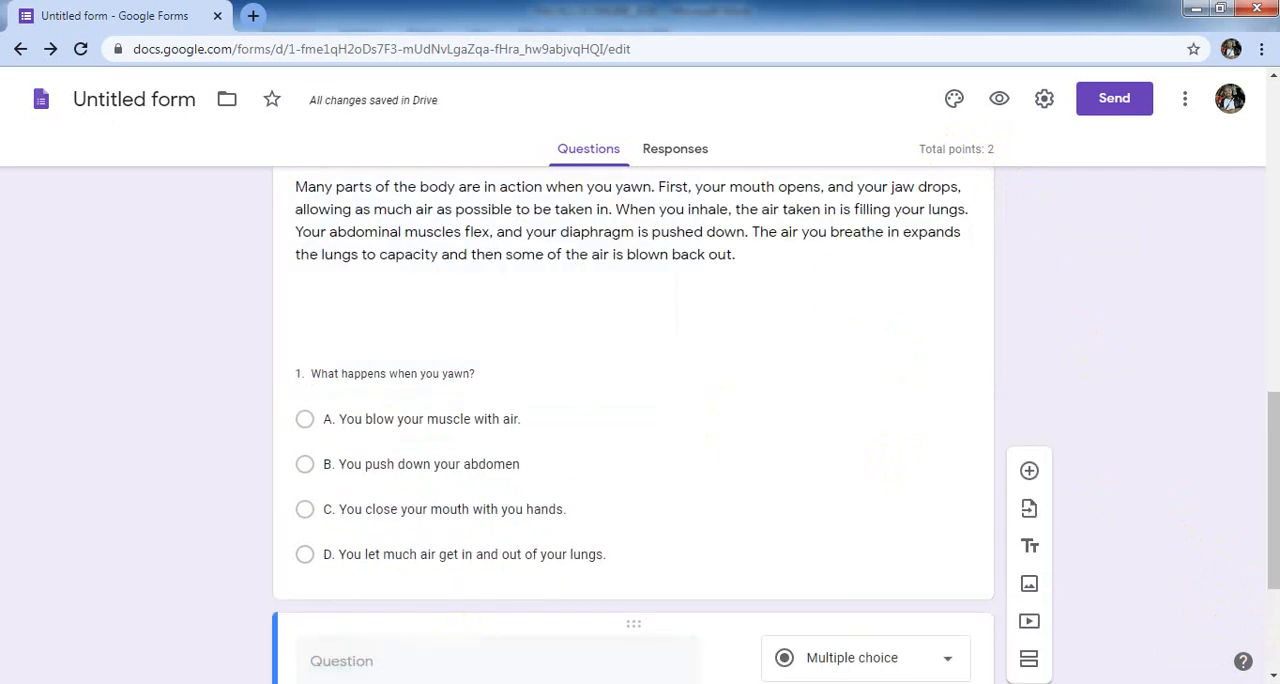
key(alt+Tab)
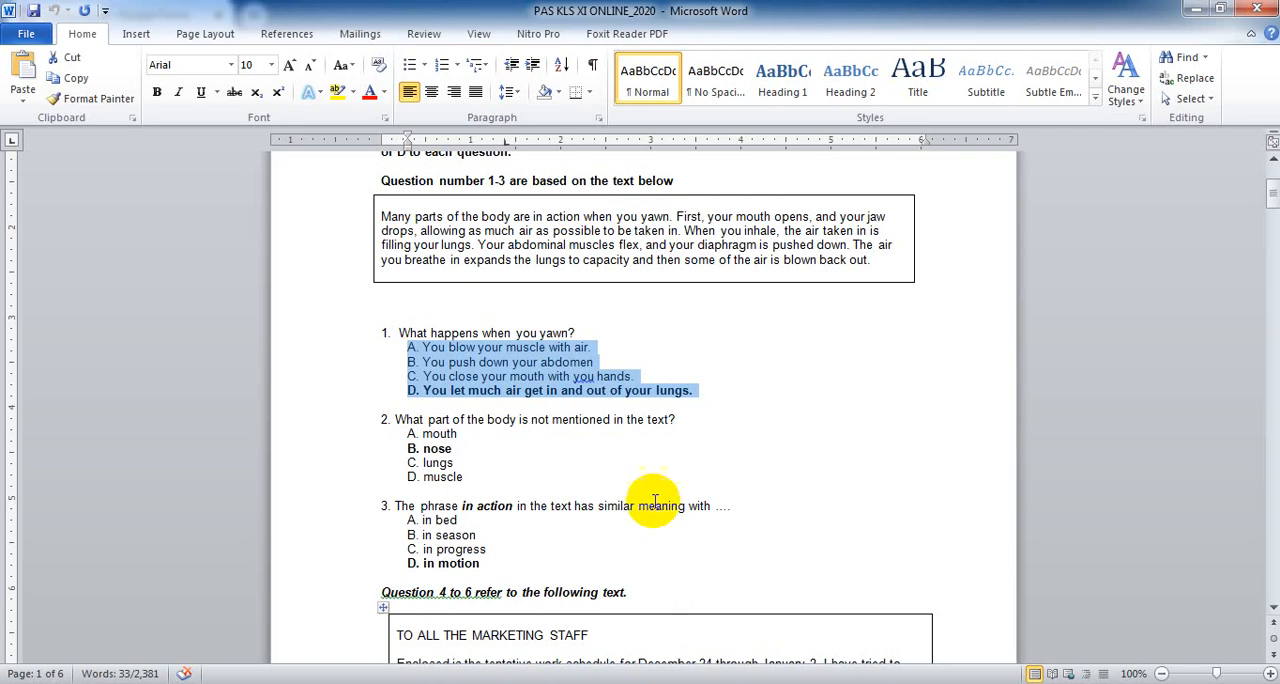
- Capture the boxed relocation announcement for questions 7 to 9 on page 2 with the Snipping Tool
click(1273, 603)
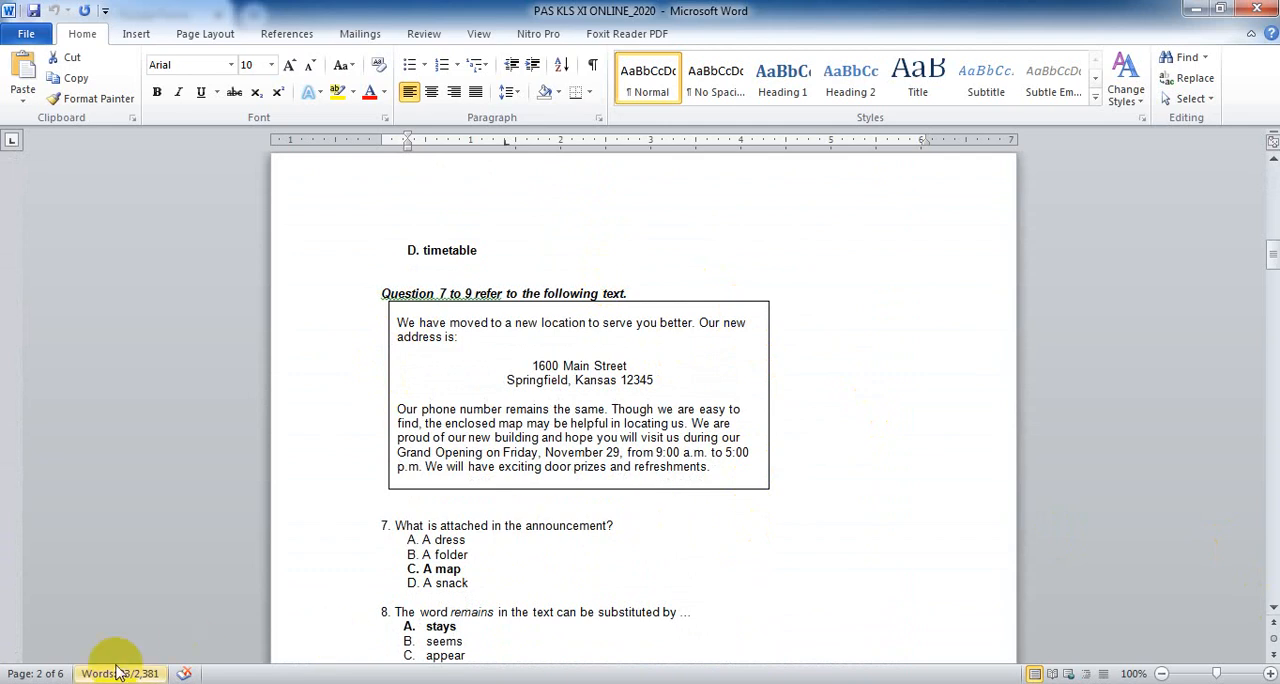
click(30, 680)
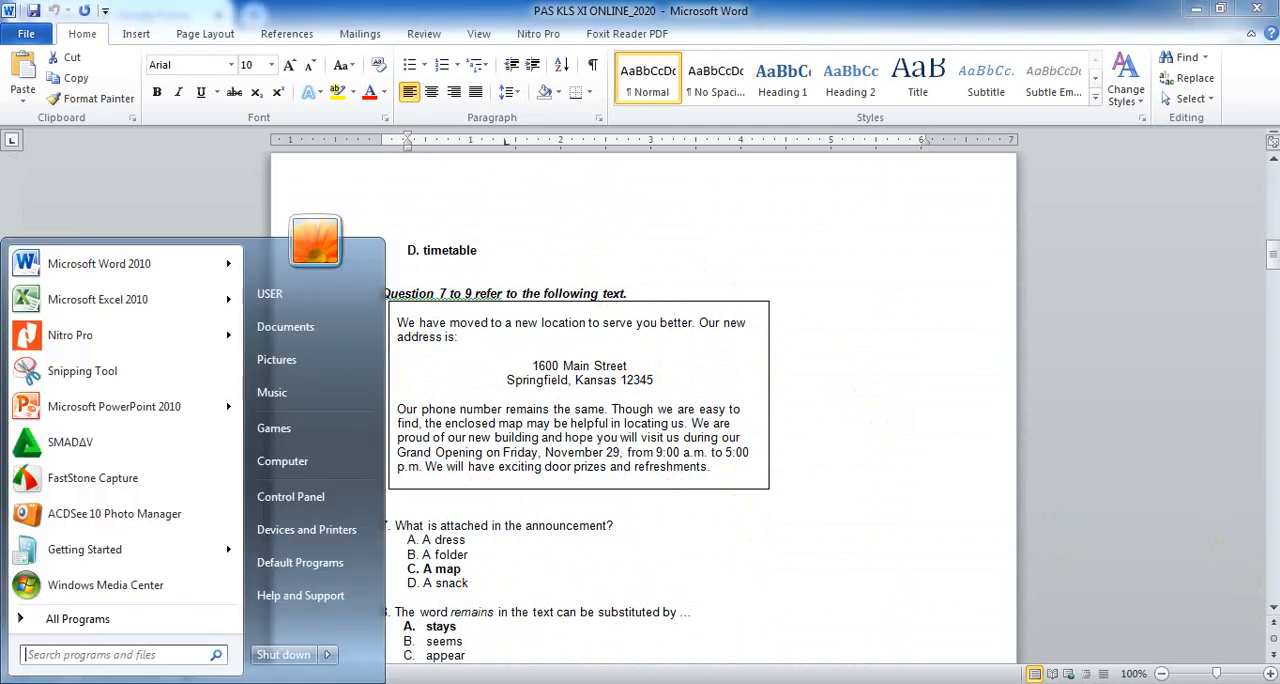
click(80, 372)
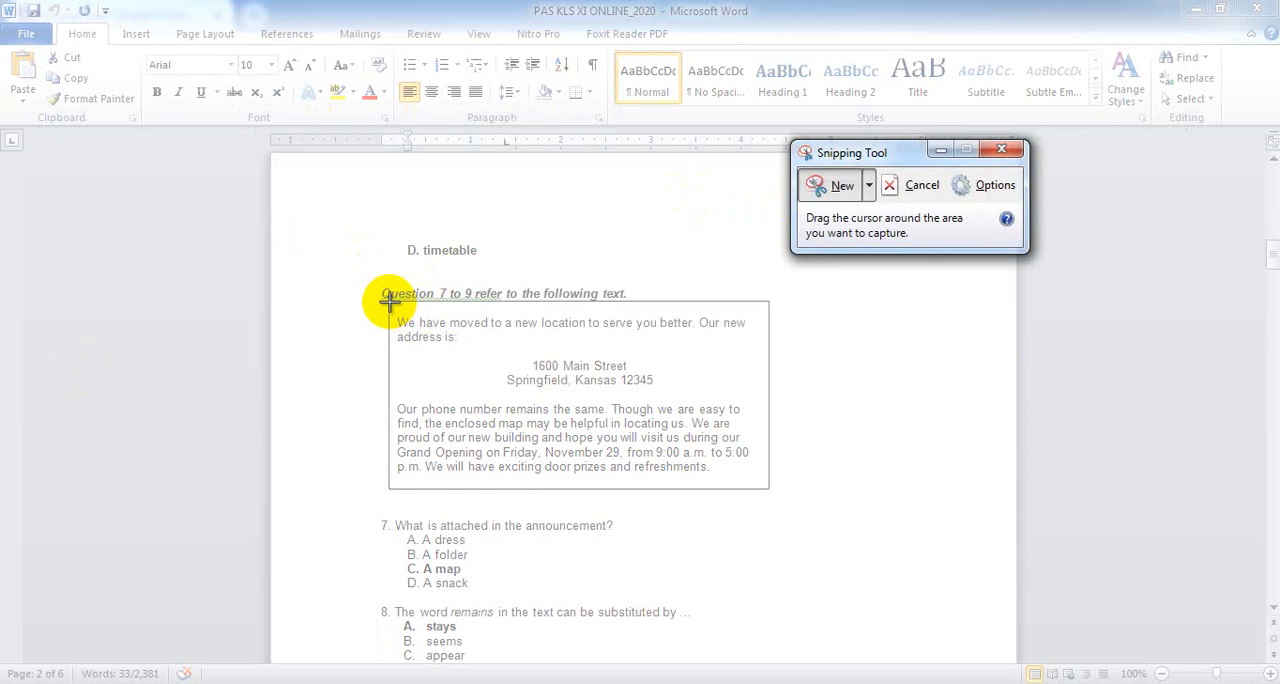
drag(389, 301, 768, 482)
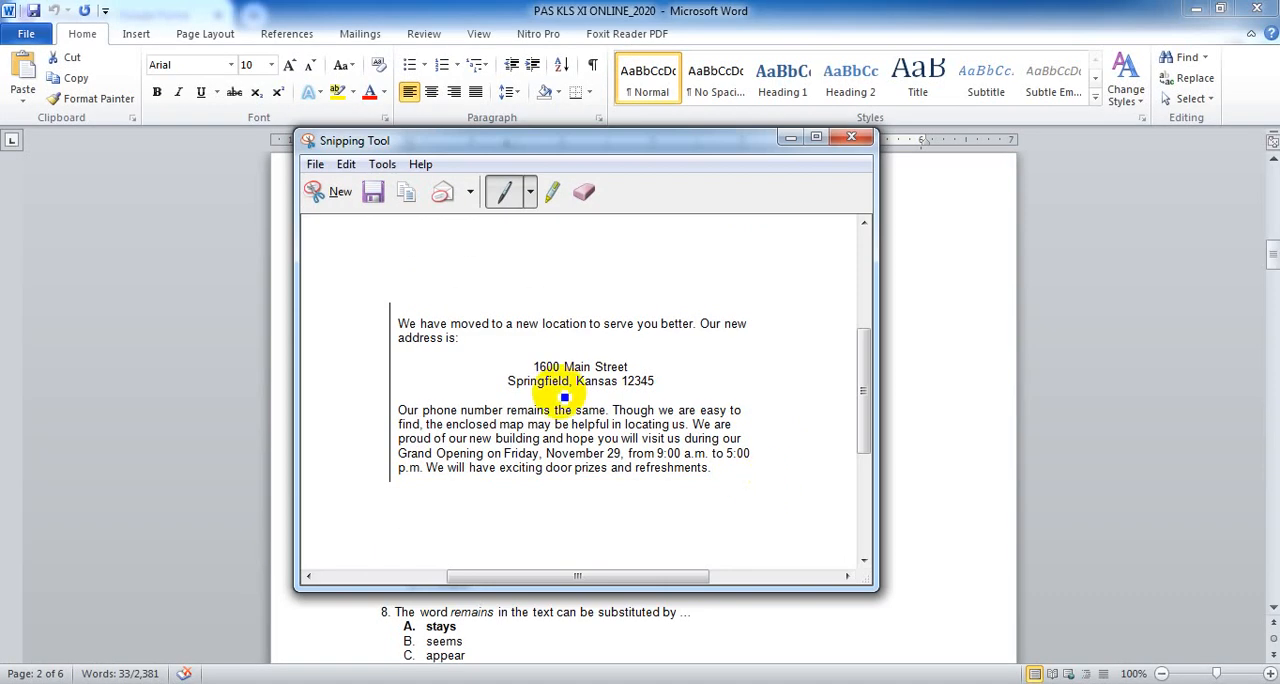
- Save the snip as the PNG file "Capture" in the Documents folder "Potongan gambar (ST)"
click(373, 193)
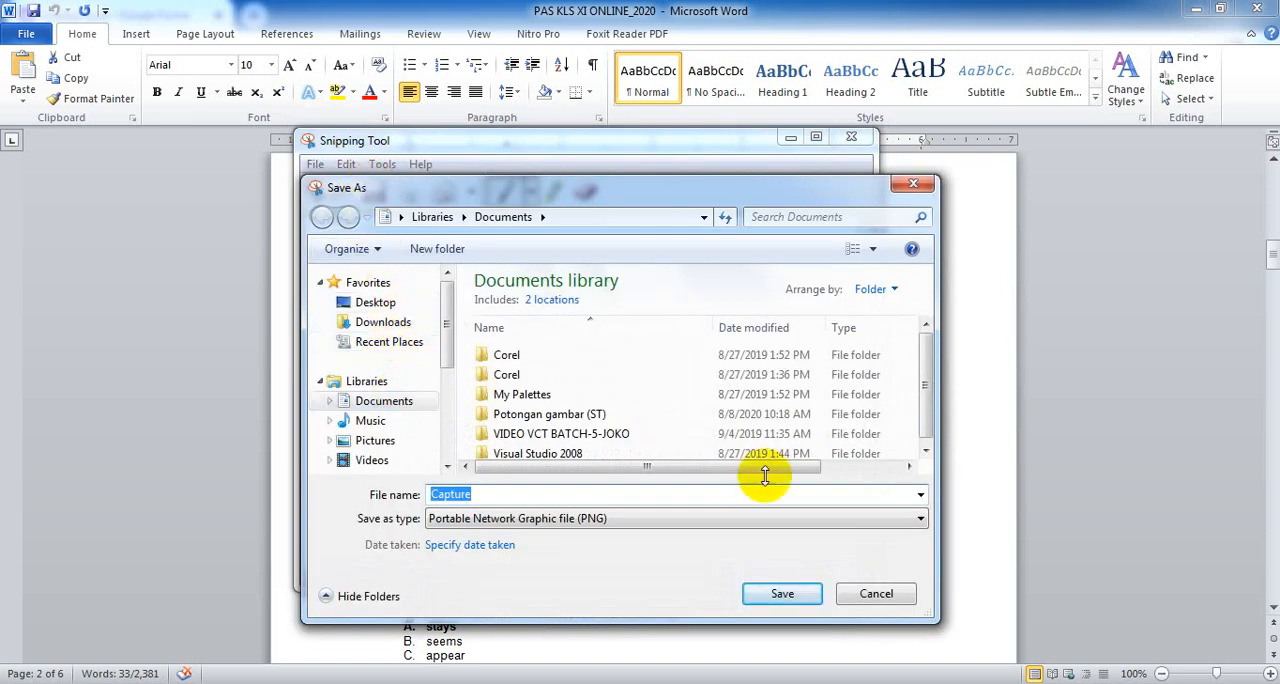
click(925, 455)
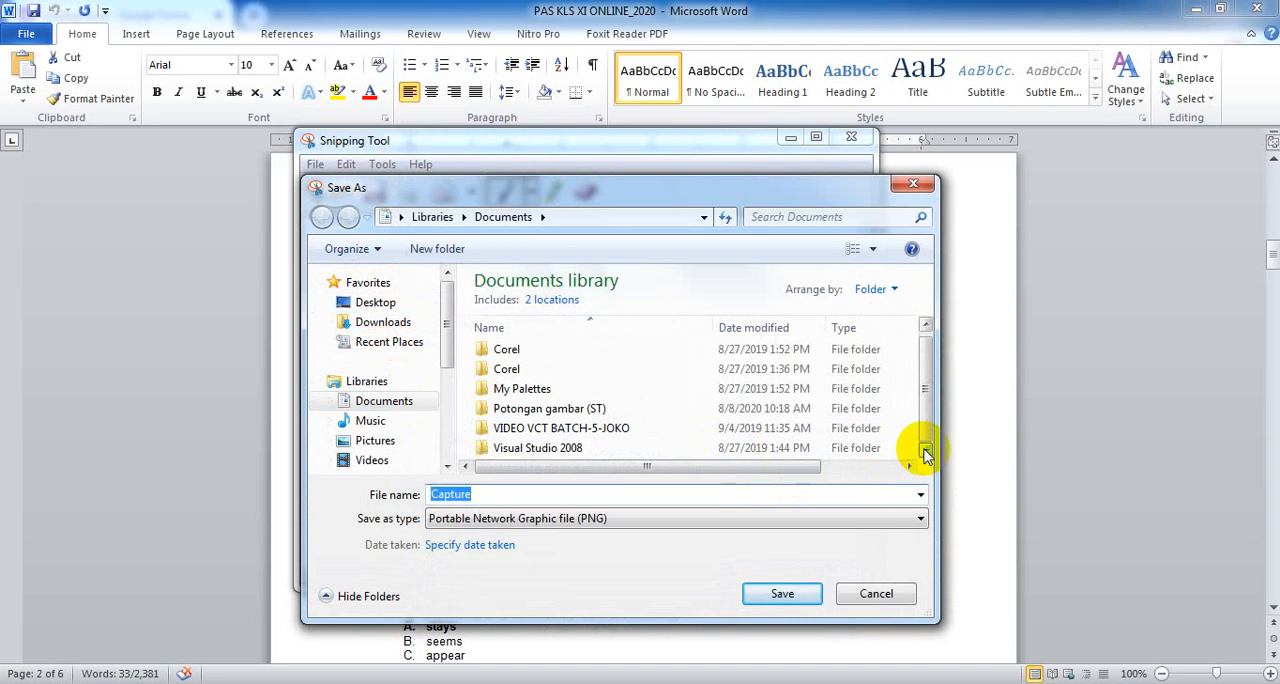
double_click(573, 410)
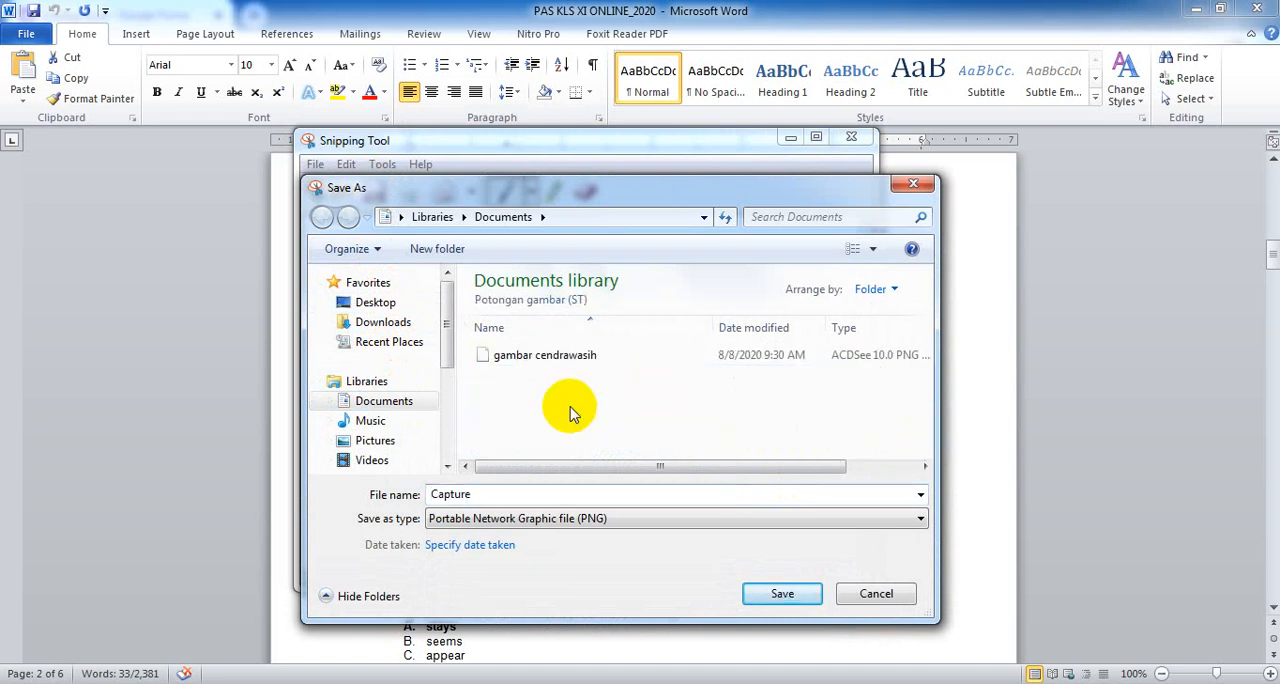
click(766, 598)
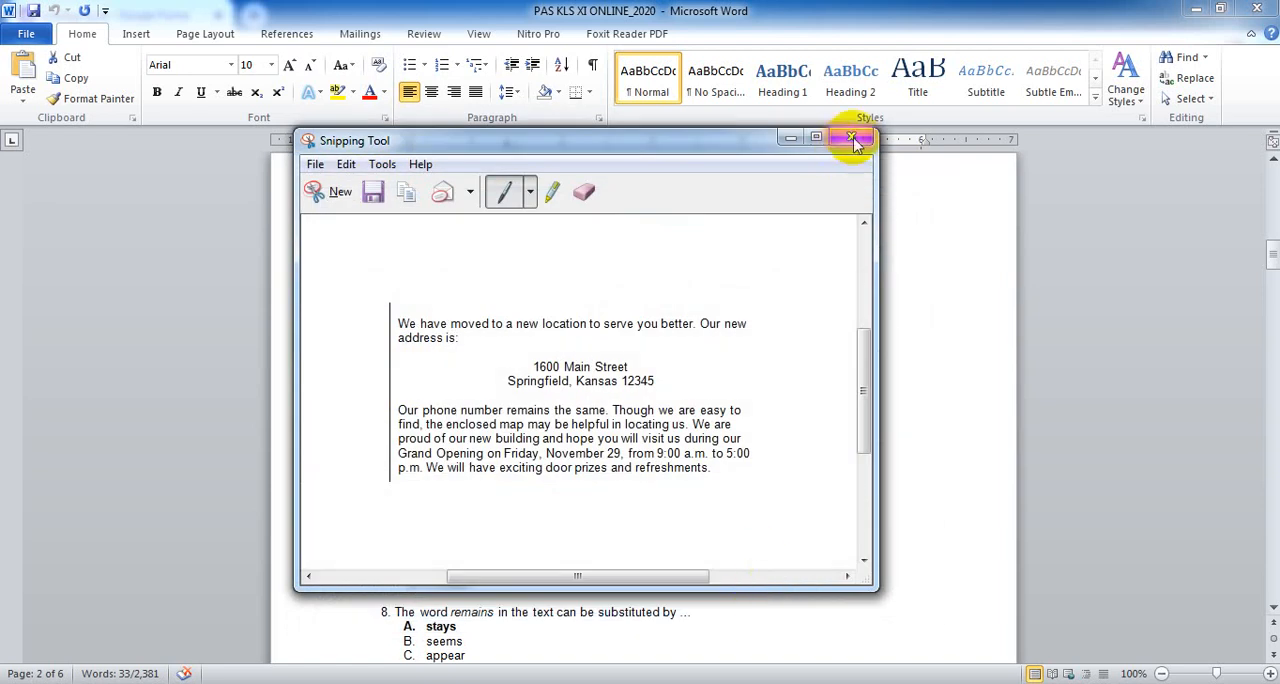
- Close the Snipping Tool and check the saved "Capture" image in the Documents folder "Potongan gambar (ST)"
click(853, 140)
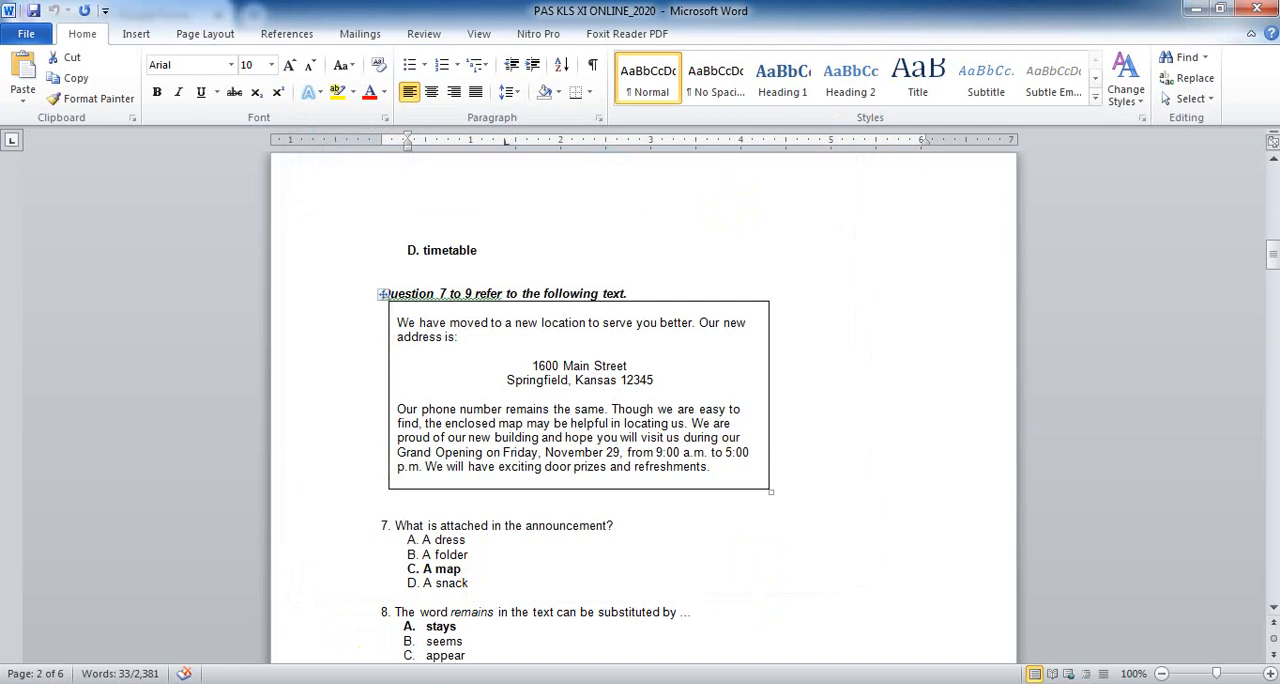
key(ctrl+o)
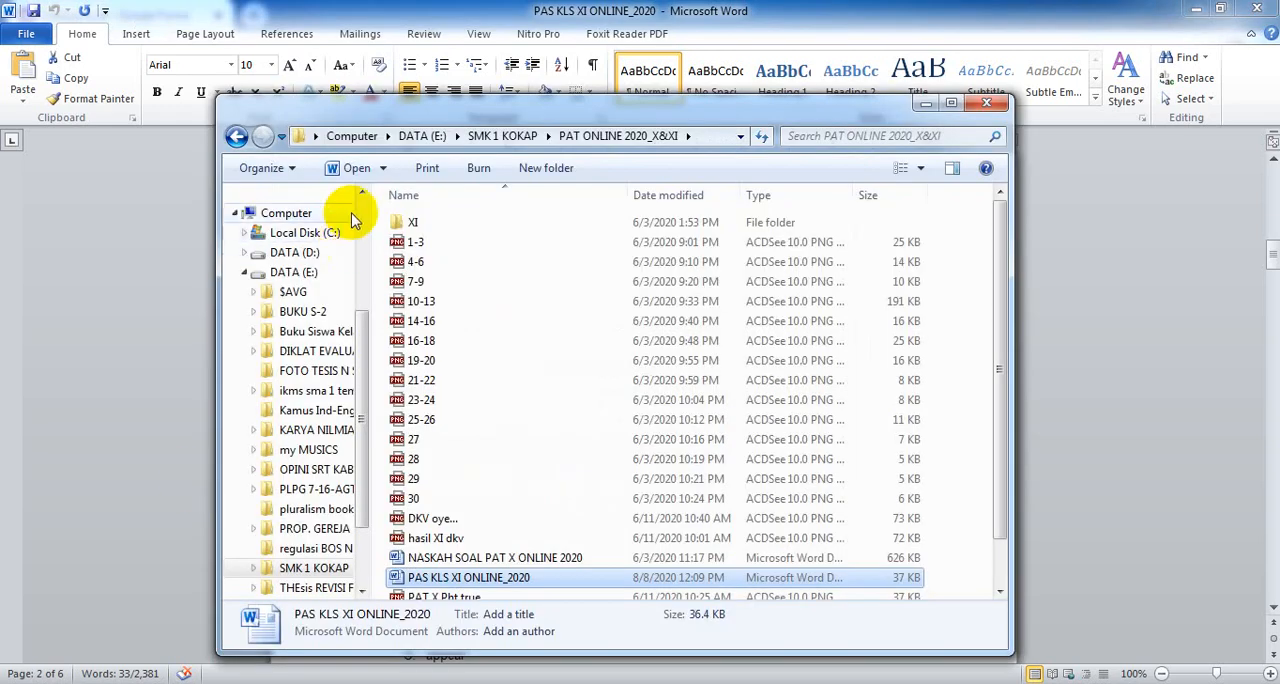
scroll(357, 200, up, 3)
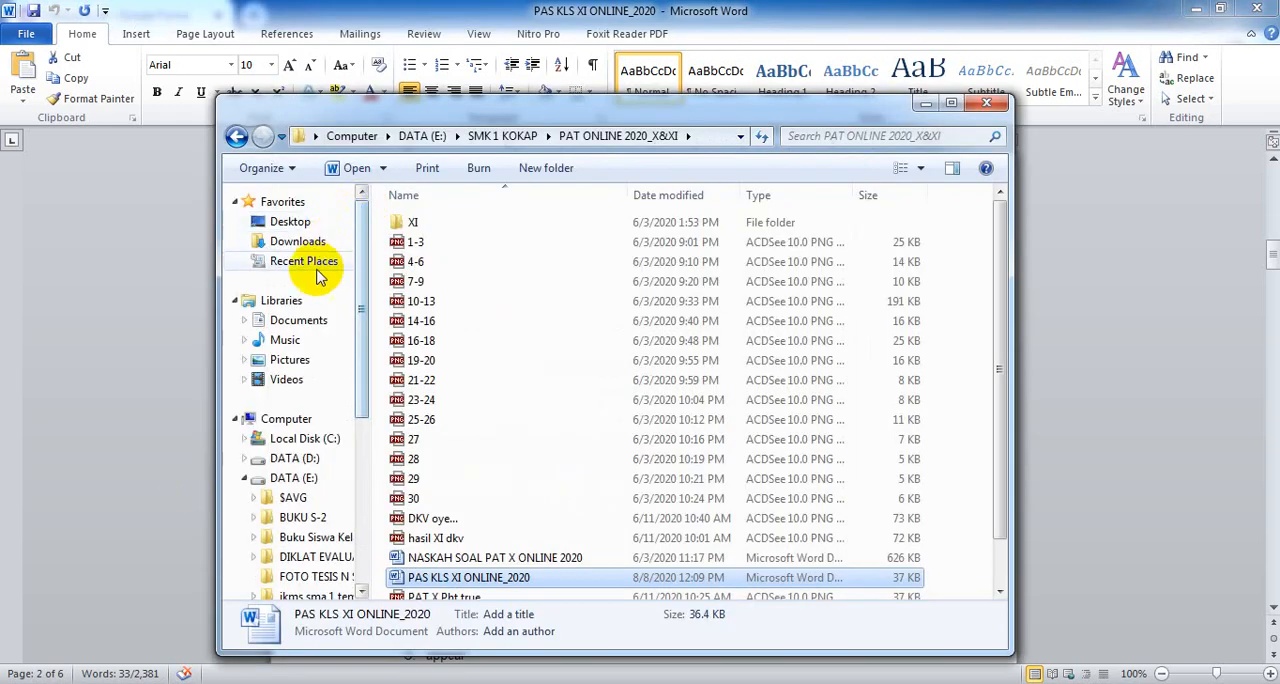
click(298, 320)
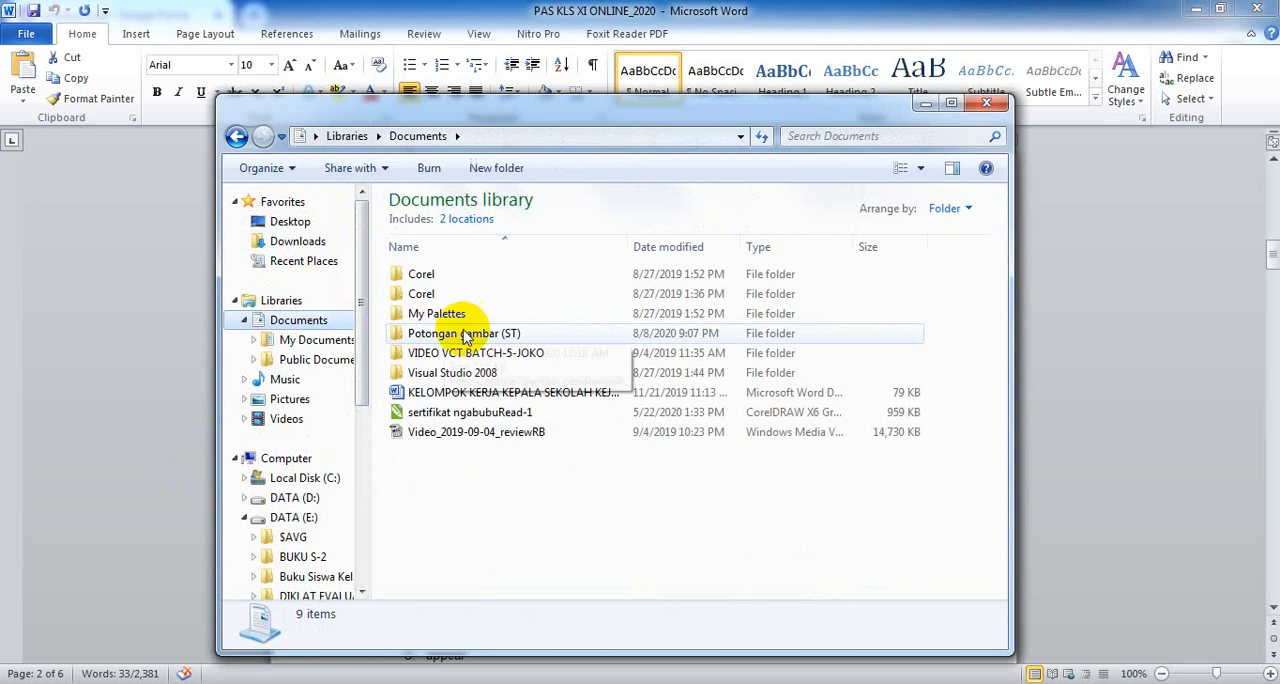
double_click(477, 334)
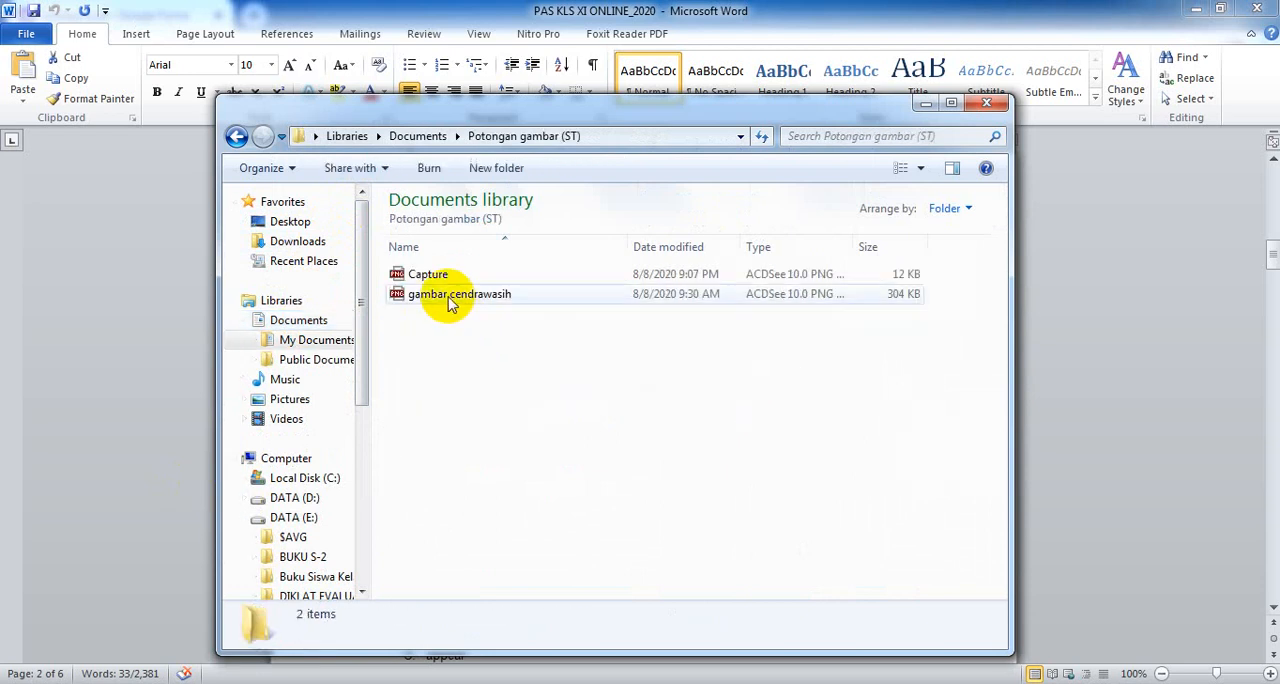
double_click(430, 273)
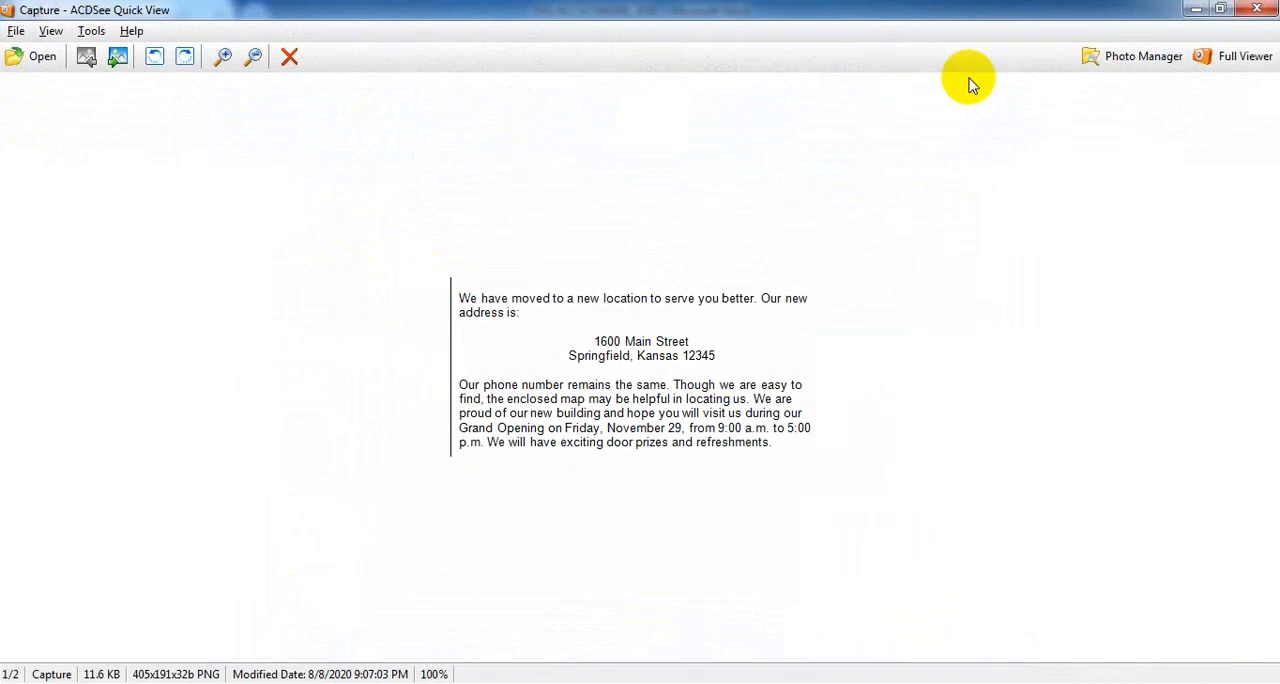
click(1257, 9)
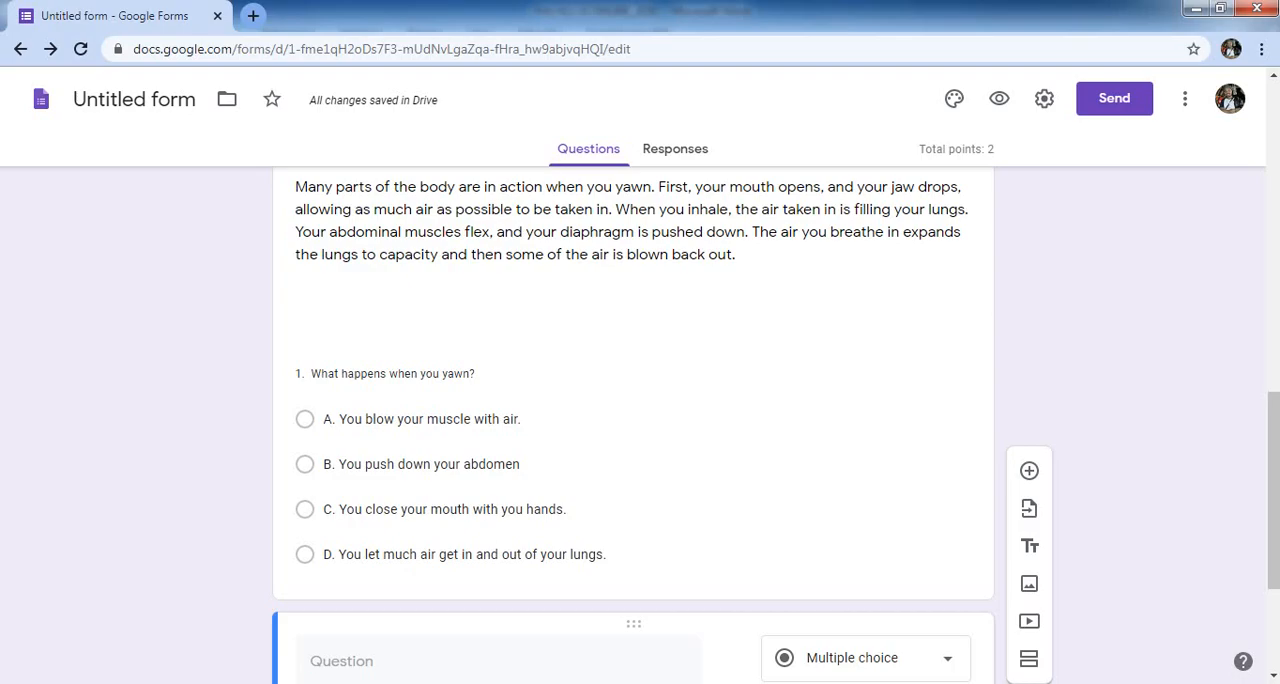
click(325, 663)
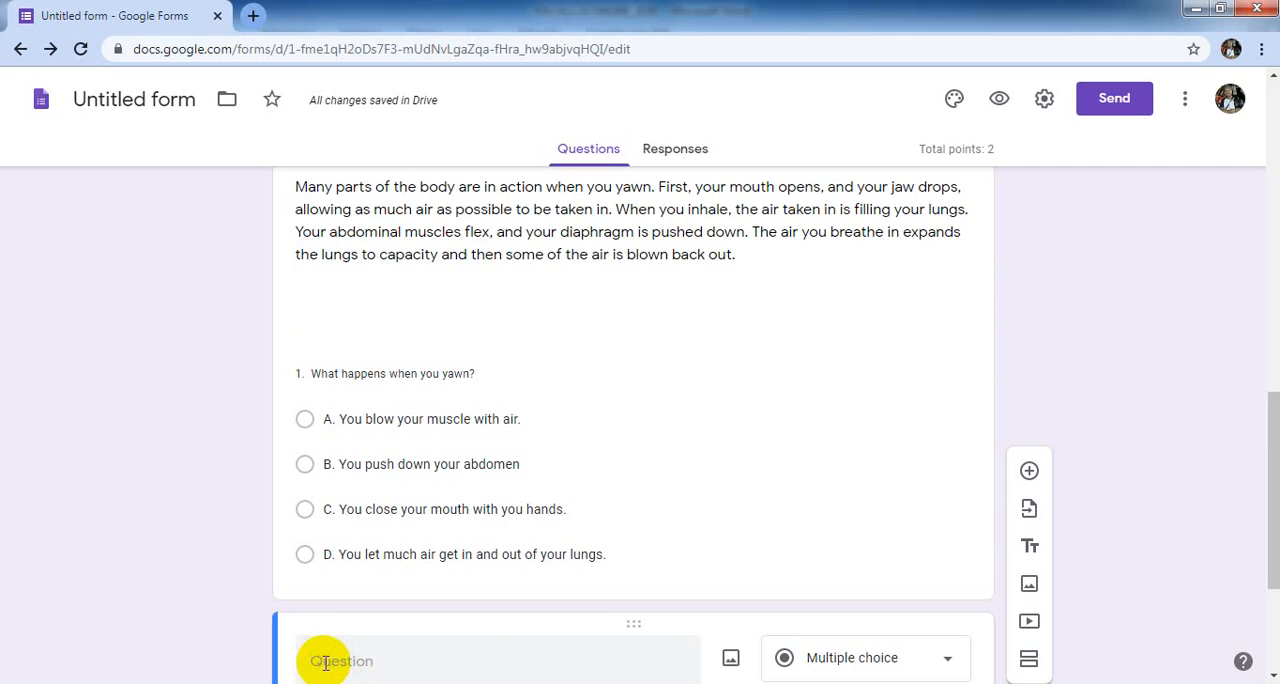
click(730, 659)
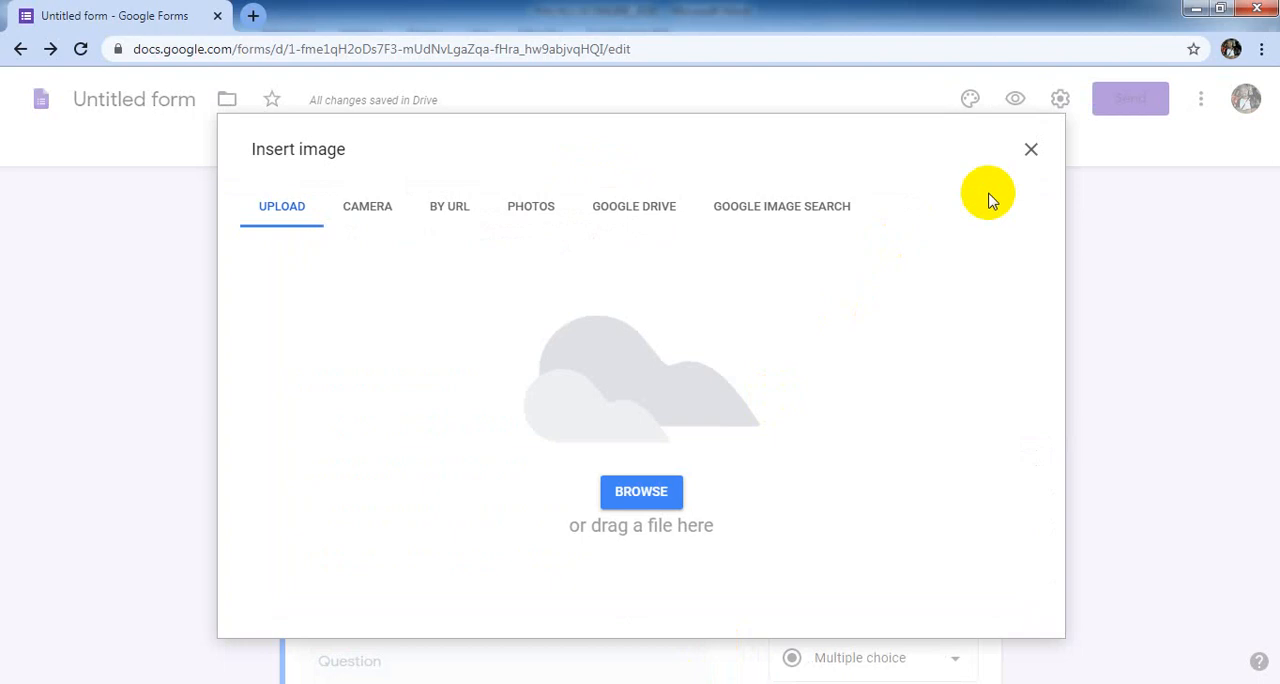
click(1031, 150)
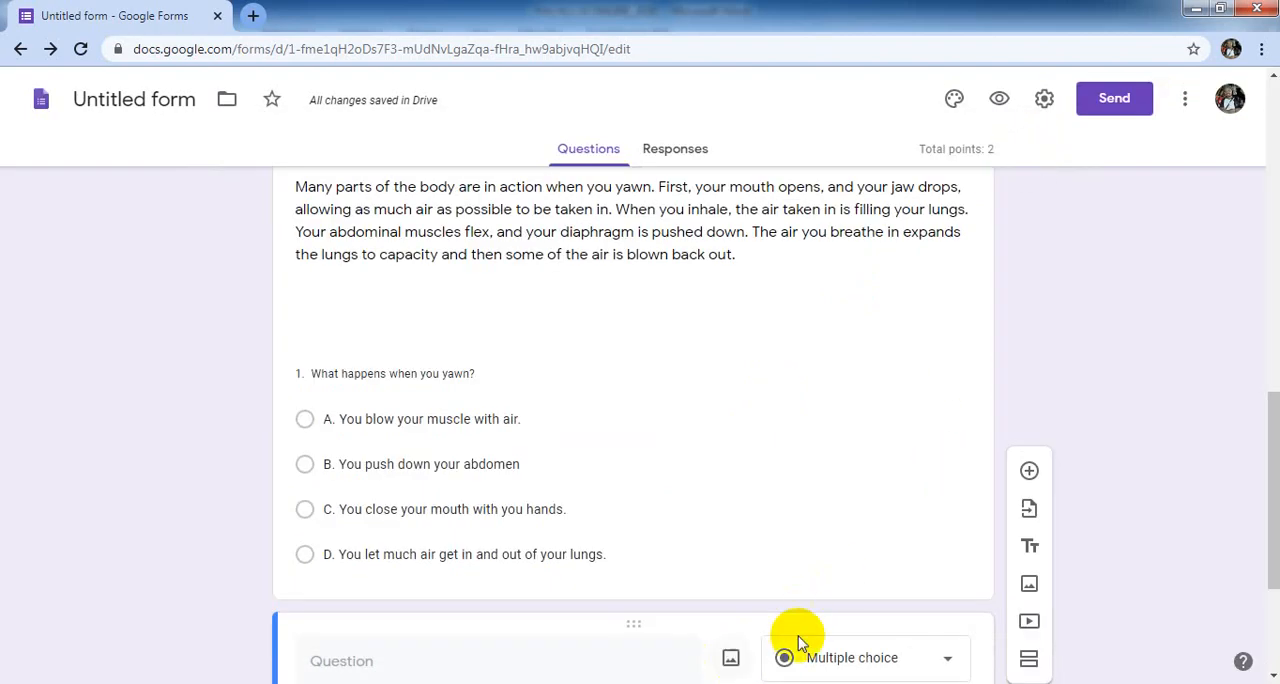
- Insert the "Capture" image from the Documents folder "Potongan gambar (ST)" into the blank question after question 1 in the Google Form
click(1272, 676)
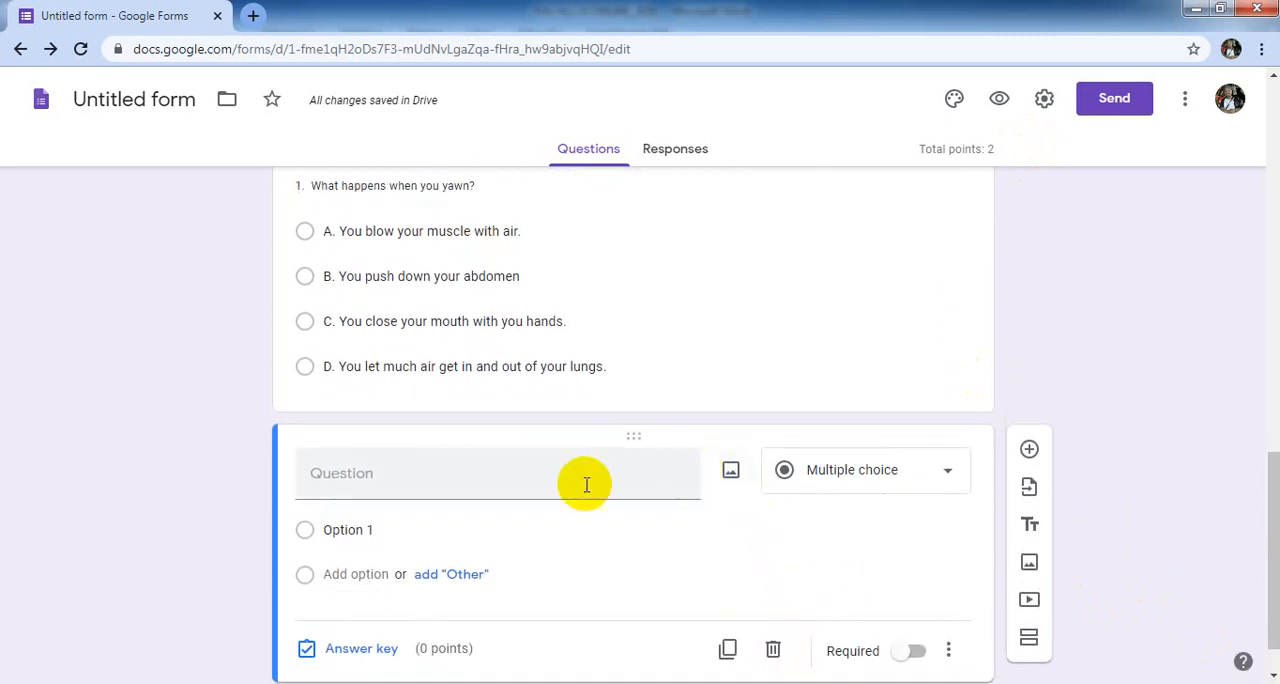
click(731, 474)
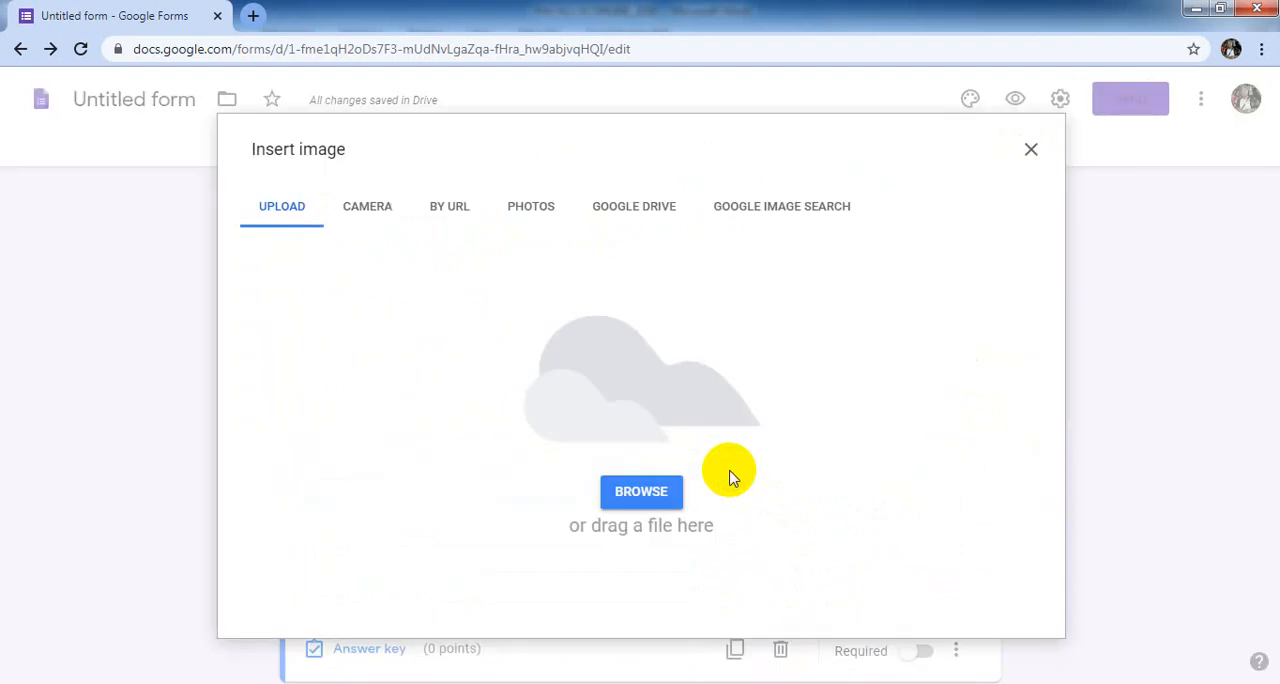
click(641, 492)
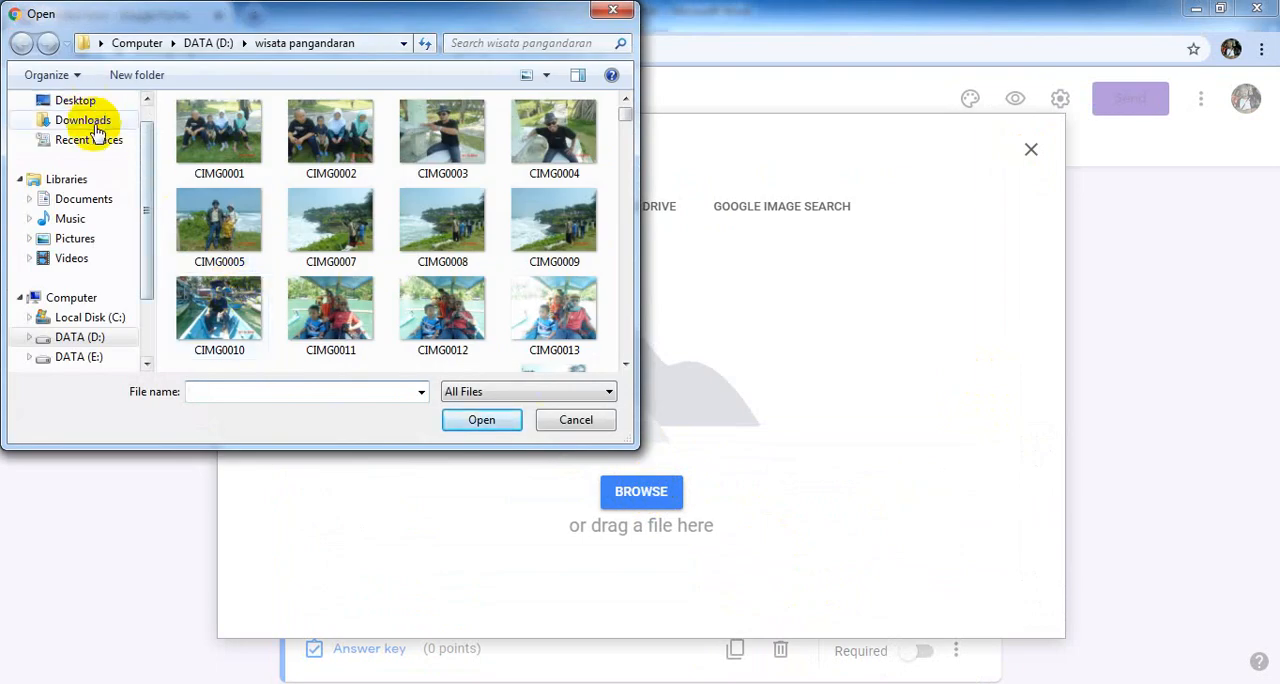
click(88, 200)
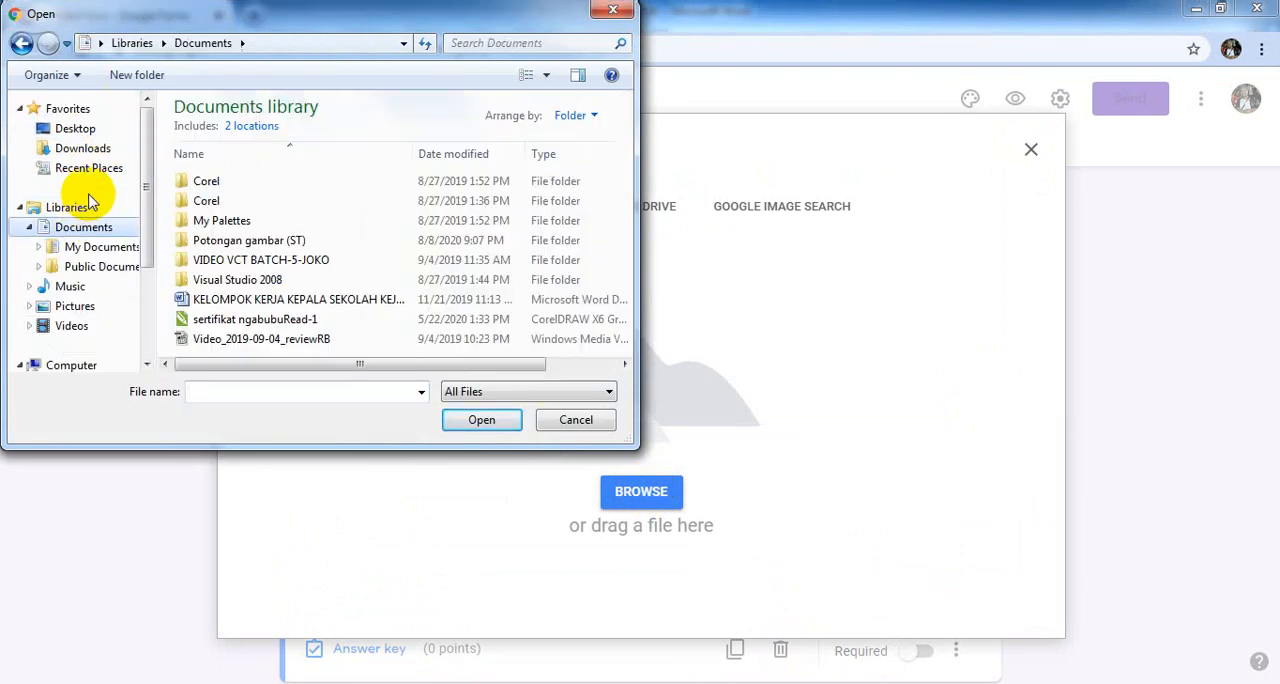
double_click(240, 245)
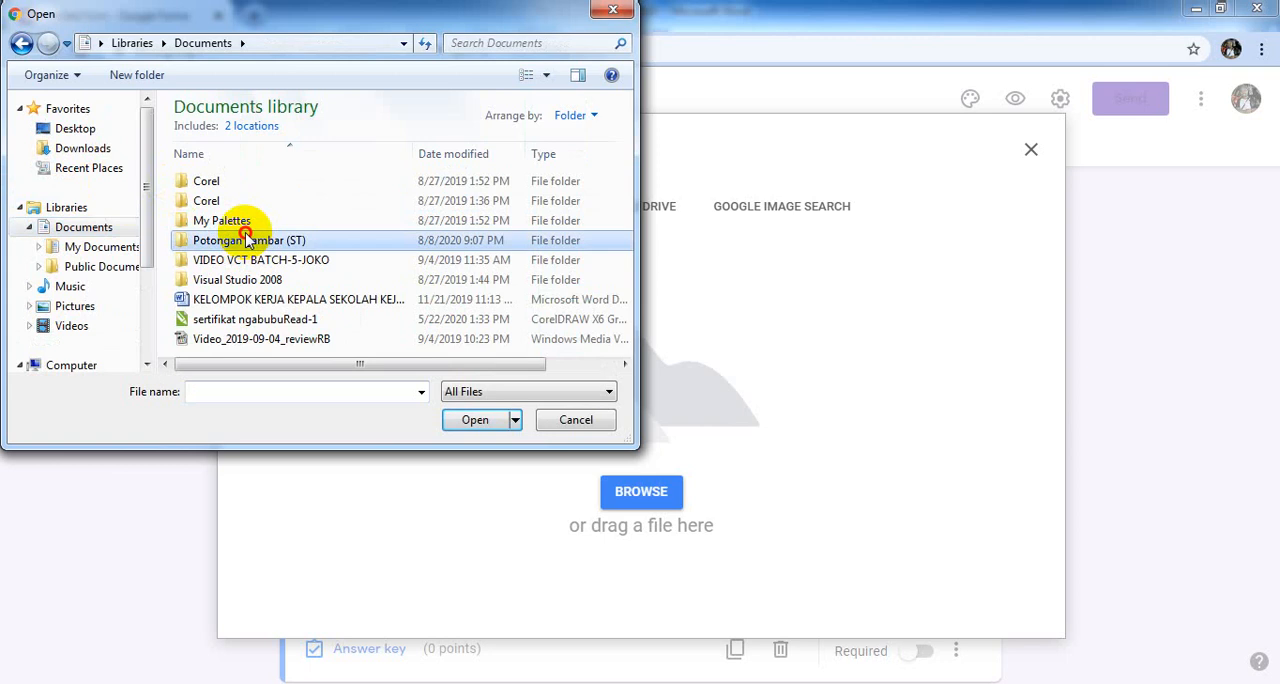
double_click(215, 180)
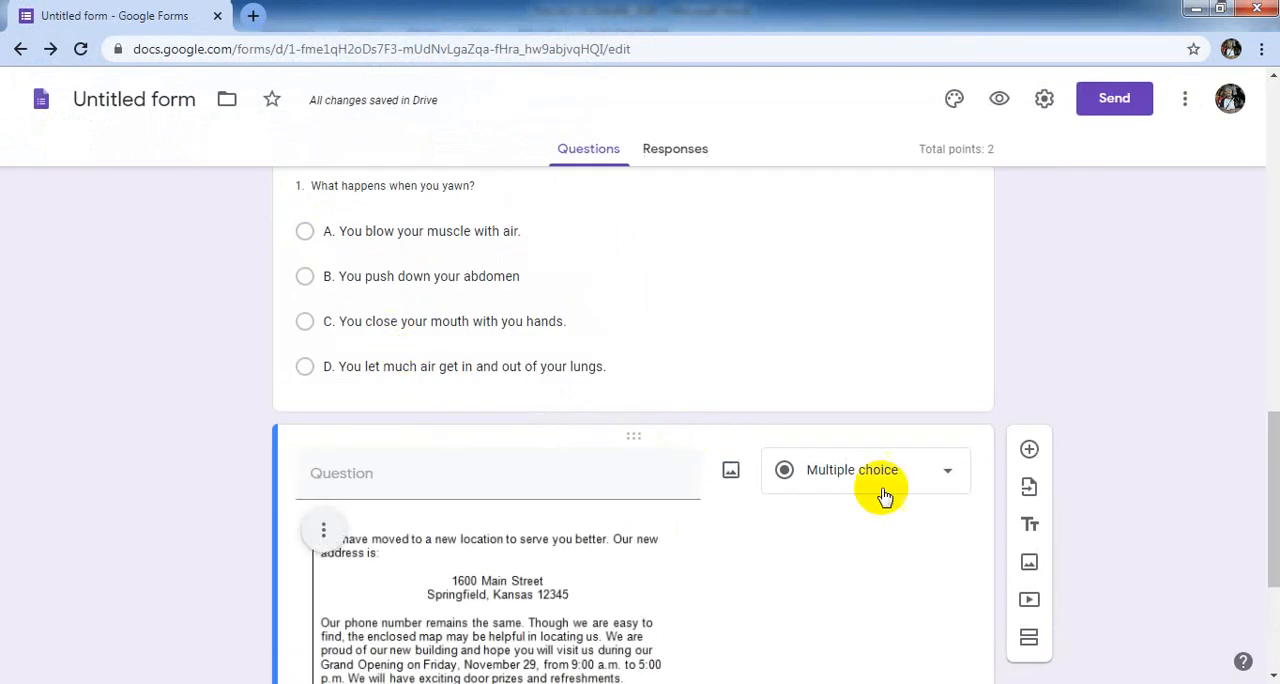
- Show the description field on the question with the relocation announcement image
click(1274, 677)
click(1274, 677)
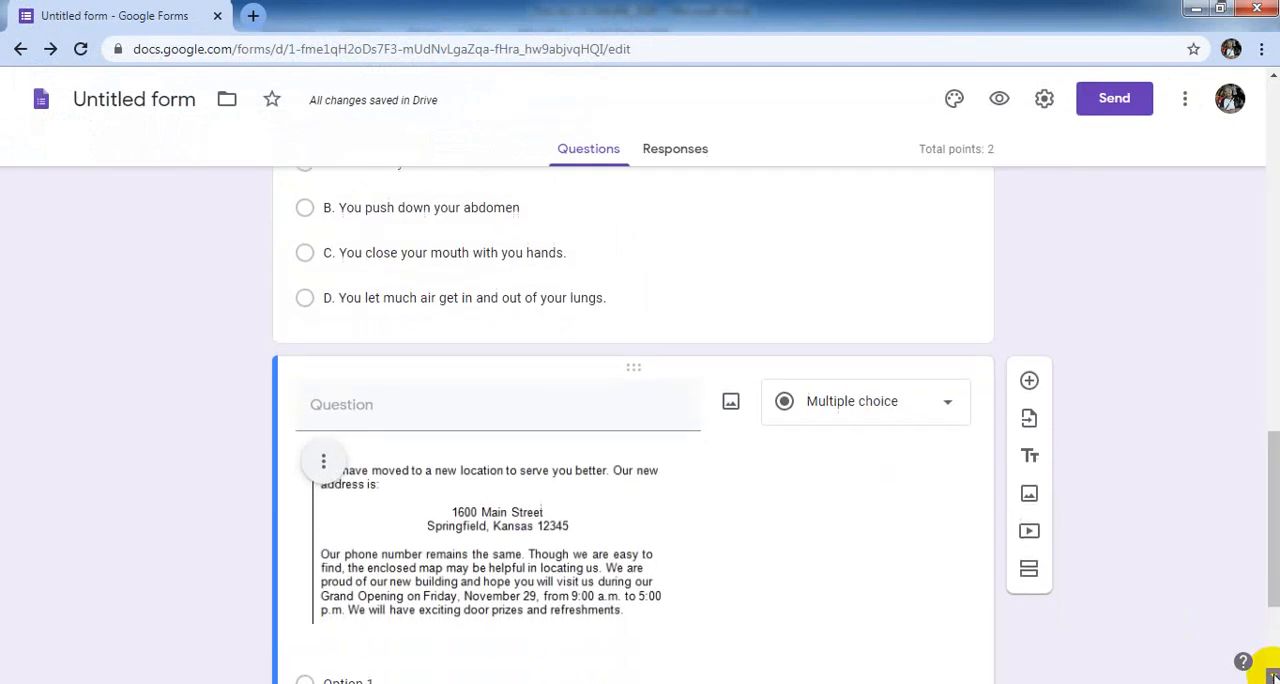
click(1274, 677)
click(1274, 677)
click(1274, 677)
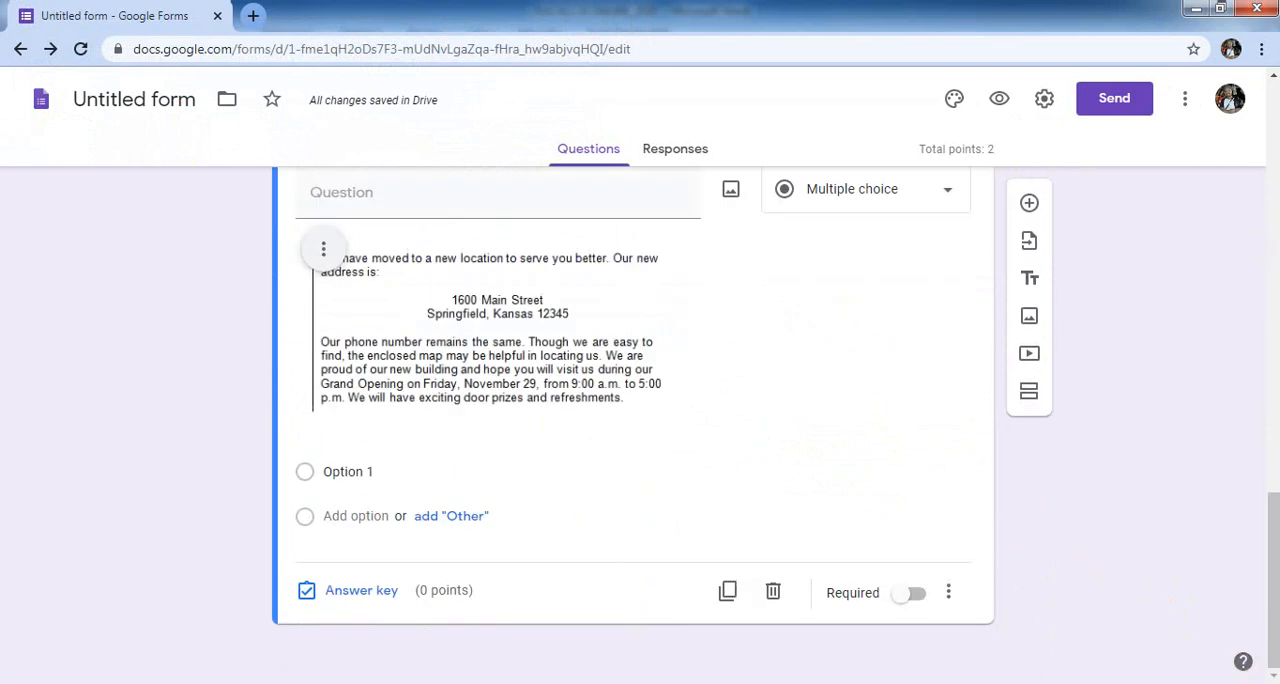
click(1273, 76)
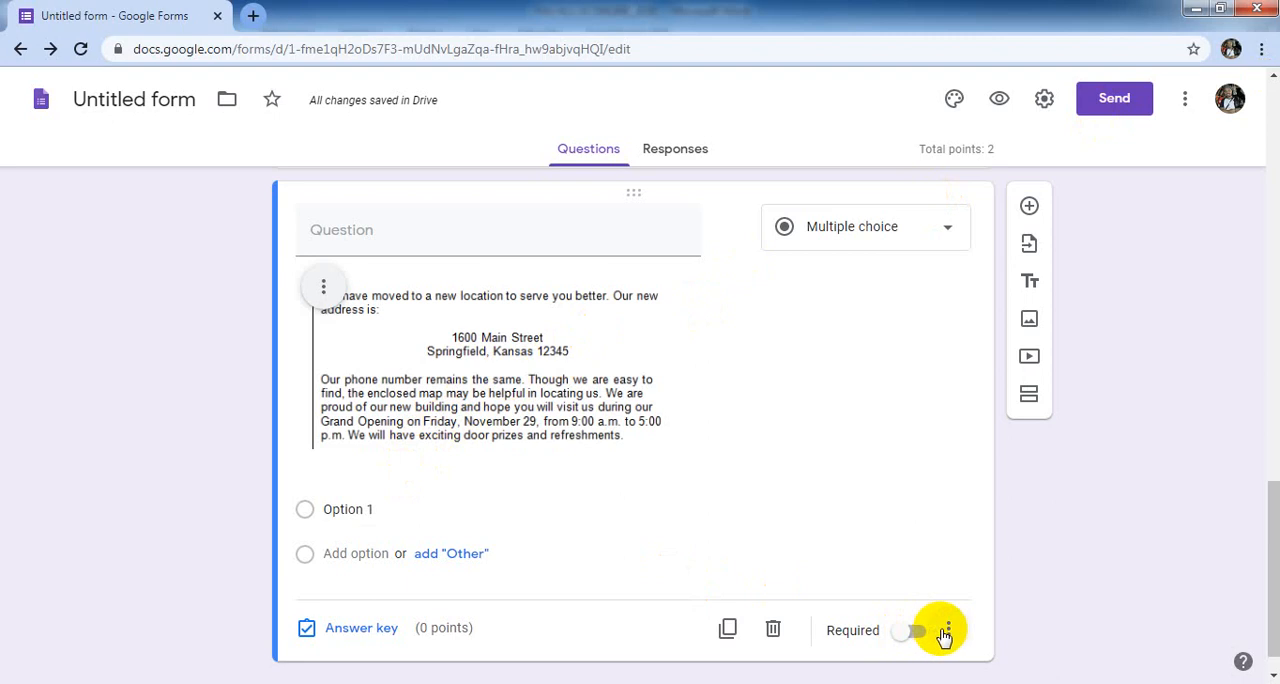
click(948, 632)
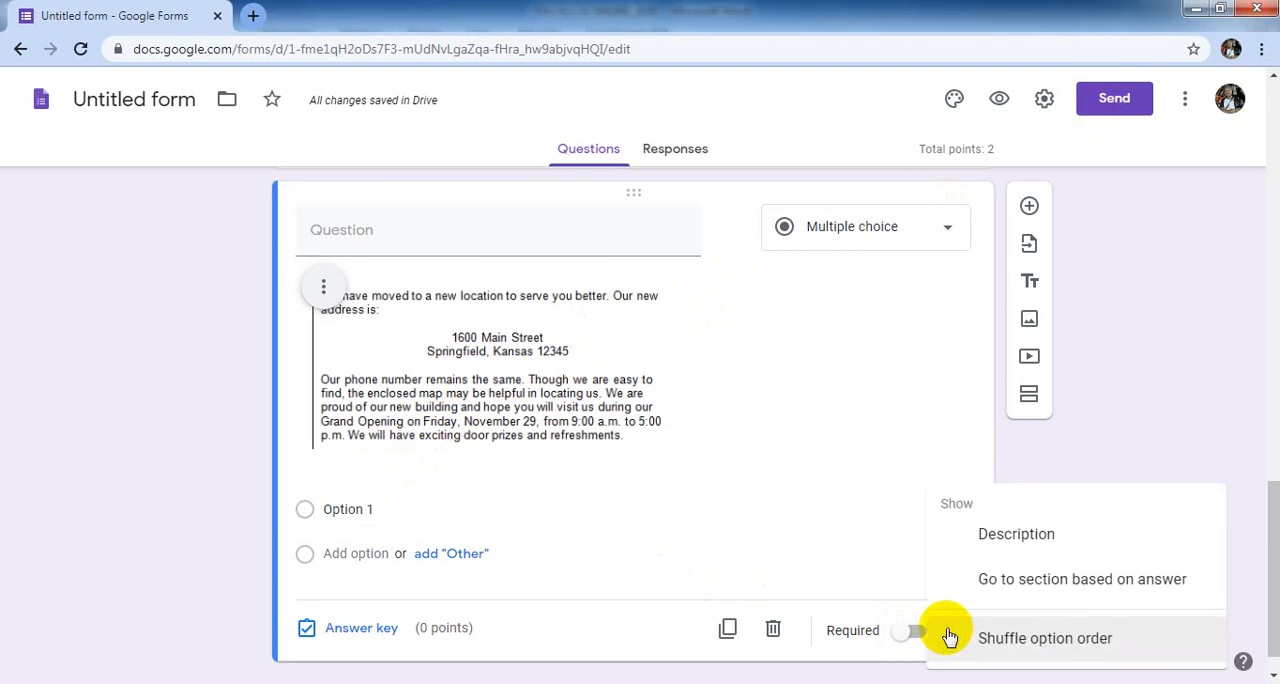
click(990, 540)
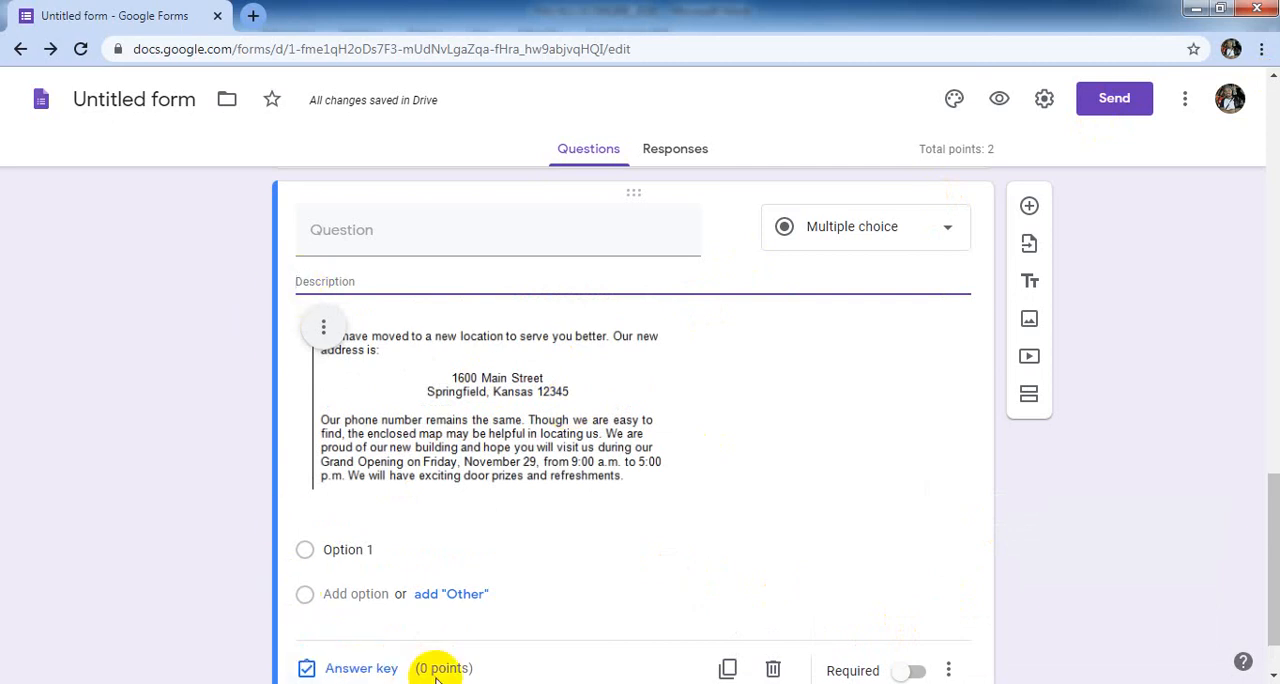
- Copy "7. What is attached in the announcement?" from the Word document into the image question's description in Google Forms
mouse_move(363, 682)
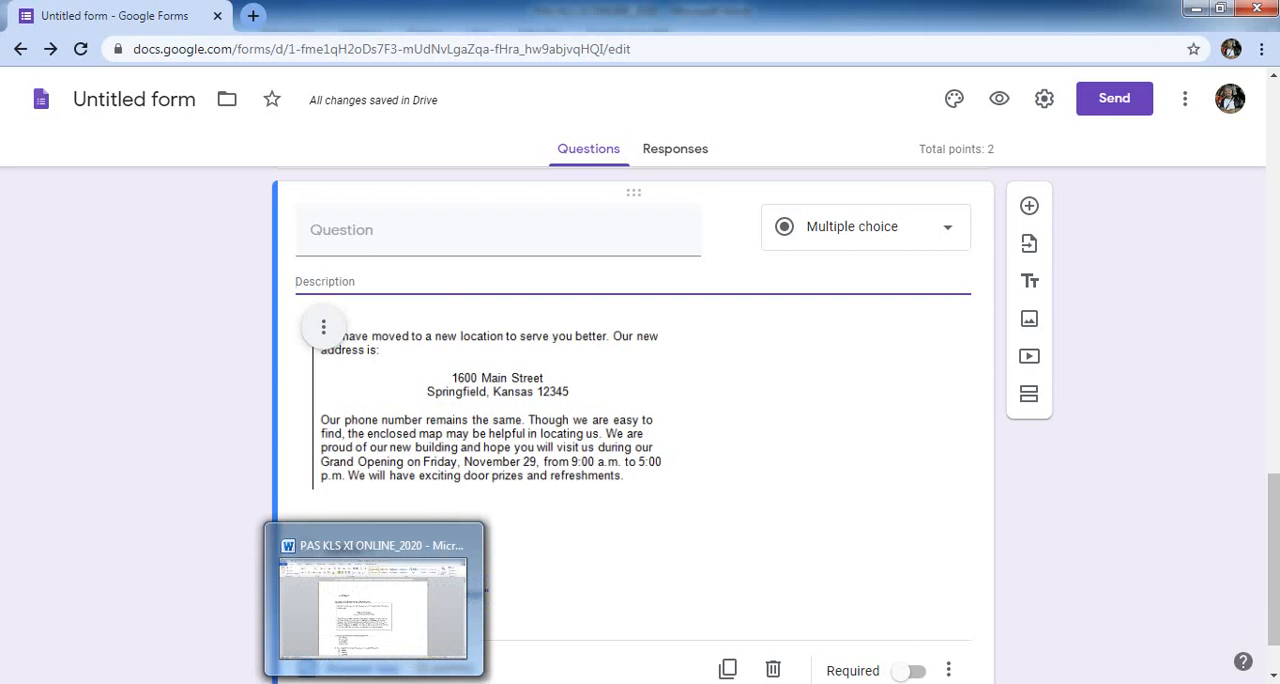
click(363, 607)
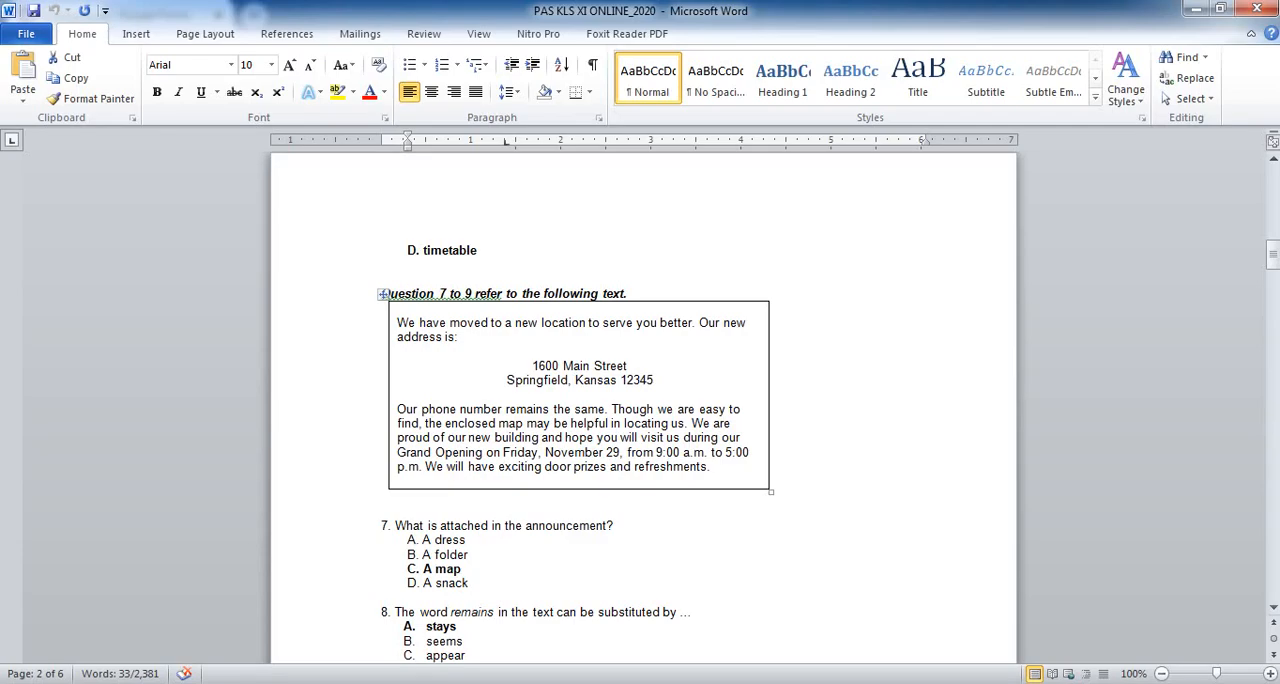
drag(381, 525, 615, 538)
key(ctrl+c)
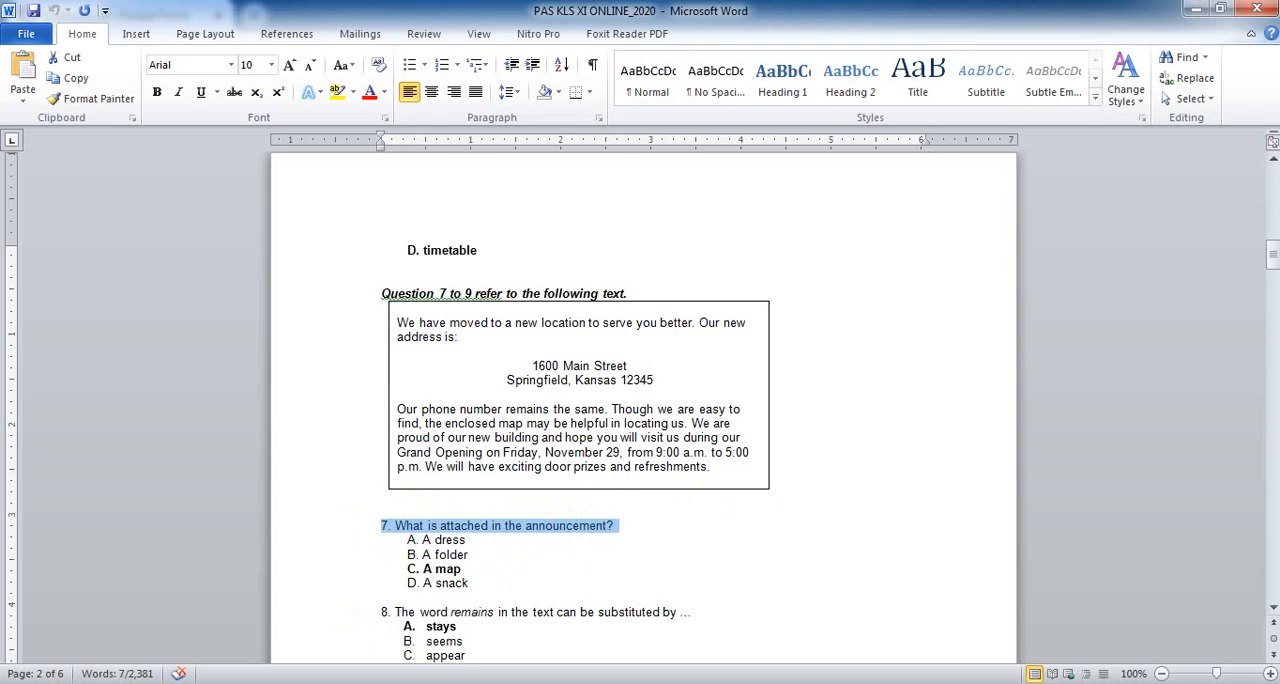
key(alt+Tab)
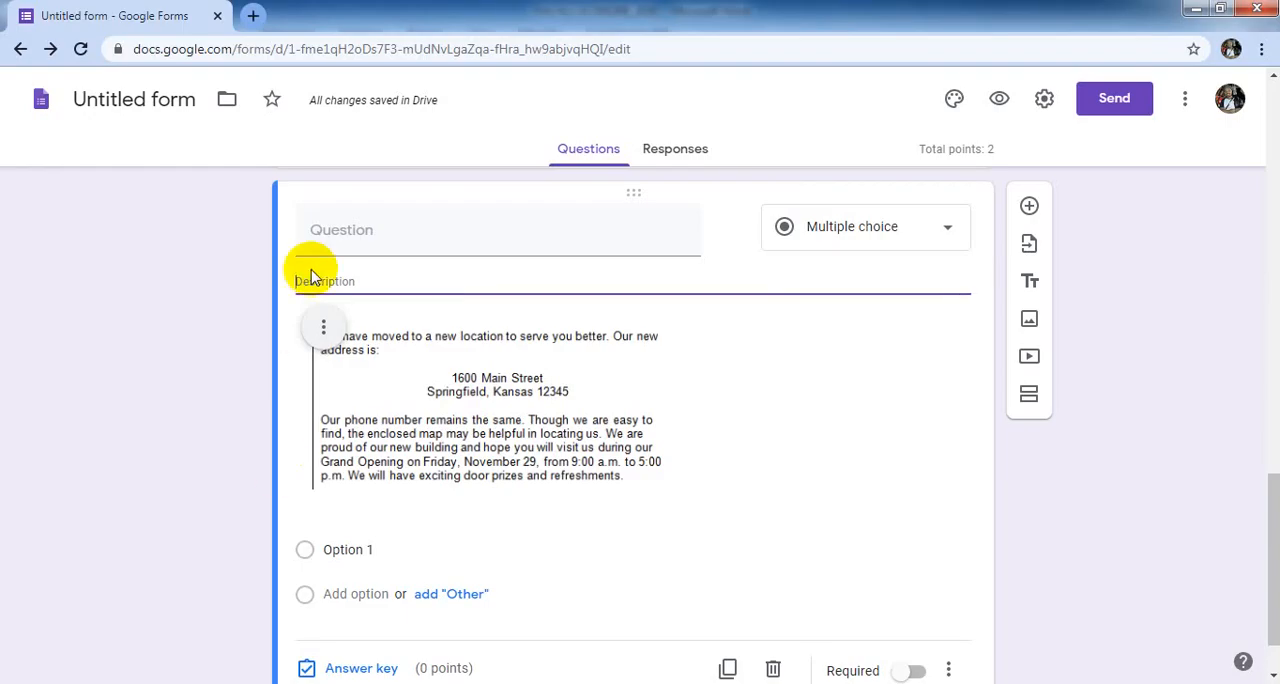
key(ctrl+v)
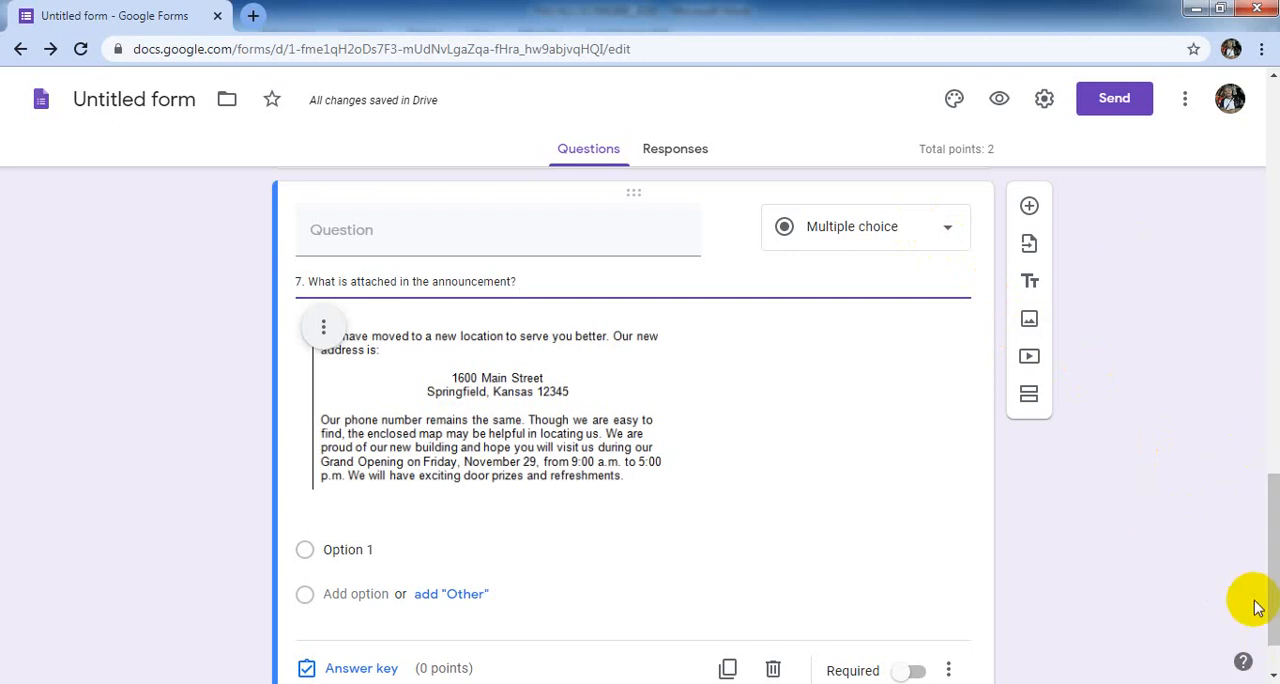
scroll(1270, 676, down, 1)
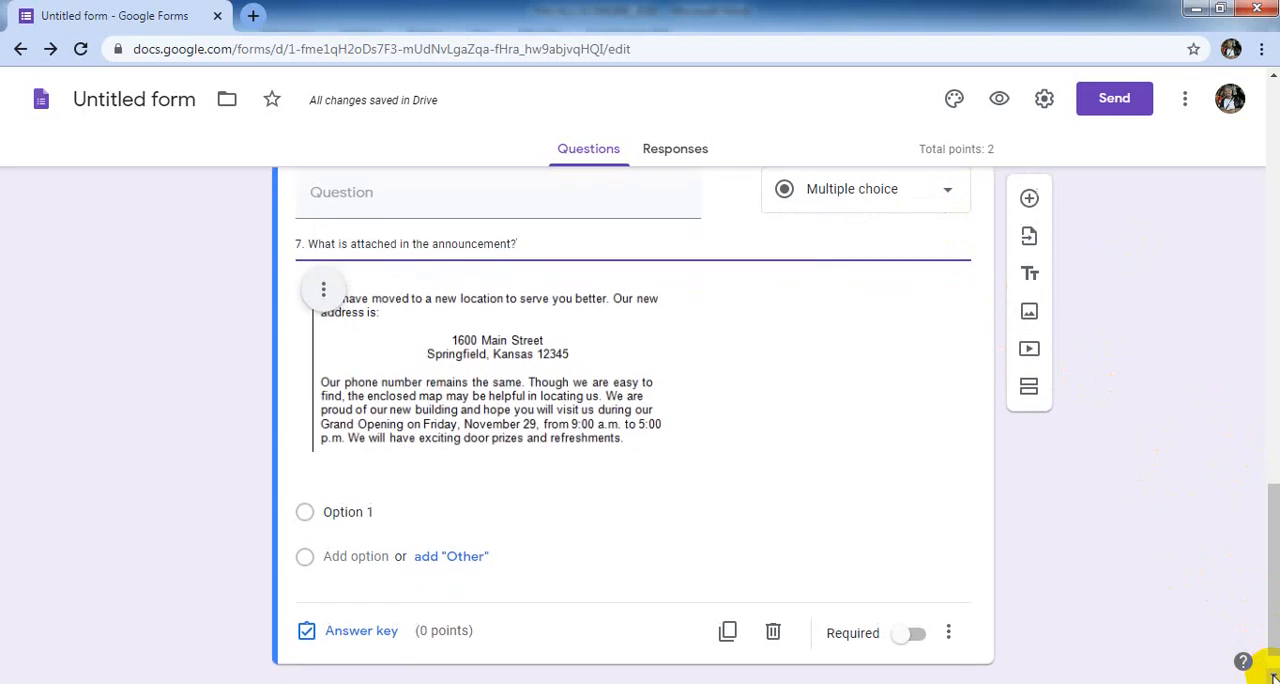